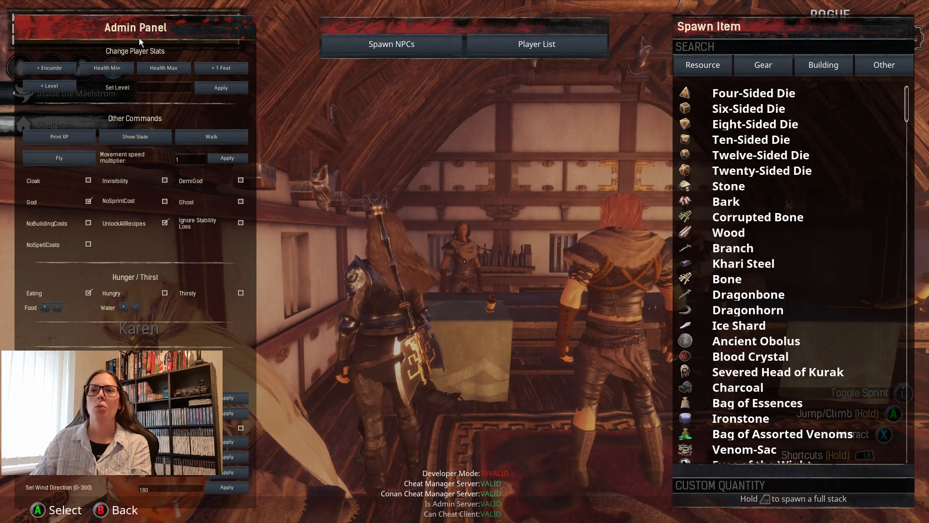
Find the Thespian among the spawnable building items, spawn one, and return to the game.
{"action": "left_click", "coordinate": [832, 65]}
{"action": "left_click", "coordinate": [785, 44]}
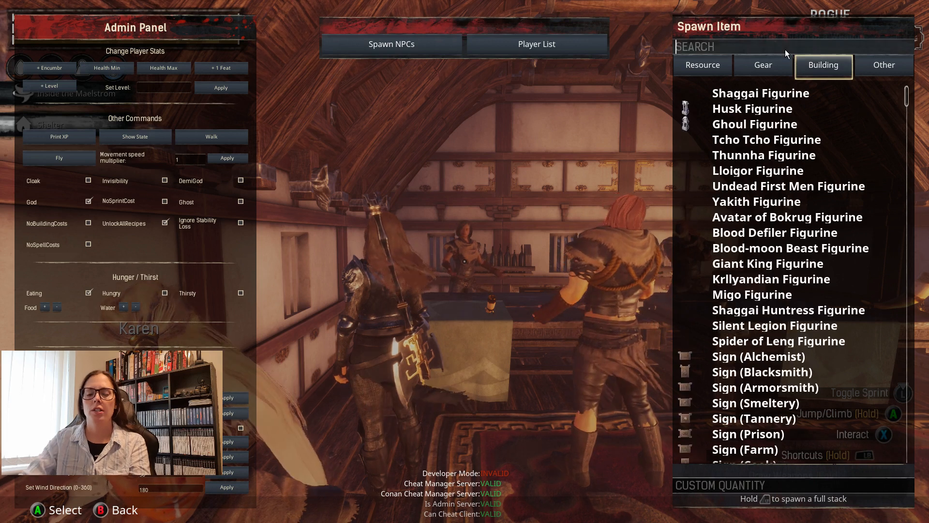
{"action": "type", "text": "thes"}
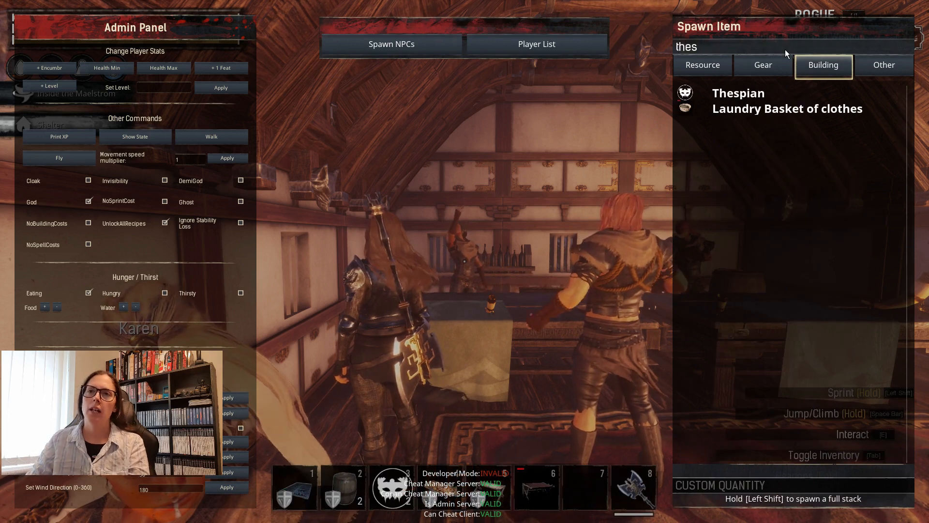
{"action": "left_click", "coordinate": [701, 98]}
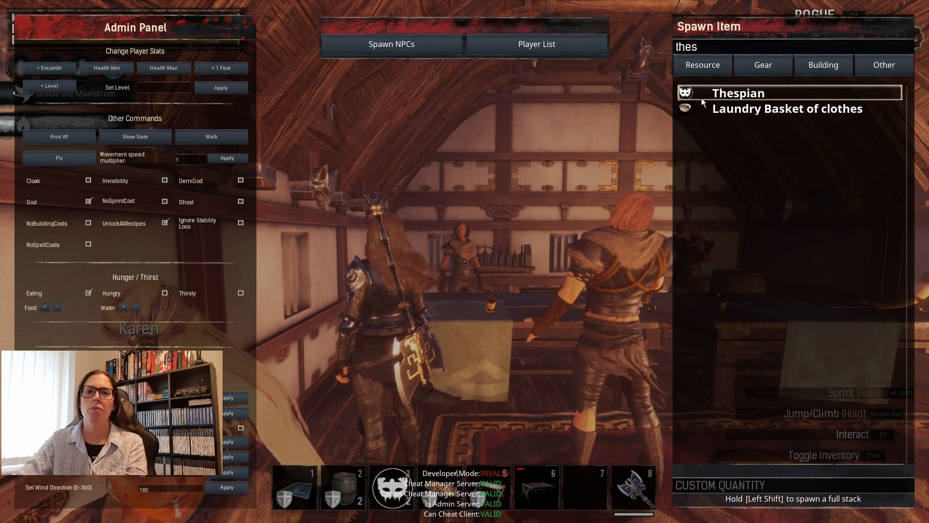
{"action": "key", "text": "Escape"}
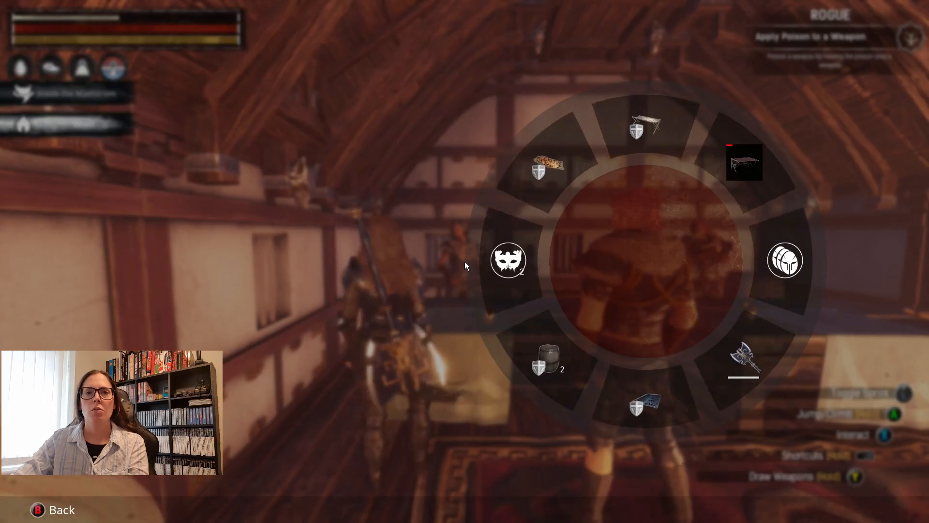
{"action": "key", "text": "Escape"}
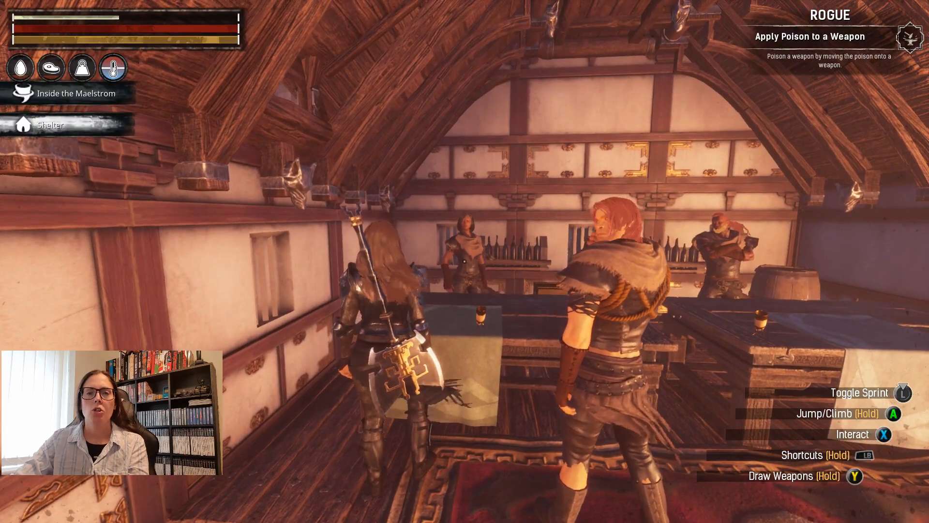
Open the configuration of the Thespian behind the bar and set its Thespian type to Dialogue Thespian.
{"action": "key", "text": "e"}
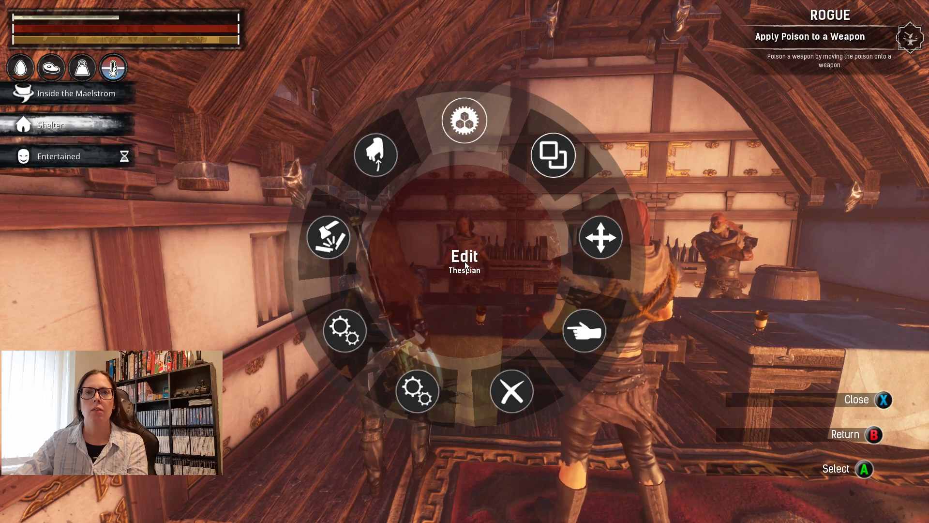
{"action": "left_click", "coordinate": [465, 265]}
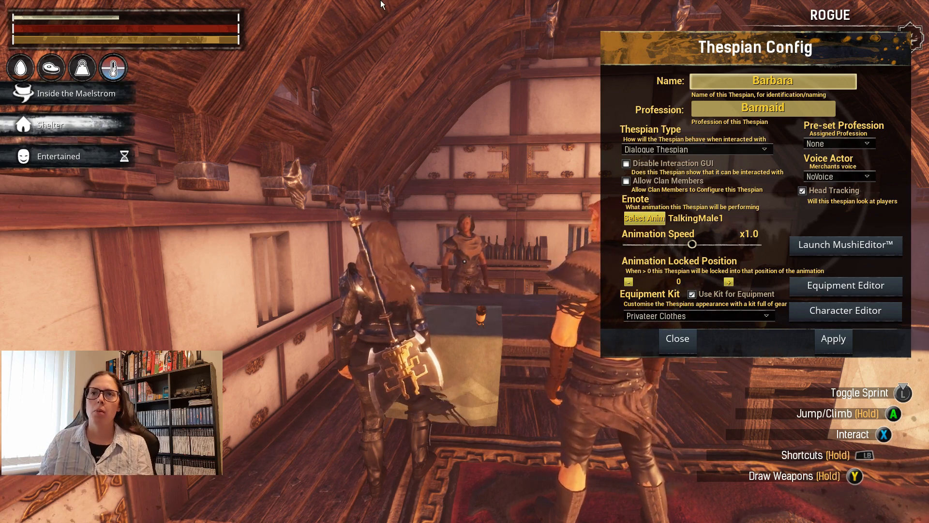
{"action": "left_click", "coordinate": [721, 150]}
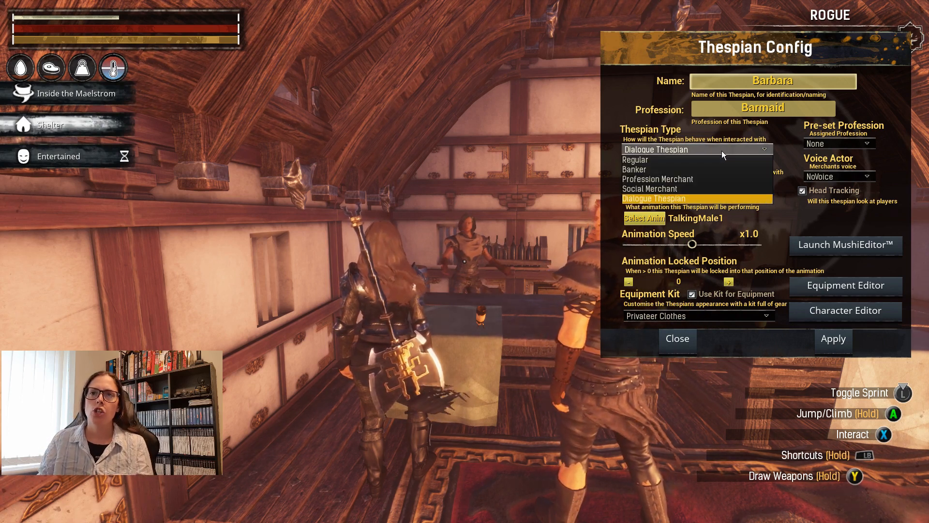
{"action": "left_click", "coordinate": [672, 160]}
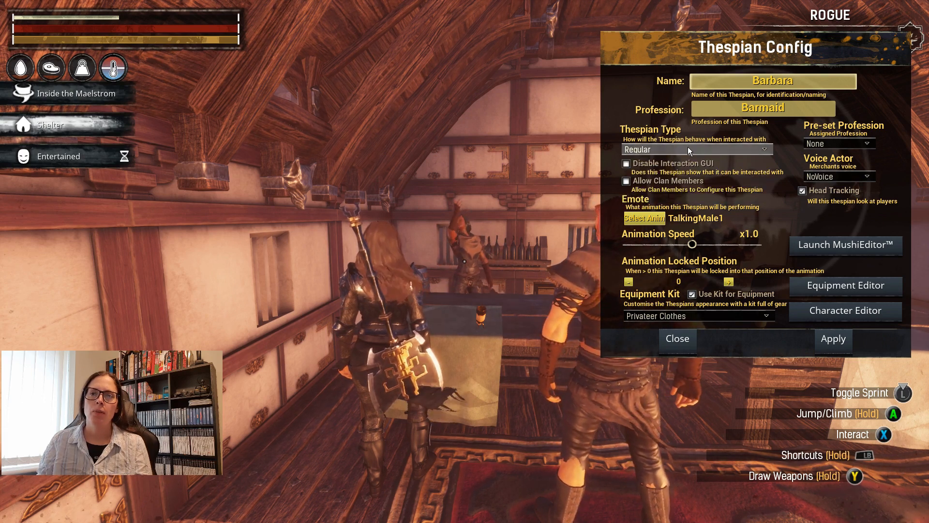
{"action": "left_click", "coordinate": [687, 148]}
{"action": "left_click", "coordinate": [657, 200]}
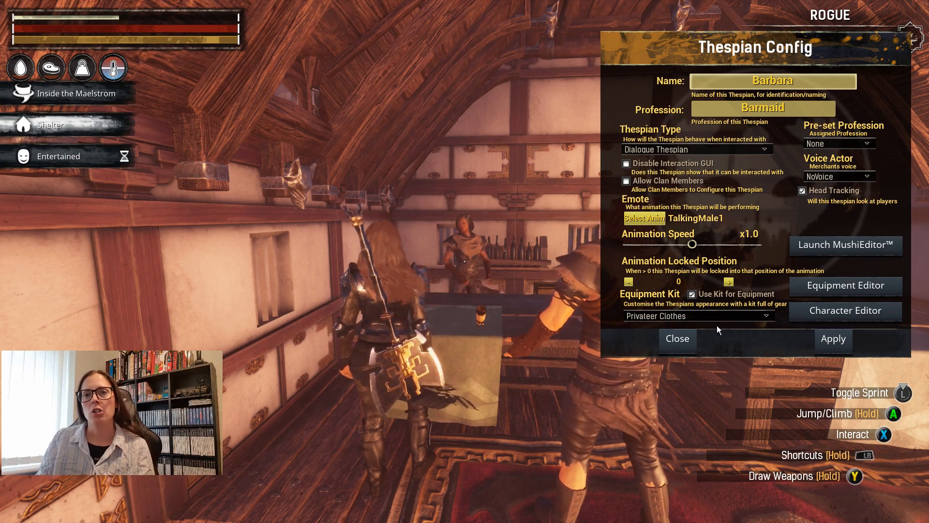
Launch MushiEditor for the Thespian and create a new script, clearing the workspace down to the OriginNode.
{"action": "left_click", "coordinate": [837, 248]}
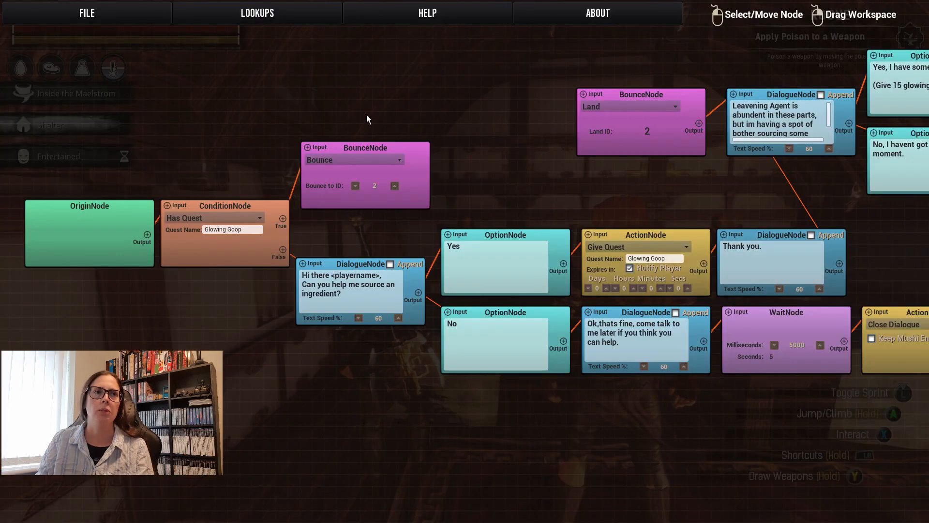
{"action": "left_click", "coordinate": [81, 13]}
{"action": "left_click", "coordinate": [83, 37]}
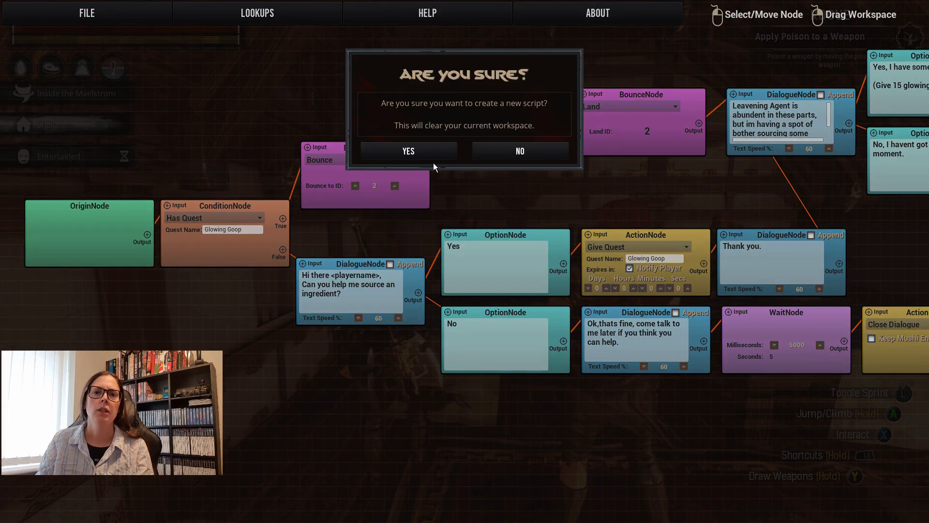
{"action": "left_click", "coordinate": [423, 157]}
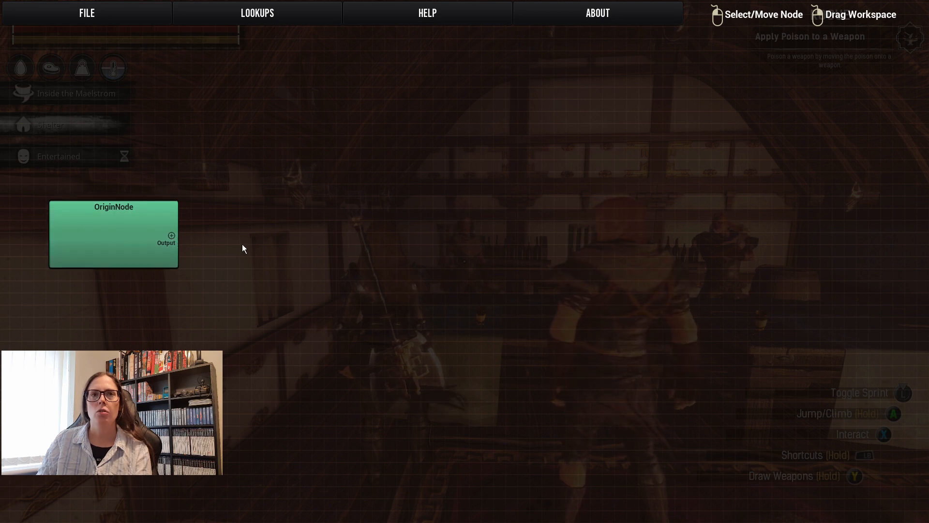
{"action": "mouse_move", "coordinate": [137, 238]}
{"action": "left_mouse_down"}
{"action": "mouse_move", "coordinate": [456, 235]}
{"action": "mouse_move", "coordinate": [136, 229]}
{"action": "mouse_move", "coordinate": [272, 242]}
{"action": "mouse_move", "coordinate": [124, 239]}
{"action": "left_mouse_up"}
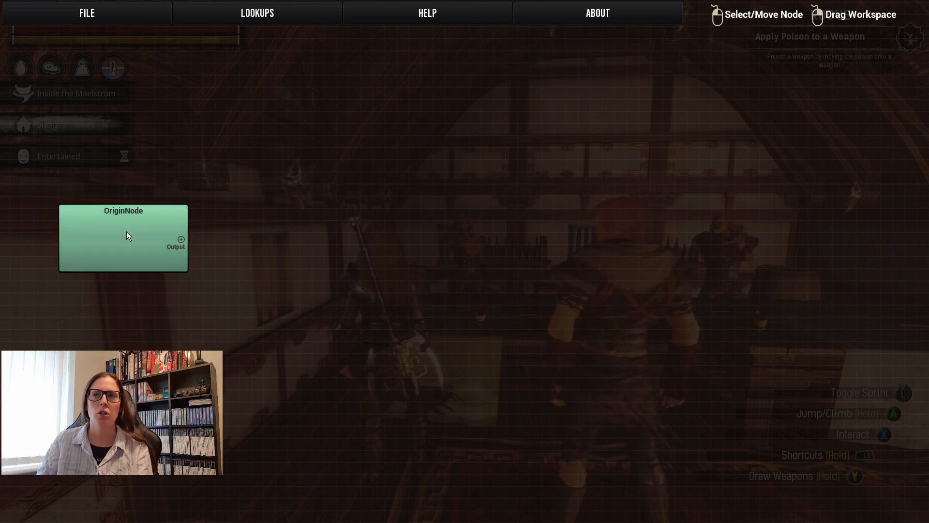
{"action": "left_click_drag", "start_coordinate": [500, 251], "coordinate": [489, 274]}
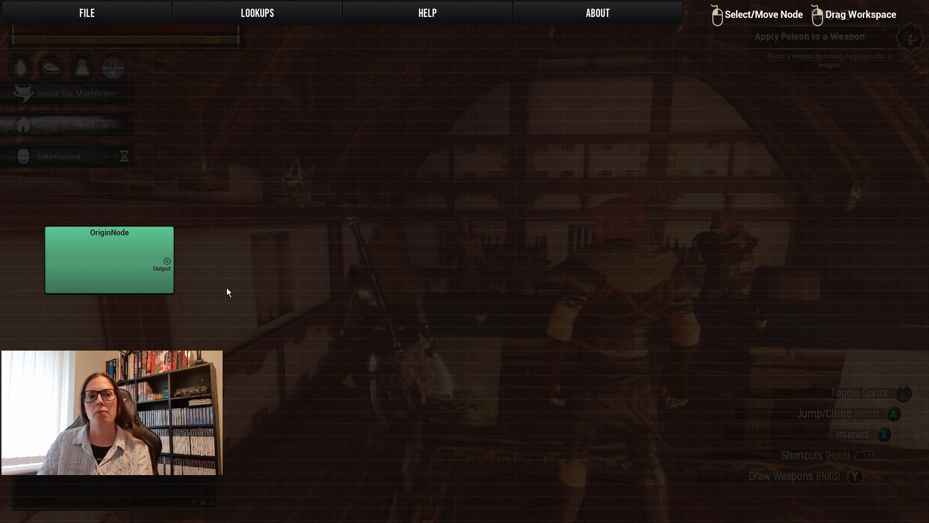
Add a condition node beside the OriginNode that checks Has Quest with the quest name "Glowing Goop".
{"action": "right_click", "coordinate": [255, 141]}
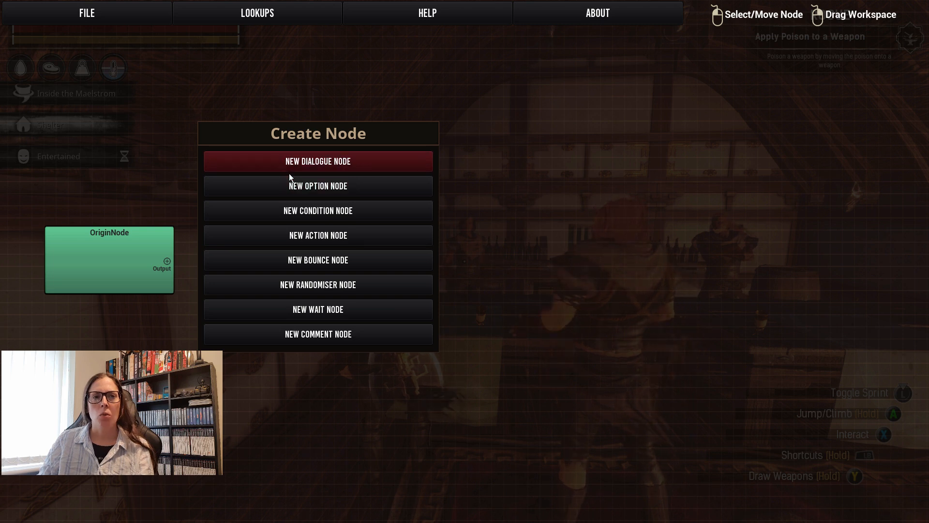
{"action": "left_click", "coordinate": [326, 217]}
{"action": "left_click_drag", "start_coordinate": [298, 176], "coordinate": [238, 234]}
{"action": "left_click", "coordinate": [238, 240]}
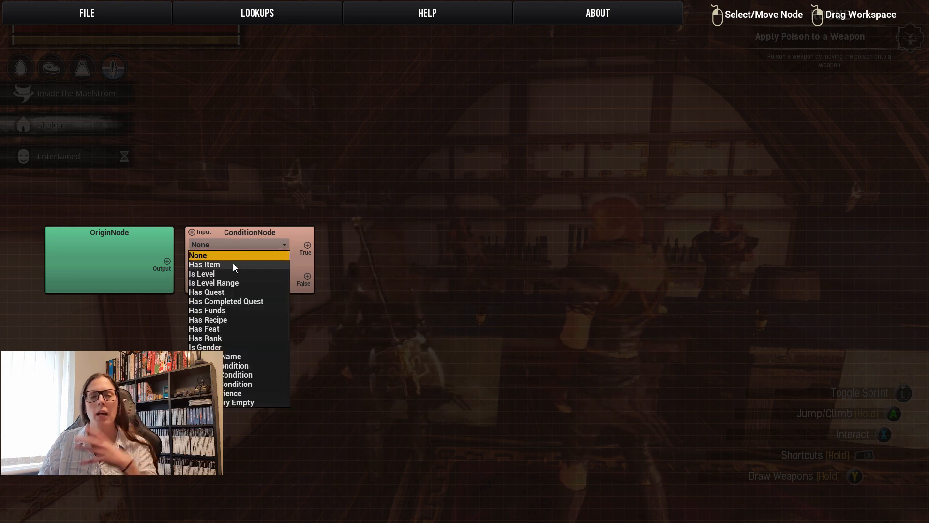
{"action": "left_click", "coordinate": [234, 289]}
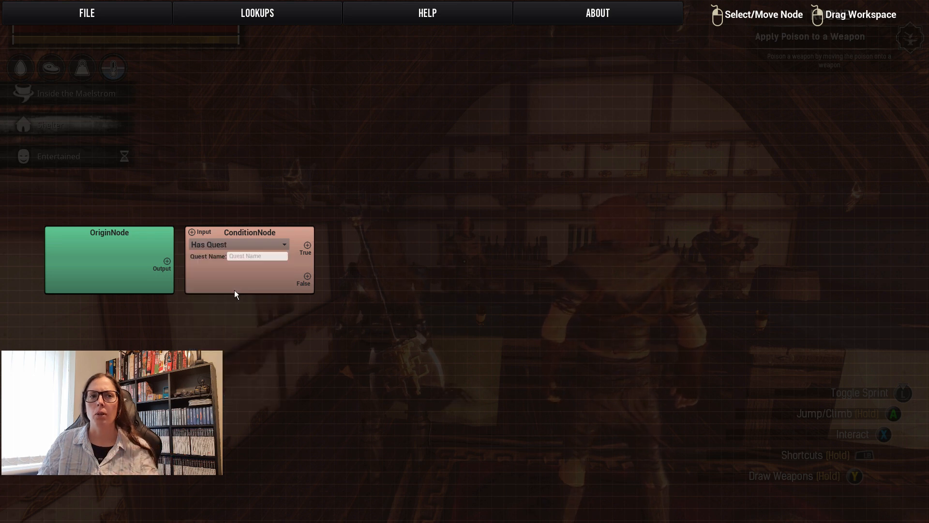
{"action": "left_click", "coordinate": [253, 257]}
{"action": "type", "text": "Glowing Goop"}
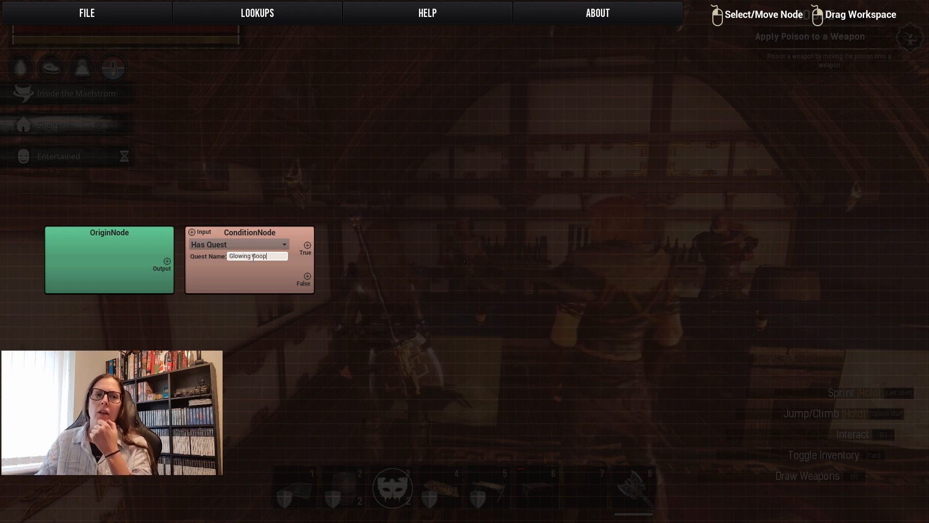
Link the OriginNode's output to the input of the Has Quest condition node.
{"action": "left_click", "coordinate": [138, 257]}
{"action": "left_click_drag", "start_coordinate": [179, 231], "coordinate": [192, 233]}
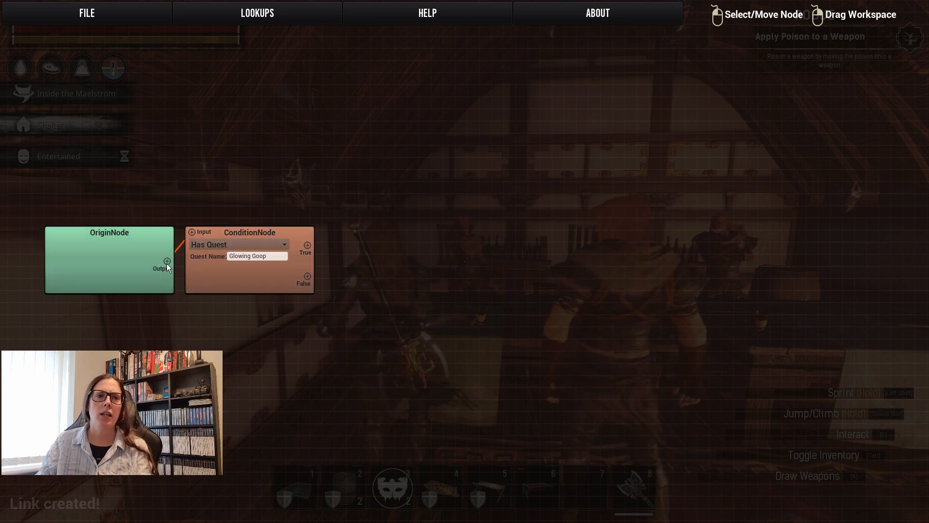
{"action": "left_click_drag", "start_coordinate": [167, 261], "coordinate": [192, 233]}
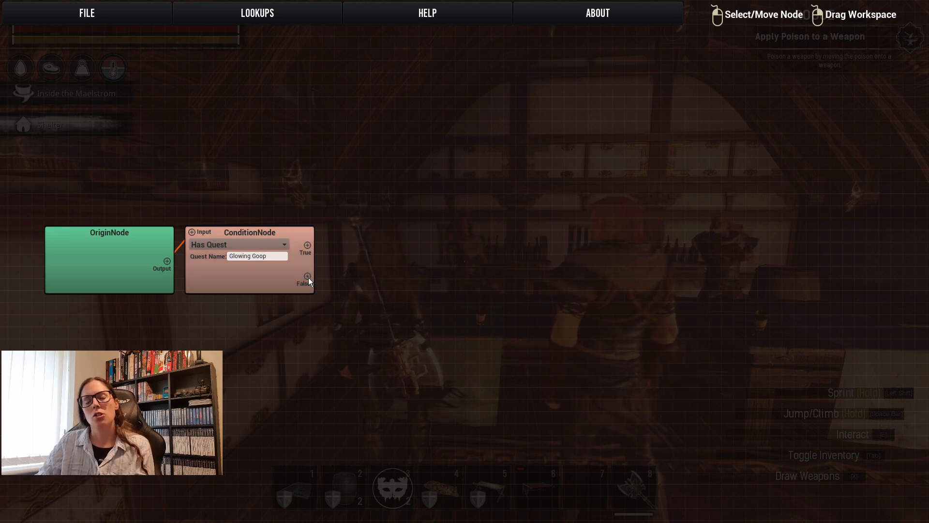
Add a dialogue node and place it just below and to the right of the condition node.
{"action": "left_click_drag", "start_coordinate": [309, 277], "coordinate": [349, 356]}
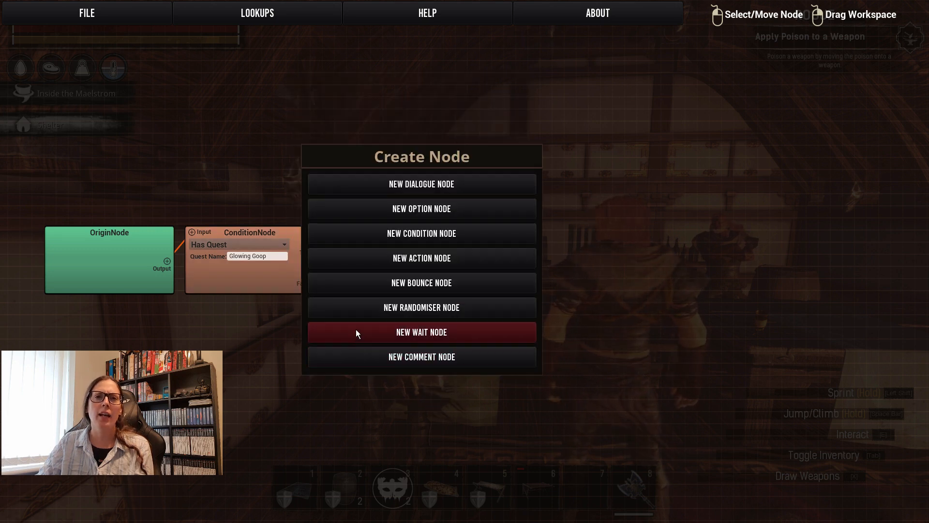
{"action": "left_click", "coordinate": [402, 180]}
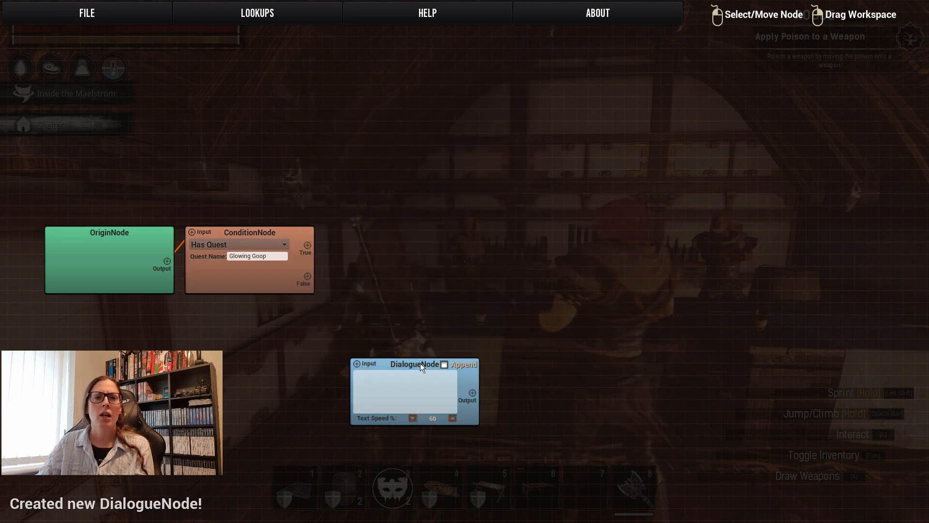
{"action": "left_click_drag", "start_coordinate": [420, 363], "coordinate": [399, 289]}
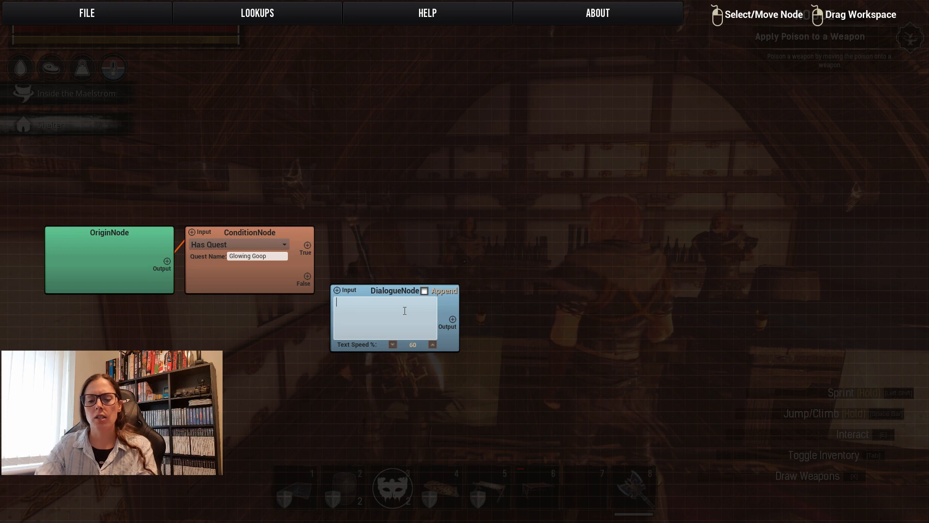
Write "Hi there <playnername>," and, after a blank line, "Can you help me source an ingredient?" in the dialogue node.
{"action": "type", "text": "there"}
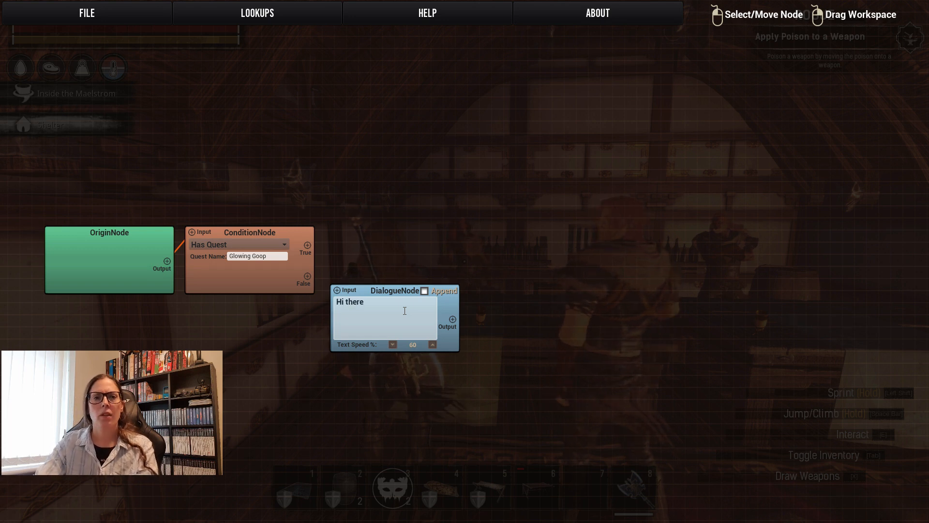
{"action": "type", "text": " <>"}
{"action": "type", "text": "playnern"}
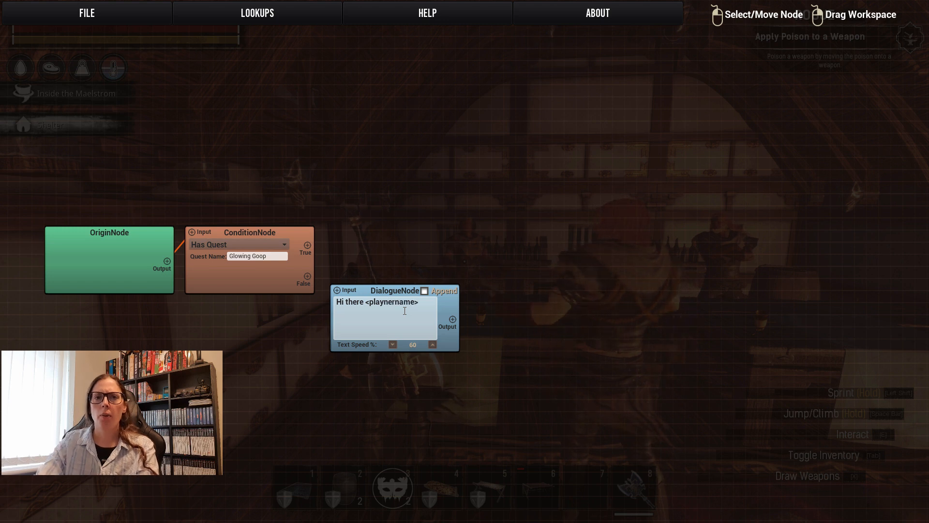
{"action": "type", "text": "ame"}
{"action": "key", "text": "Right"}
{"action": "type", "text": ","}
{"action": "key", "text": "Return"}
{"action": "key", "text": "Return"}
{"action": "type", "text": "Can you help"}
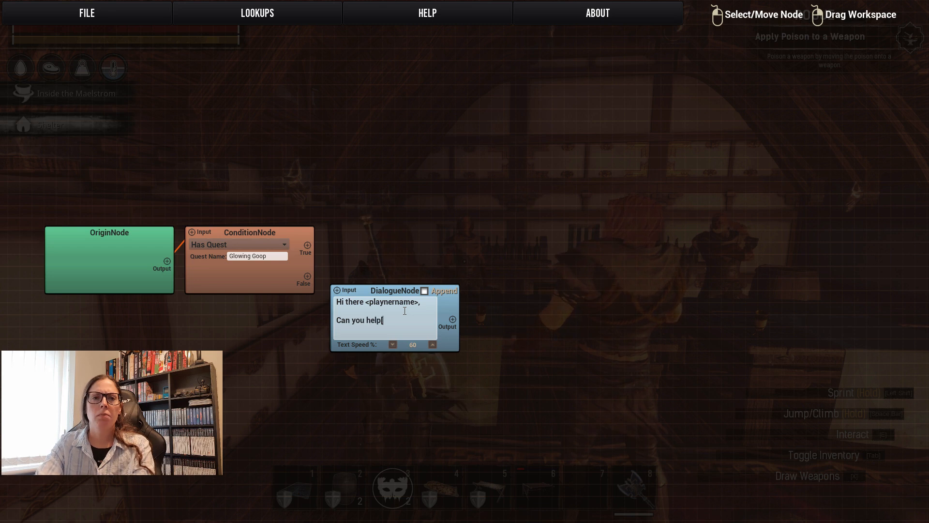
{"action": "type", "text": "[ m me source an i"}
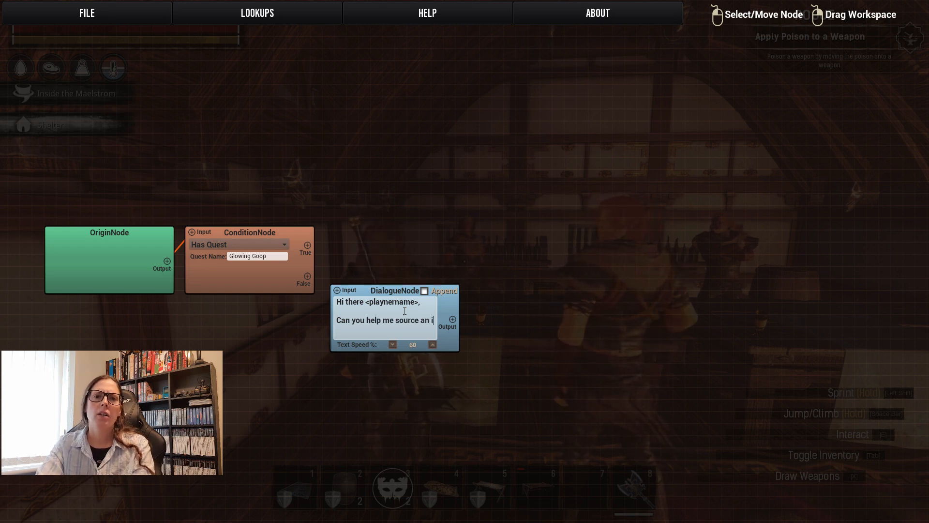
{"action": "type", "text": "ngredient."}
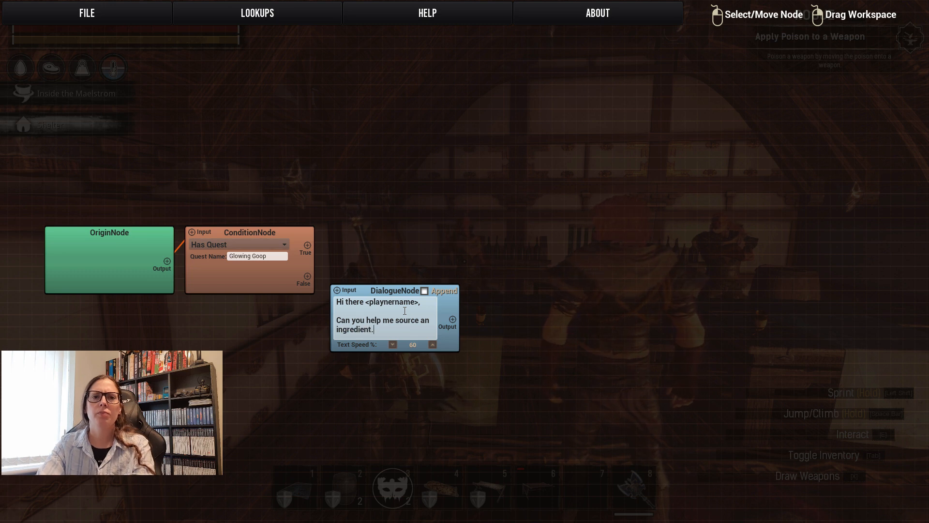
{"action": "key", "text": "BackSpace"}
{"action": "type", "text": "?"}
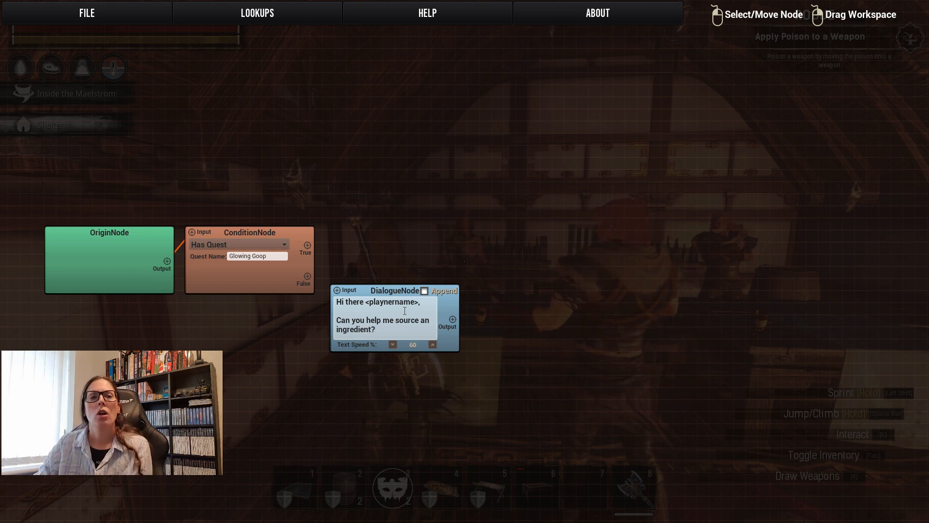
Link the condition node's False output to the dialogue node's input and move the dialogue node slightly closer.
{"action": "left_click", "coordinate": [307, 278]}
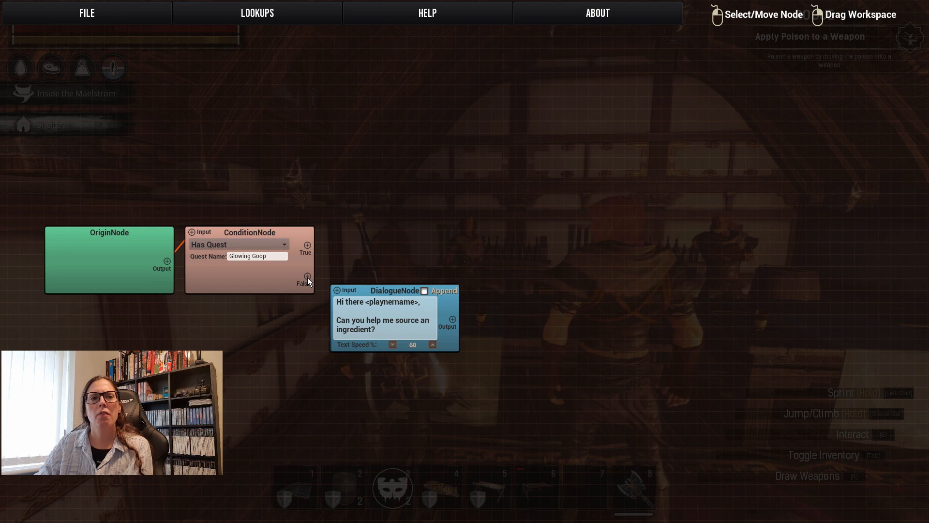
{"action": "left_click", "coordinate": [337, 290]}
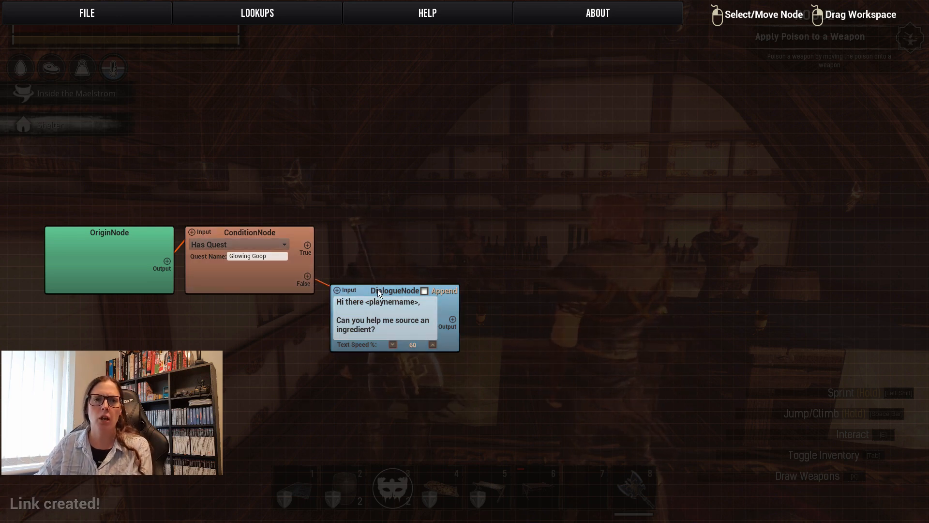
{"action": "left_click_drag", "start_coordinate": [379, 291], "coordinate": [369, 298]}
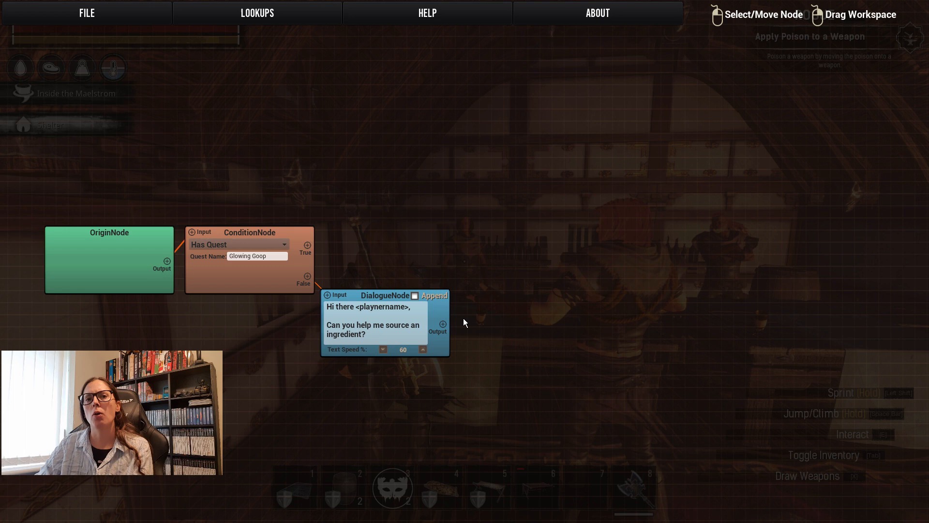
Add an option node and place it to the upper right of the dialogue node.
{"action": "right_click", "coordinate": [506, 217]}
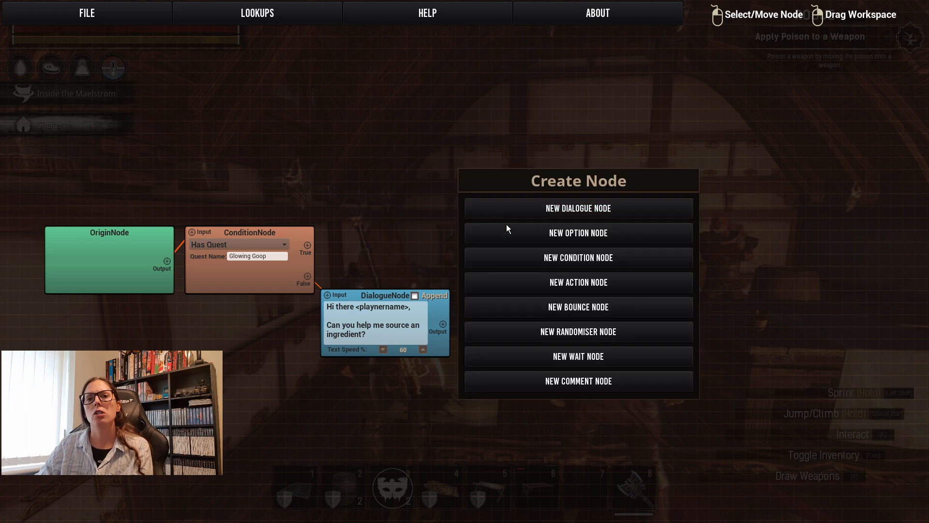
{"action": "left_click", "coordinate": [509, 236]}
{"action": "left_click_drag", "start_coordinate": [549, 226], "coordinate": [504, 256]}
Add a second option node directly below the first option node.
{"action": "right_click", "coordinate": [537, 341]}
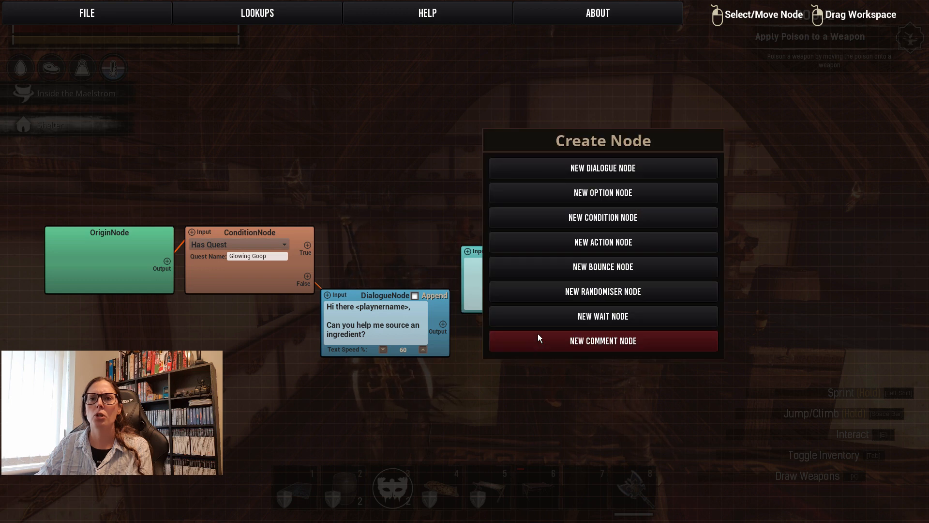
{"action": "left_click", "coordinate": [594, 196]}
{"action": "left_click_drag", "start_coordinate": [567, 345], "coordinate": [468, 251]}
Link the greeting dialogue node's output to the inputs of both option nodes.
{"action": "left_click", "coordinate": [437, 324]}
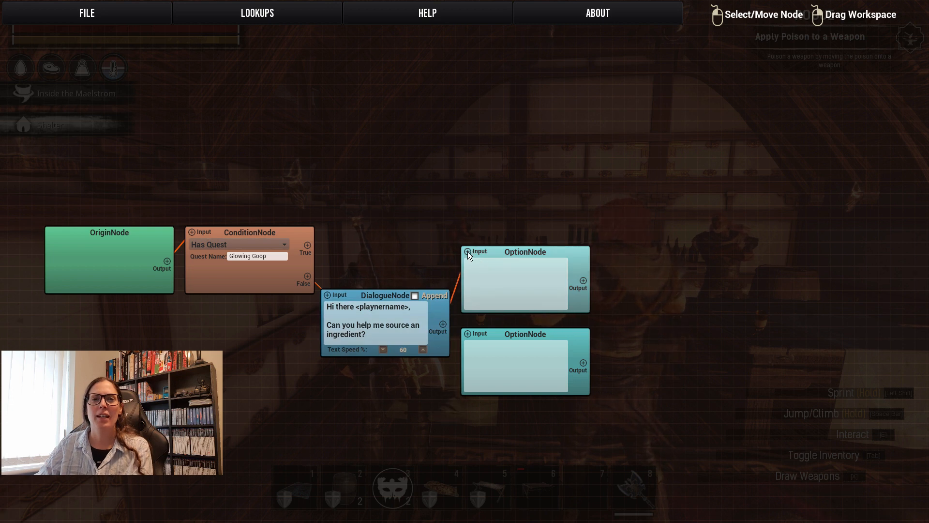
{"action": "left_click", "coordinate": [442, 325]}
{"action": "left_click_drag", "start_coordinate": [448, 329], "coordinate": [467, 333]}
{"action": "left_click", "coordinate": [448, 339]}
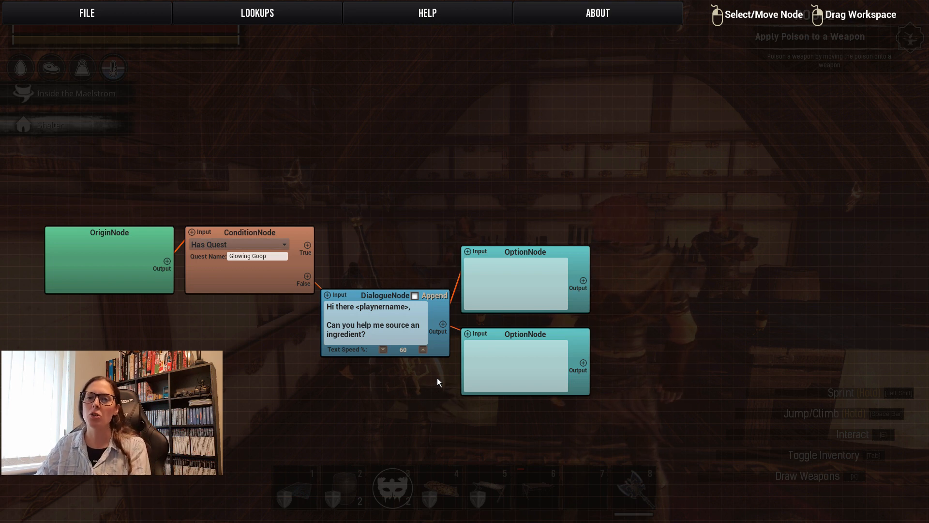
Write "Yes" in the upper option node and "No" in the lower option node.
{"action": "type", "text": "Yes"}
{"action": "left_click", "coordinate": [491, 357]}
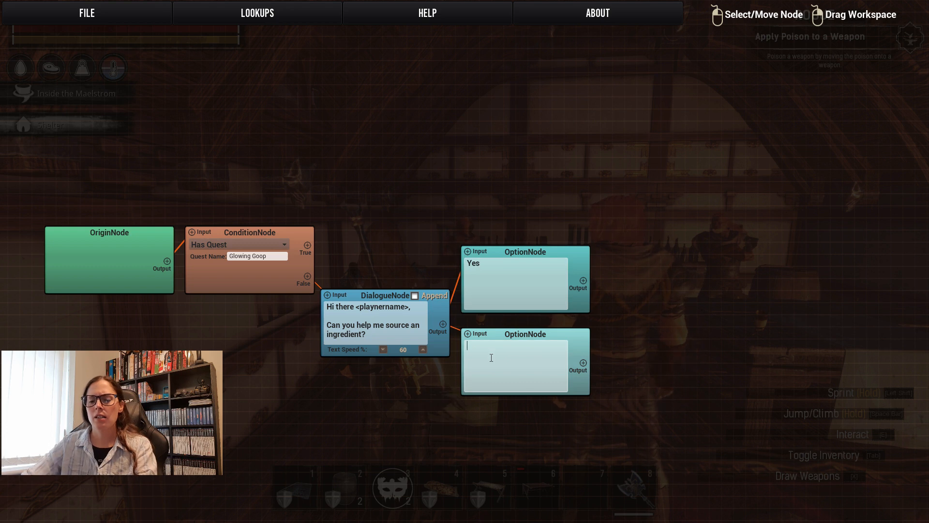
{"action": "type", "text": "No"}
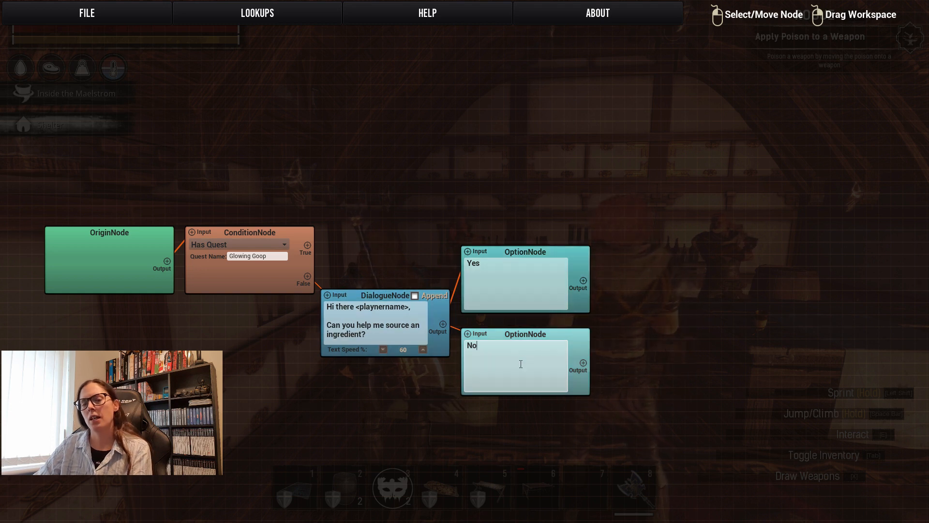
Add a dialogue node near the No option reading "Ok, thats fine, come talk to me later if you think you can help.".
{"action": "left_click_drag", "start_coordinate": [551, 416], "coordinate": [422, 357]}
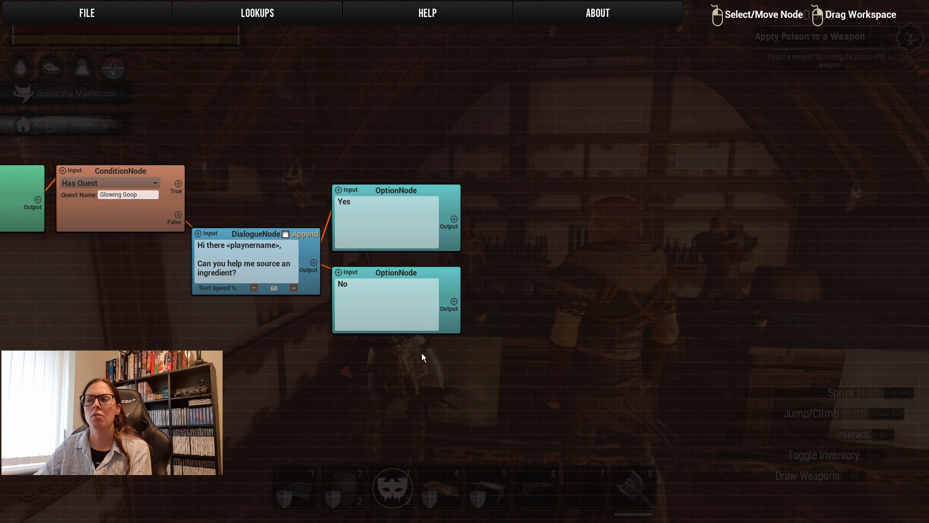
{"action": "right_click", "coordinate": [495, 314]}
{"action": "left_click", "coordinate": [543, 141]}
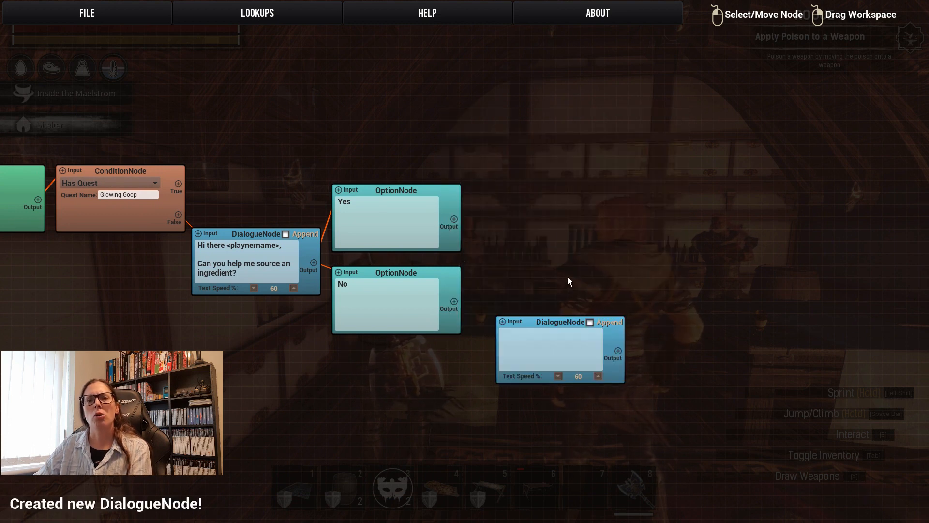
{"action": "left_click", "coordinate": [546, 351]}
{"action": "type", "text": "Ok, thats fine, come talk to me "}
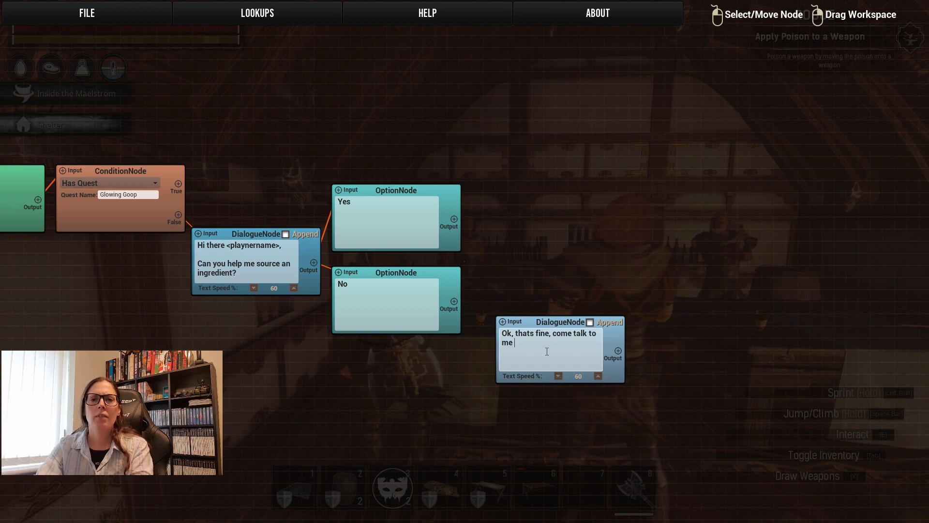
{"action": "type", "text": "later if you think you can help."}
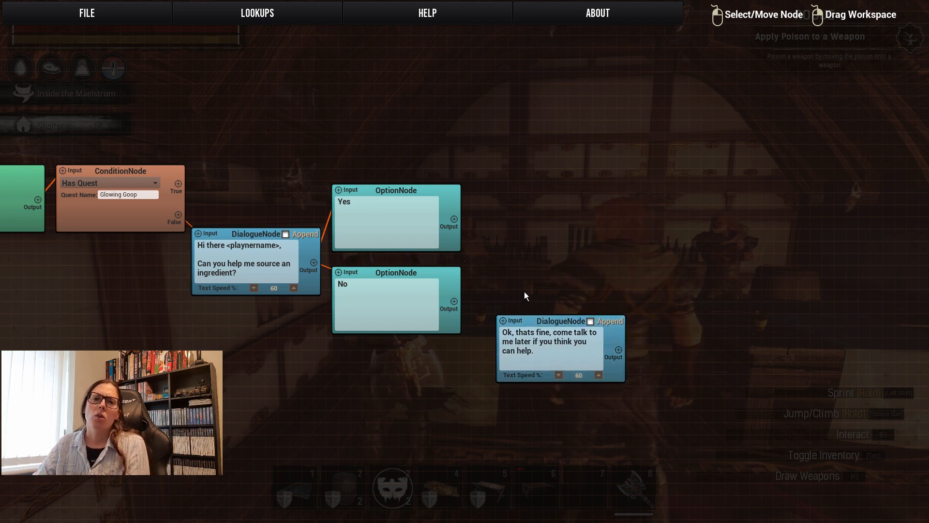
Place the refusal dialogue node directly right of the No option node and link the option's output to its input.
{"action": "left_click_drag", "start_coordinate": [537, 319], "coordinate": [520, 274]}
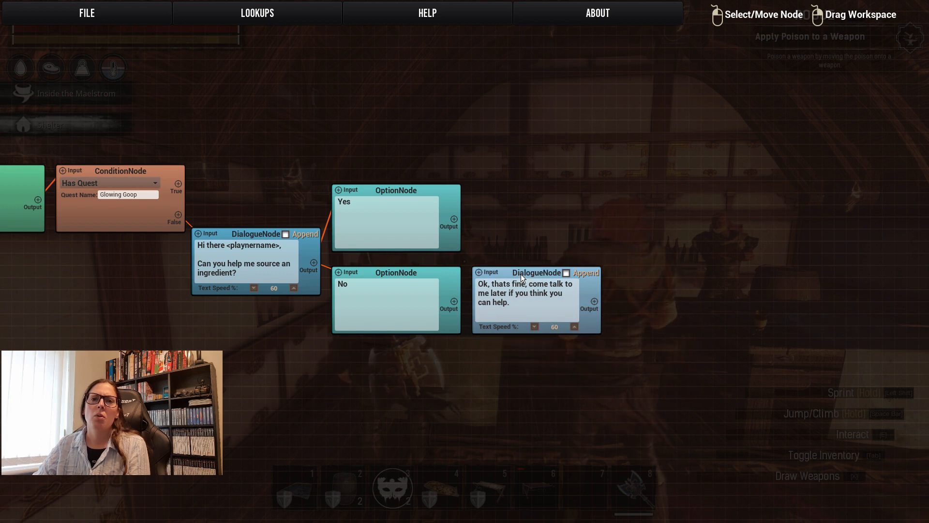
{"action": "left_click_drag", "start_coordinate": [454, 300], "coordinate": [479, 273]}
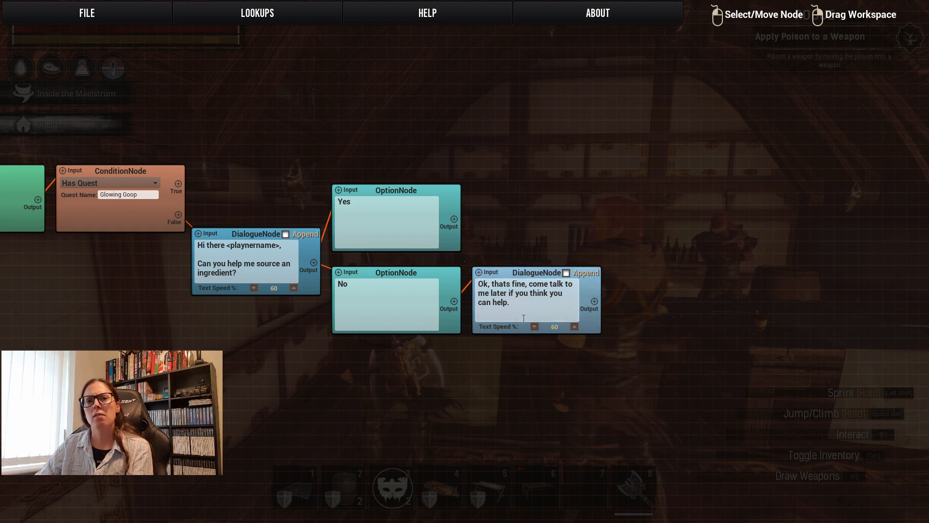
{"action": "right_click", "coordinate": [509, 355]}
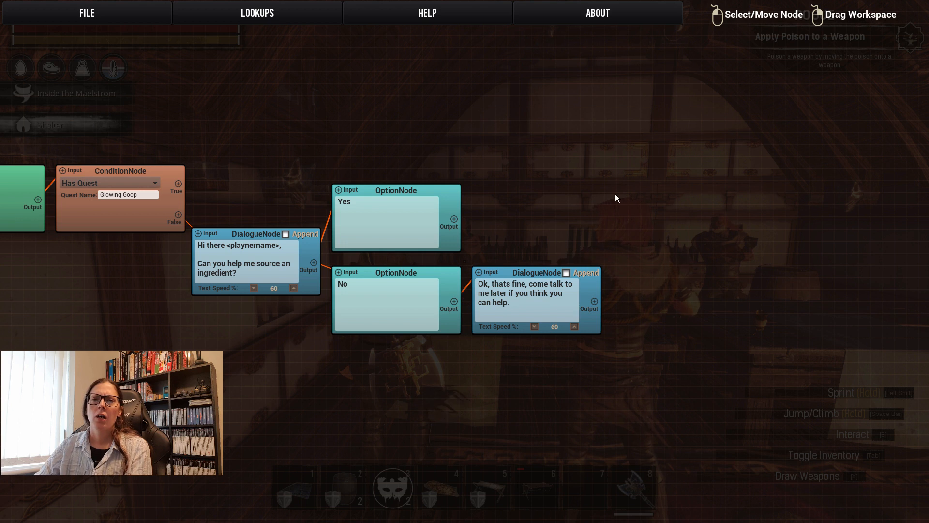
Add a wait node to the right of the refusal dialogue node and link the dialogue's output to its input.
{"action": "right_click", "coordinate": [580, 222]}
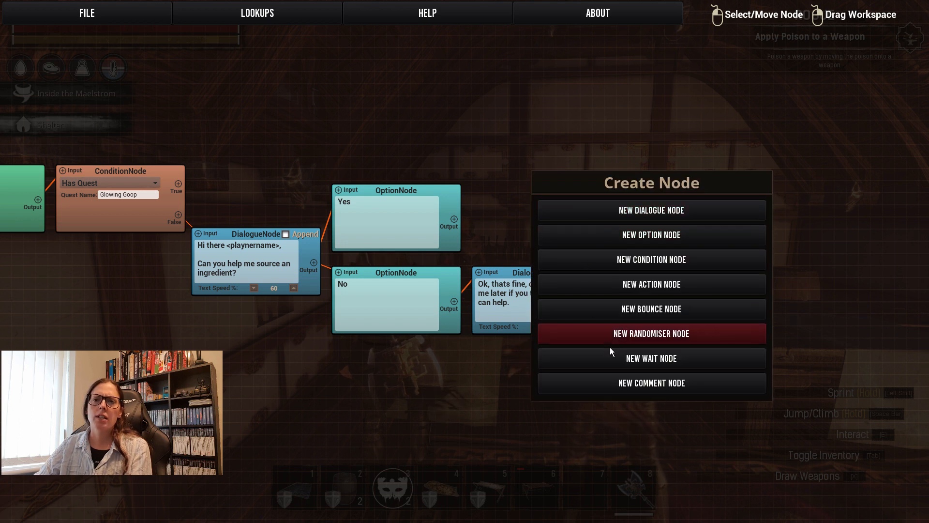
{"action": "left_click", "coordinate": [619, 359]}
{"action": "left_click_drag", "start_coordinate": [630, 225], "coordinate": [661, 272]}
{"action": "left_click_drag", "start_coordinate": [594, 301], "coordinate": [619, 272]}
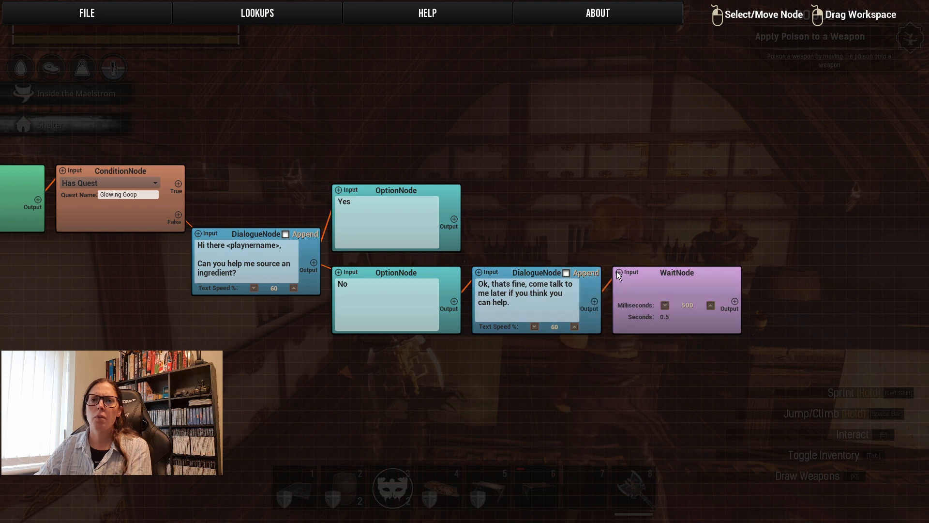
Set the wait node's duration to 5000 milliseconds.
{"action": "left_click", "coordinate": [711, 305]}
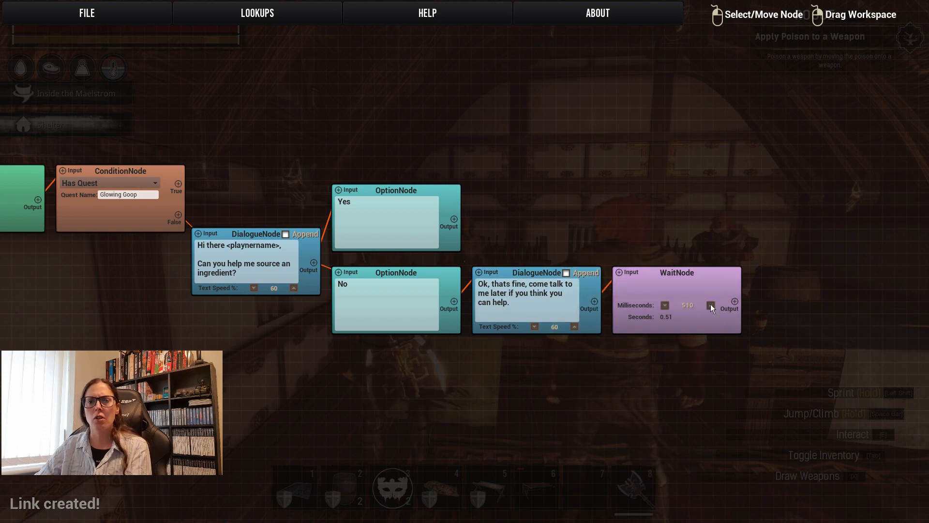
{"action": "left_click_drag", "start_coordinate": [711, 305], "coordinate": [711, 304]}
{"action": "left_click", "coordinate": [710, 305]}
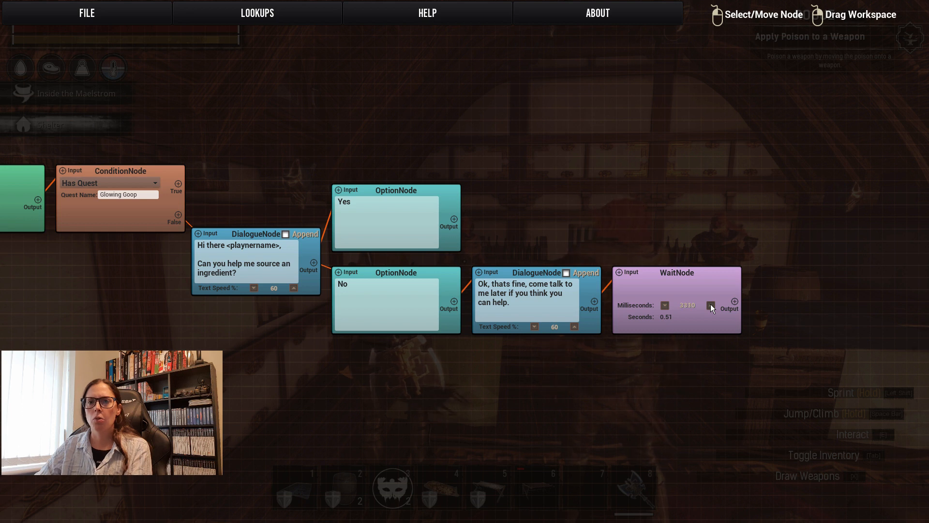
{"action": "left_click", "coordinate": [710, 305]}
{"action": "left_click", "coordinate": [710, 305]}
{"action": "left_click", "coordinate": [710, 305]}
{"action": "left_click", "coordinate": [710, 305]}
{"action": "left_click", "coordinate": [710, 305]}
{"action": "left_click", "coordinate": [710, 305]}
{"action": "left_click", "coordinate": [711, 305]}
{"action": "left_click", "coordinate": [710, 305]}
{"action": "left_click", "coordinate": [710, 305]}
{"action": "left_click", "coordinate": [710, 304]}
{"action": "left_click", "coordinate": [710, 305]}
{"action": "left_click", "coordinate": [711, 304]}
{"action": "left_click", "coordinate": [710, 305]}
{"action": "left_click", "coordinate": [665, 305]}
{"action": "left_click", "coordinate": [665, 304]}
{"action": "left_click", "coordinate": [665, 305]}
{"action": "left_click", "coordinate": [664, 305]}
{"action": "left_click", "coordinate": [664, 305]}
{"action": "left_click", "coordinate": [665, 305]}
{"action": "left_click", "coordinate": [664, 305]}
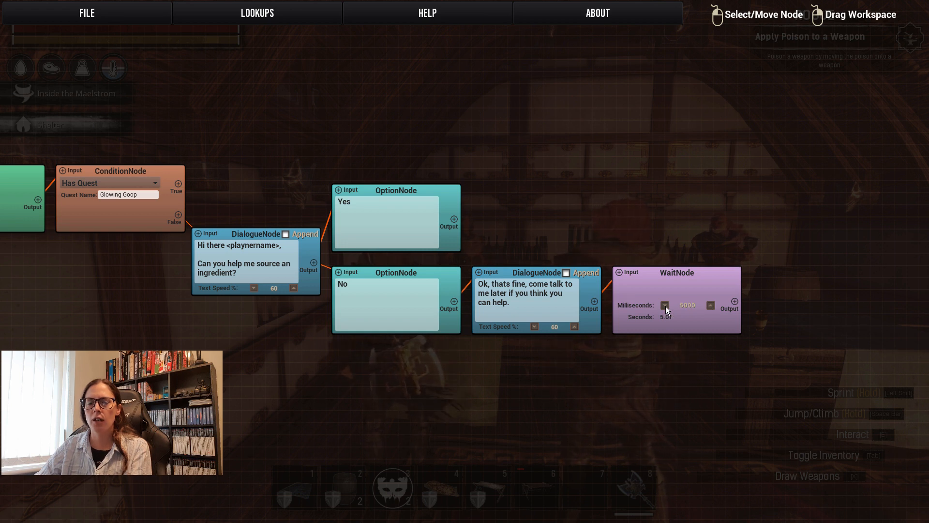
Add an action node and line it up to the right of the wait node.
{"action": "left_click_drag", "start_coordinate": [654, 382], "coordinate": [442, 346]}
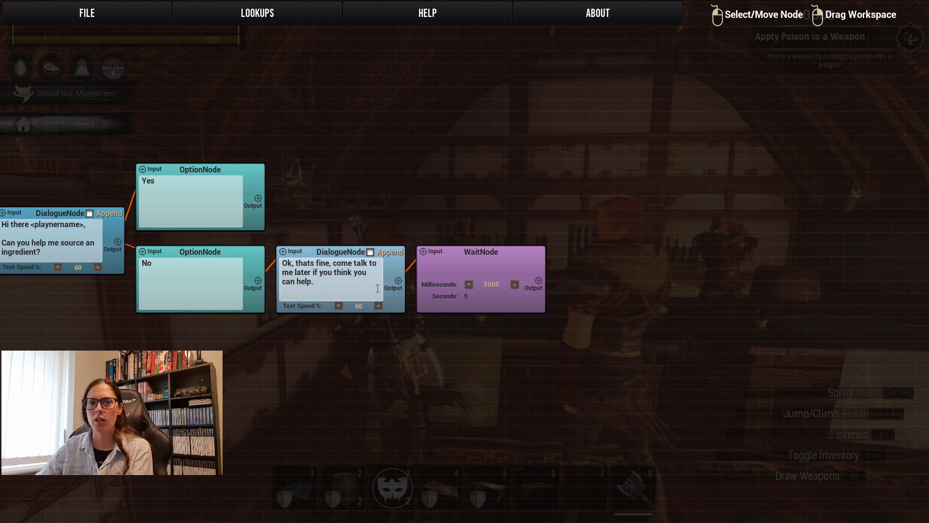
{"action": "right_click", "coordinate": [585, 330]}
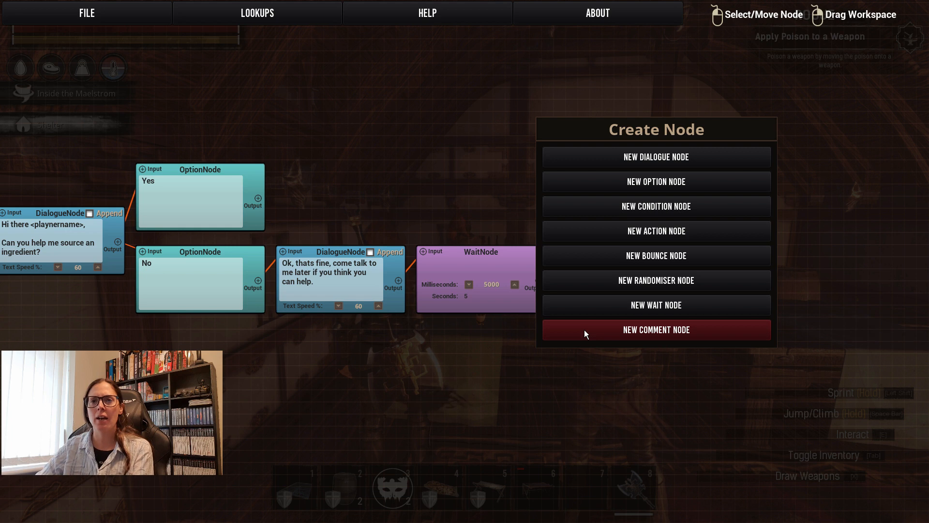
{"action": "left_click", "coordinate": [624, 232]}
{"action": "left_click_drag", "start_coordinate": [642, 337], "coordinate": [622, 253]}
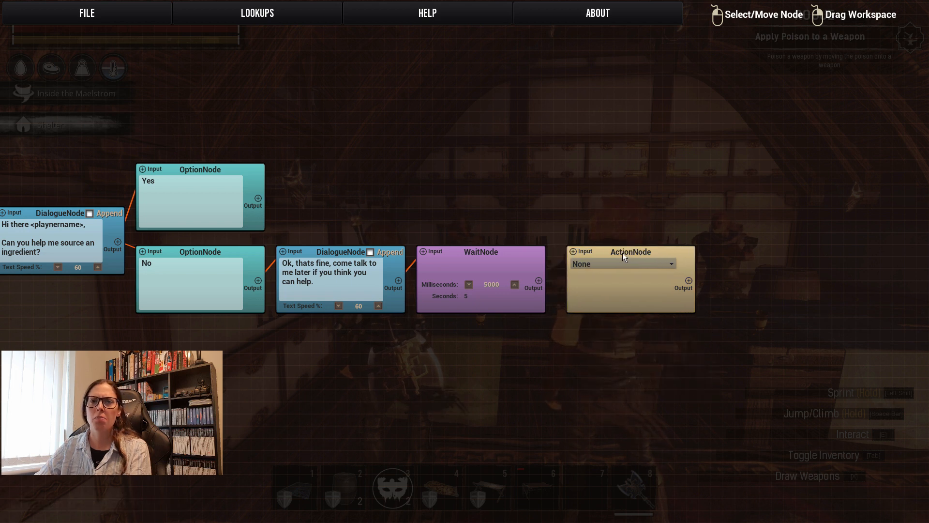
Link the wait node's output to the action node's input and set the action to Close Dialogue.
{"action": "left_click", "coordinate": [538, 280]}
{"action": "left_click", "coordinate": [573, 251]}
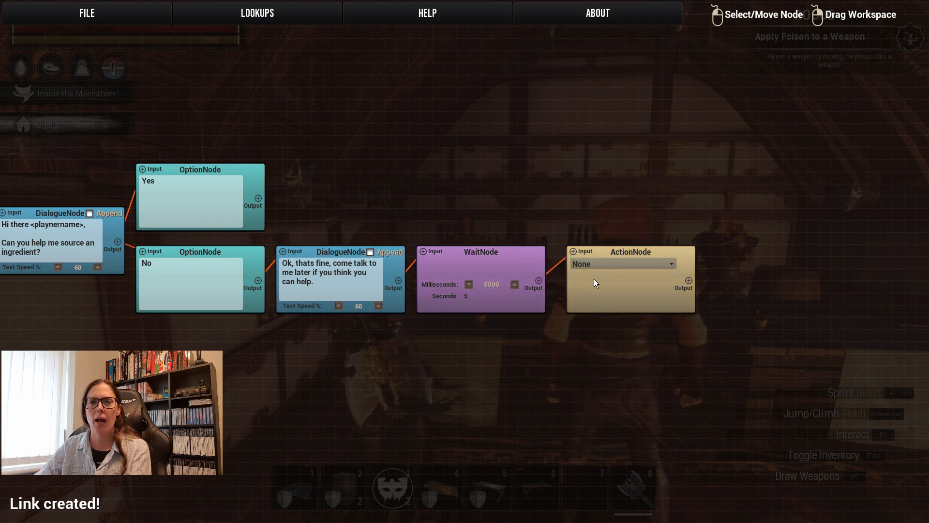
{"action": "left_click", "coordinate": [614, 263]}
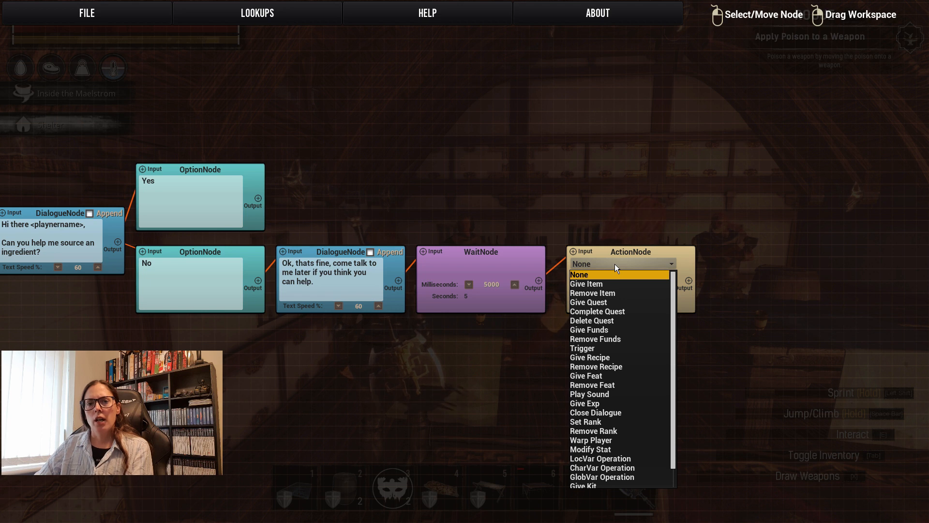
{"action": "left_click", "coordinate": [613, 415]}
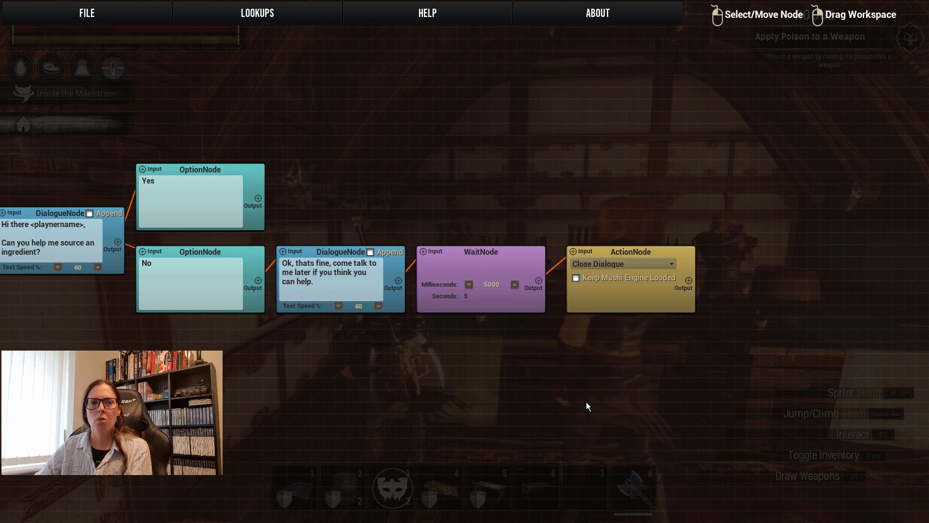
Add an action node directly right of the Yes option node and set its action to Give Quest.
{"action": "left_click_drag", "start_coordinate": [257, 352], "coordinate": [378, 350]}
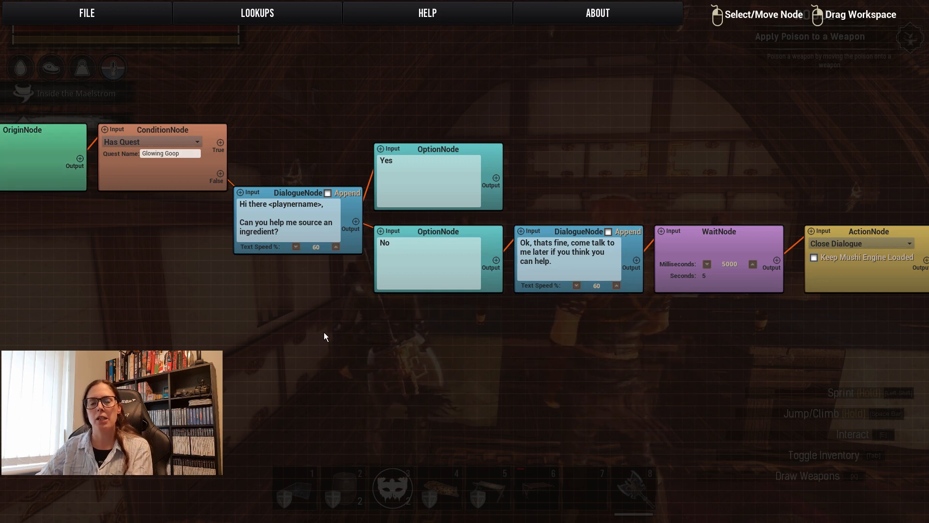
{"action": "left_click_drag", "start_coordinate": [311, 314], "coordinate": [291, 359]}
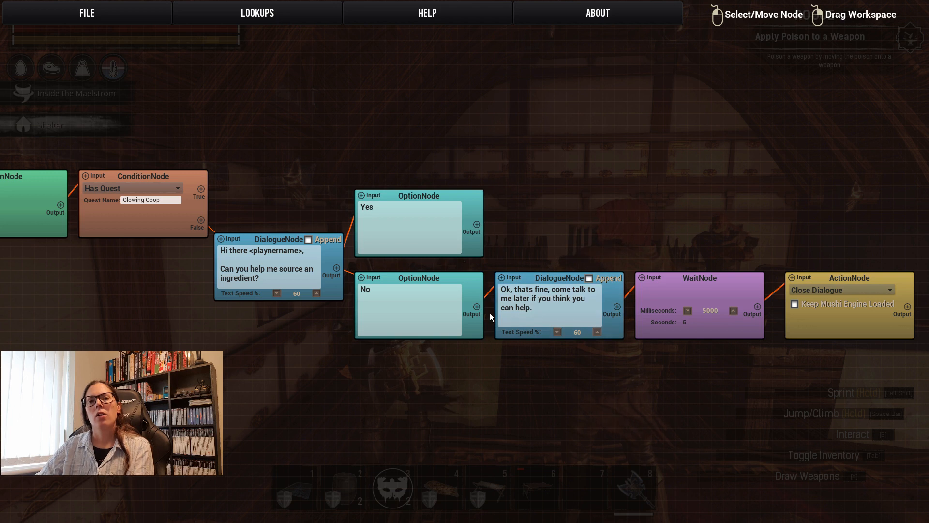
{"action": "left_click_drag", "start_coordinate": [535, 382], "coordinate": [460, 414]}
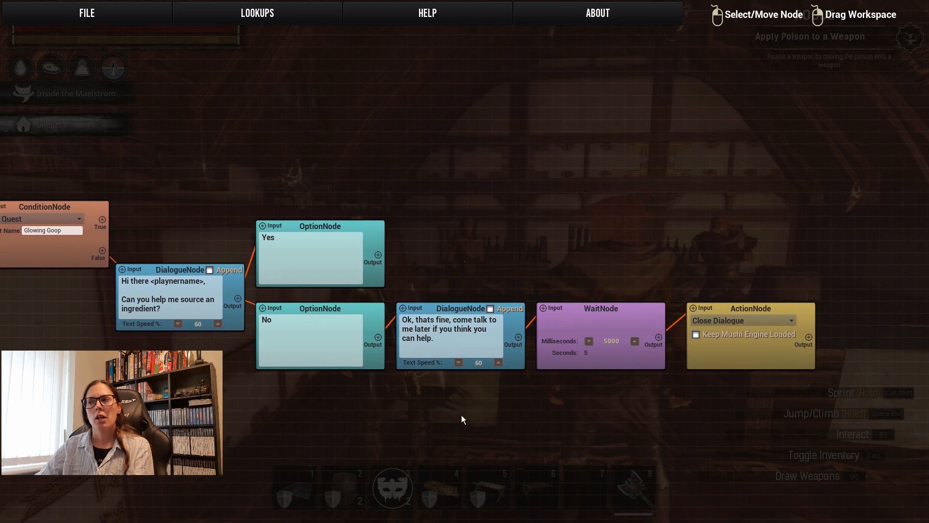
{"action": "right_click", "coordinate": [434, 245]}
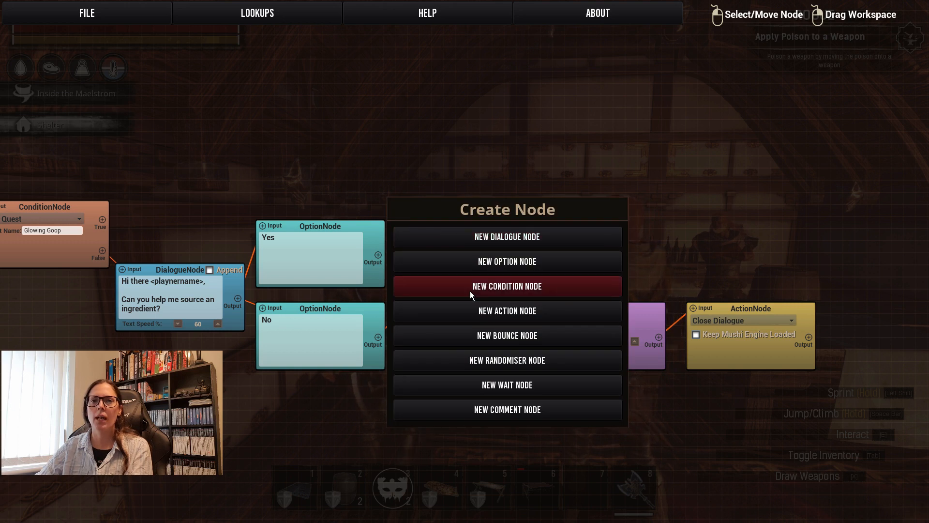
{"action": "left_click", "coordinate": [485, 313]}
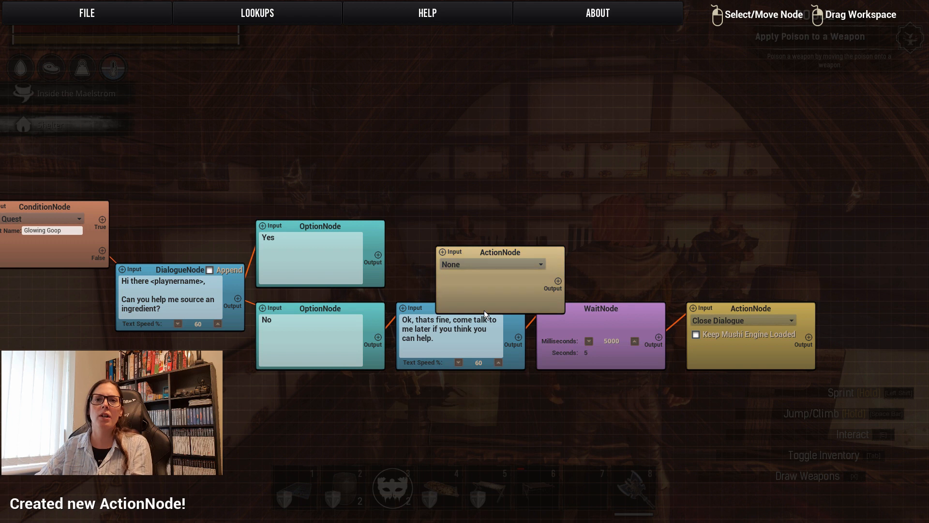
{"action": "left_click_drag", "start_coordinate": [509, 247], "coordinate": [472, 227]}
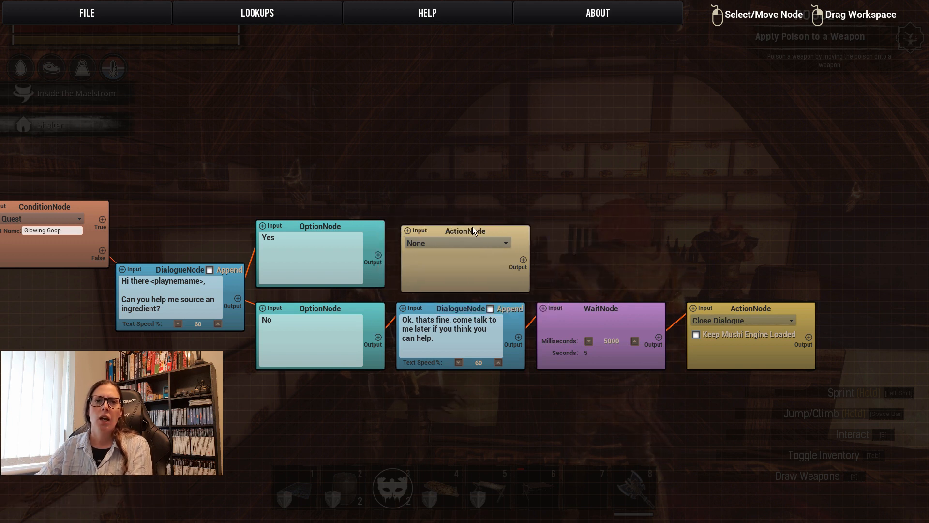
{"action": "left_click", "coordinate": [445, 241]}
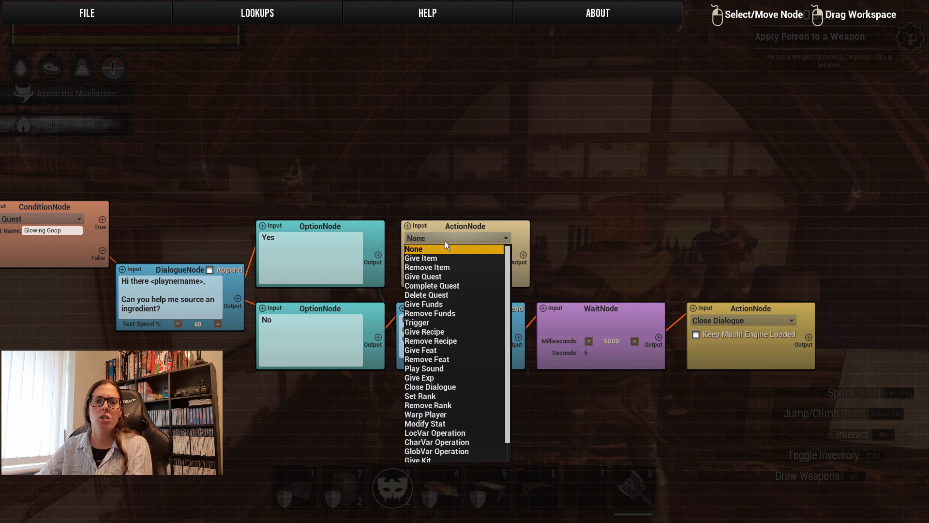
{"action": "left_click", "coordinate": [436, 277]}
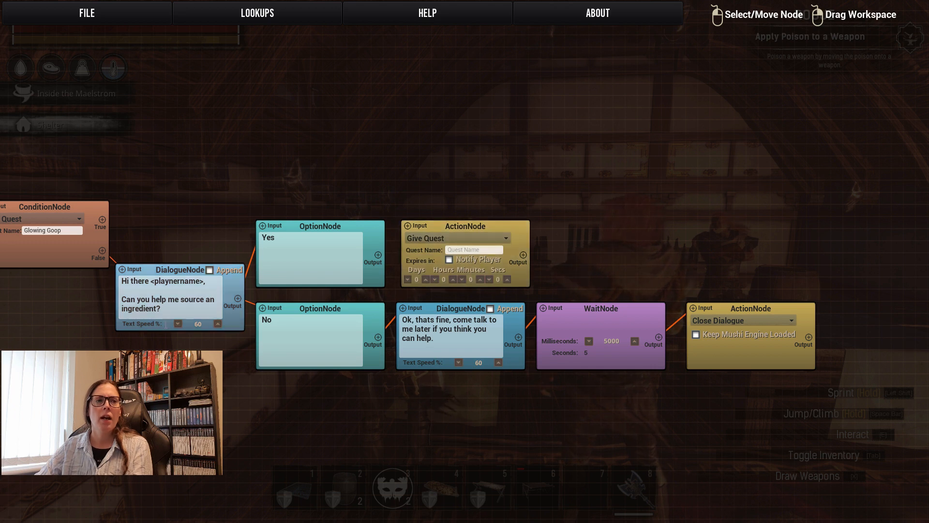
Copy the quest name Glowing Goop from the condition node into the Give Quest action and enable Notify Player.
{"action": "left_click_drag", "start_coordinate": [66, 296], "coordinate": [150, 286]}
{"action": "left_click", "coordinate": [151, 220]}
{"action": "key", "text": "ctrl+c"}
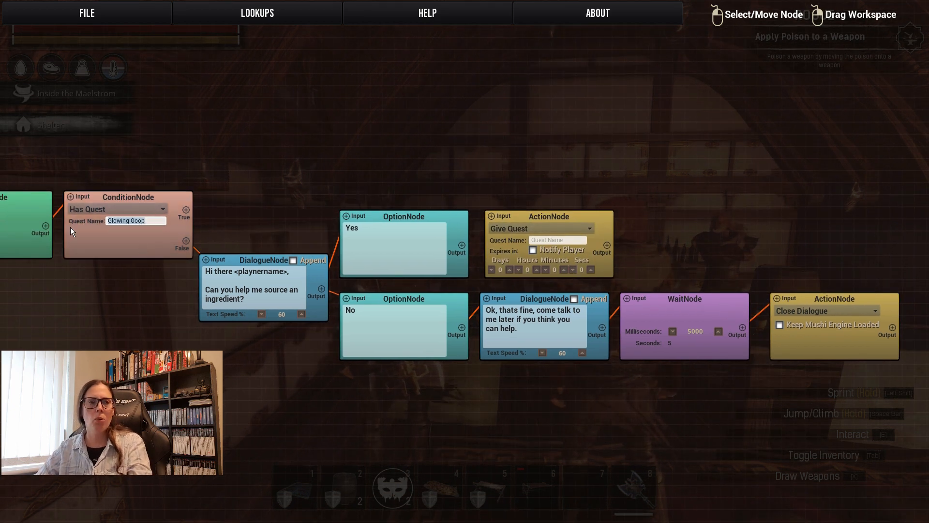
{"action": "left_click", "coordinate": [566, 239]}
{"action": "key", "text": "ctrl+v"}
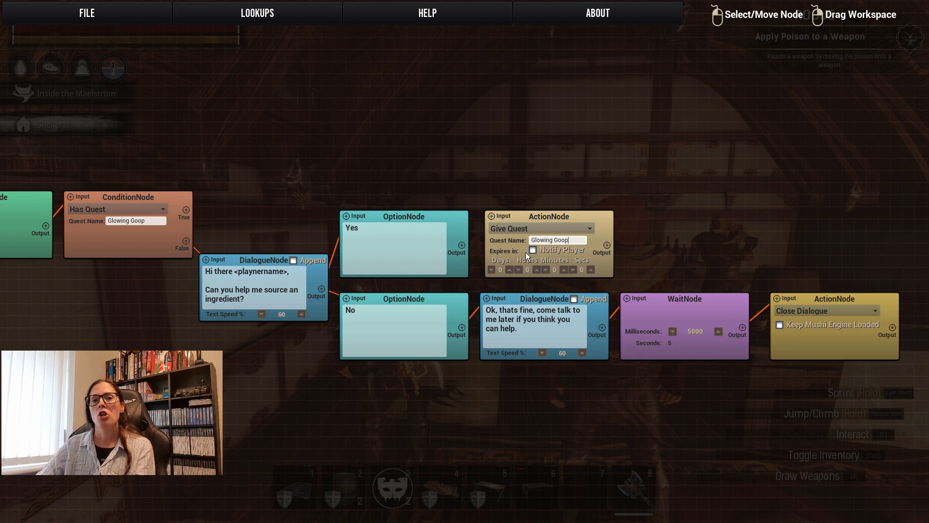
{"action": "left_click", "coordinate": [543, 239]}
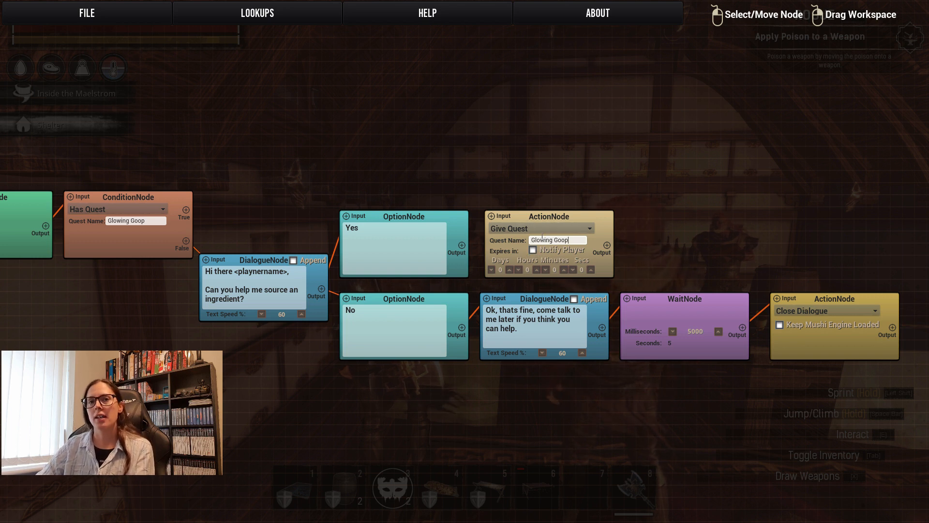
{"action": "left_click", "coordinate": [533, 251]}
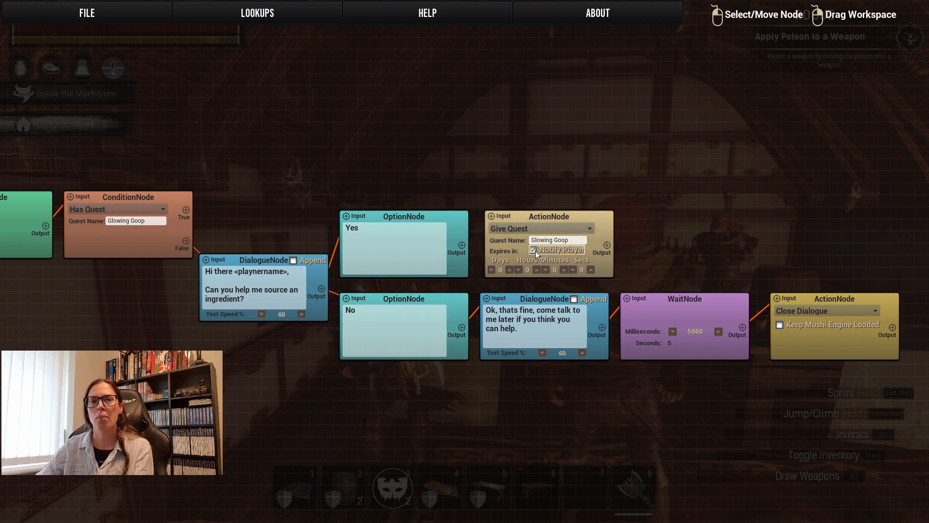
Link the Yes option's output to the Give Quest action's input and add a dialogue node directly right of that action.
{"action": "left_click_drag", "start_coordinate": [461, 245], "coordinate": [491, 216]}
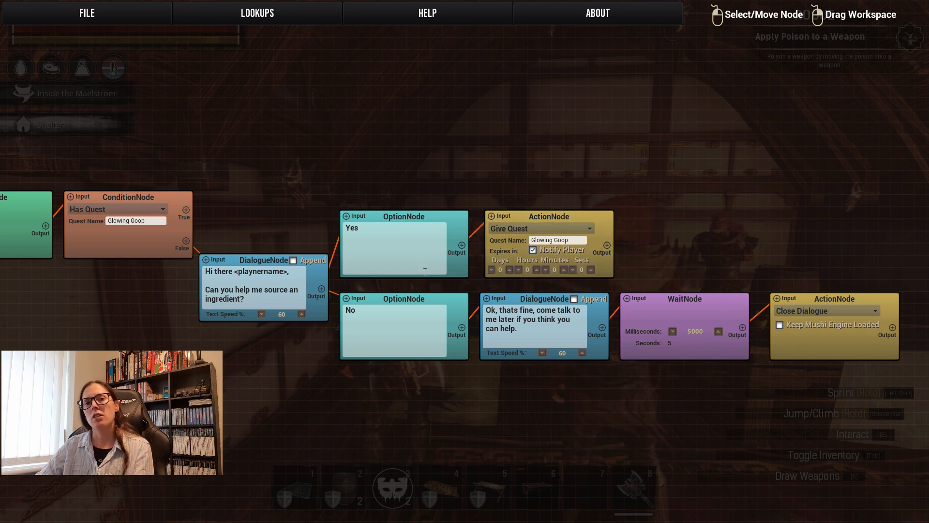
{"action": "left_click_drag", "start_coordinate": [583, 381], "coordinate": [449, 387]}
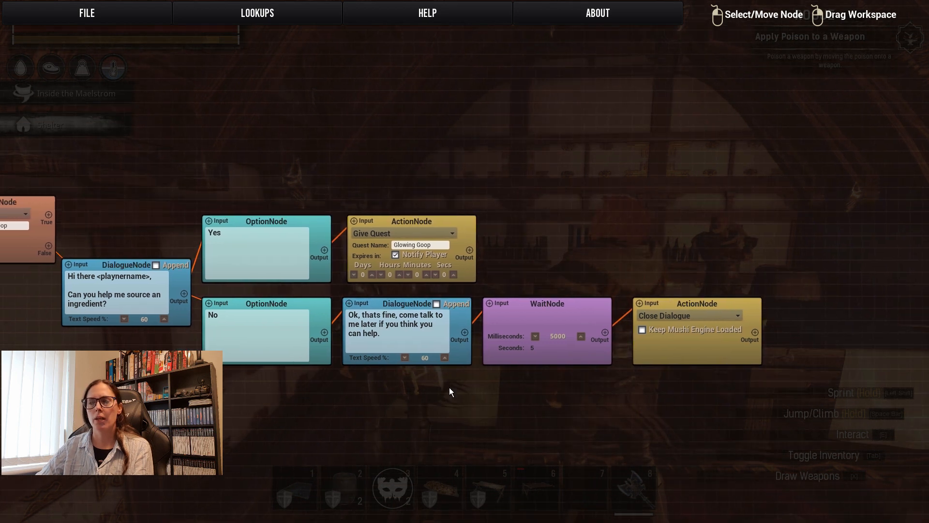
{"action": "right_click", "coordinate": [507, 219]}
{"action": "left_click", "coordinate": [524, 211]}
{"action": "mouse_move", "coordinate": [556, 228]}
{"action": "left_mouse_down"}
{"action": "mouse_move", "coordinate": [533, 223]}
{"action": "mouse_move", "coordinate": [540, 223]}
{"action": "left_mouse_up"}
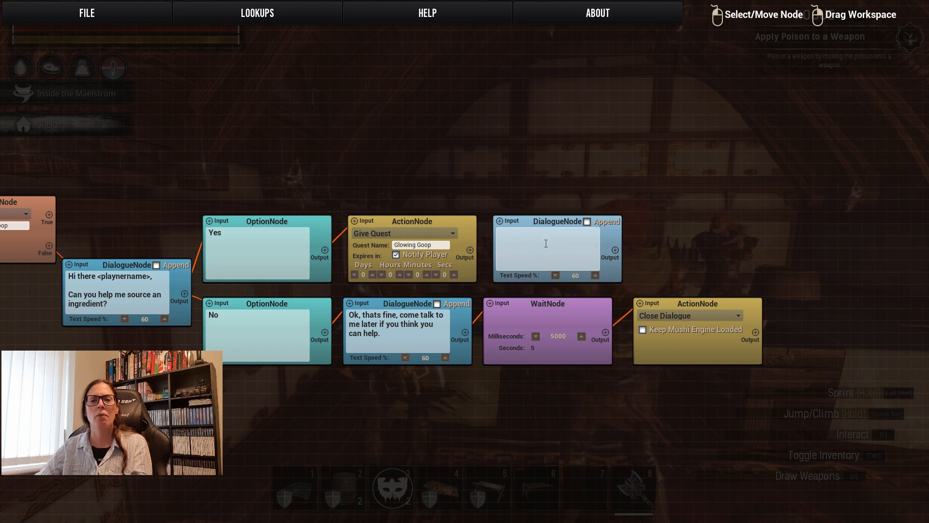
Enter "Thank You." in the new dialogue node and link the Give Quest action's output to its input.
{"action": "left_click", "coordinate": [545, 244]}
{"action": "type", "text": "Thank You."}
{"action": "left_click_drag", "start_coordinate": [471, 250], "coordinate": [498, 224]}
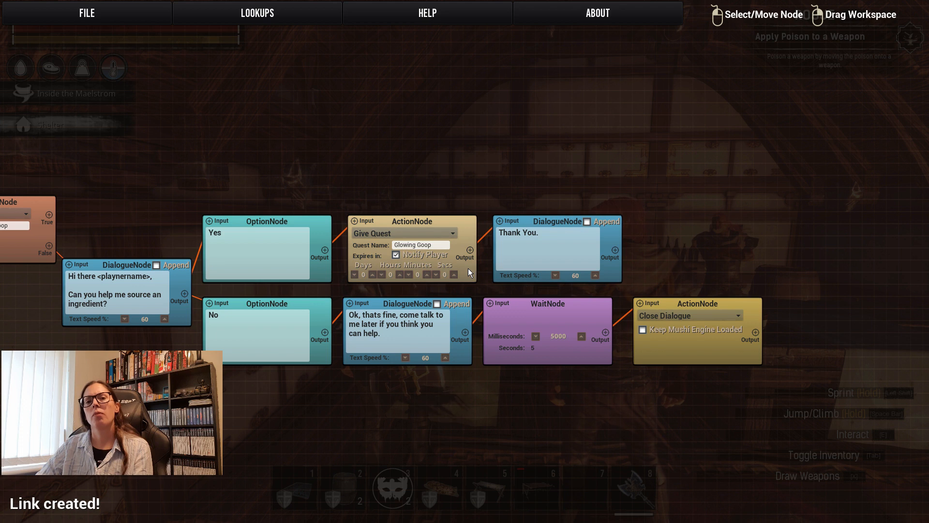
Add a dialogue node well above the Thank You node and link the Thank You node's output to its input.
{"action": "right_click", "coordinate": [537, 129]}
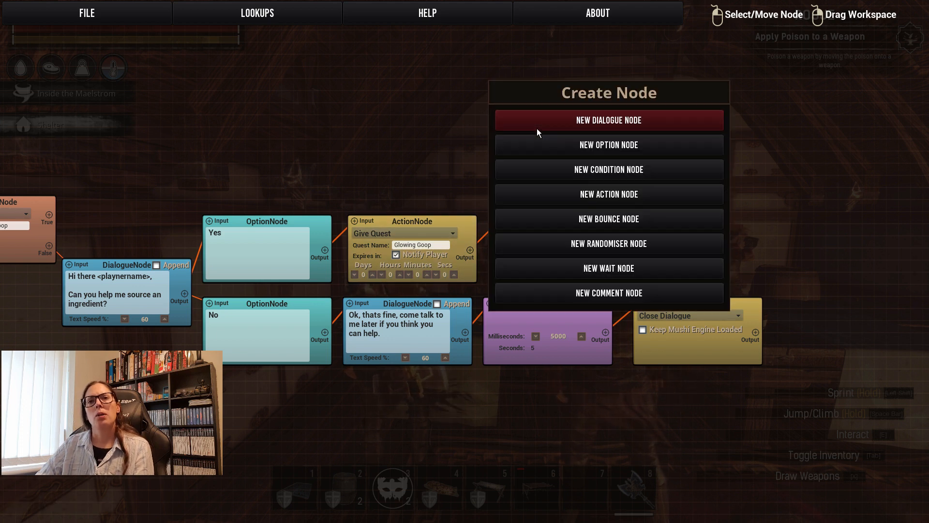
{"action": "left_click", "coordinate": [548, 123]}
{"action": "left_click_drag", "start_coordinate": [573, 132], "coordinate": [535, 67]}
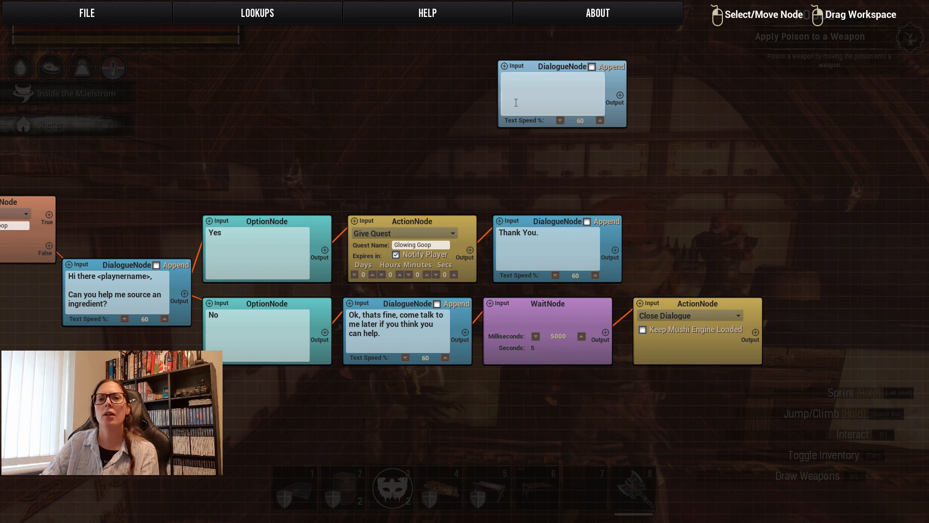
{"action": "left_click_drag", "start_coordinate": [614, 248], "coordinate": [504, 65]}
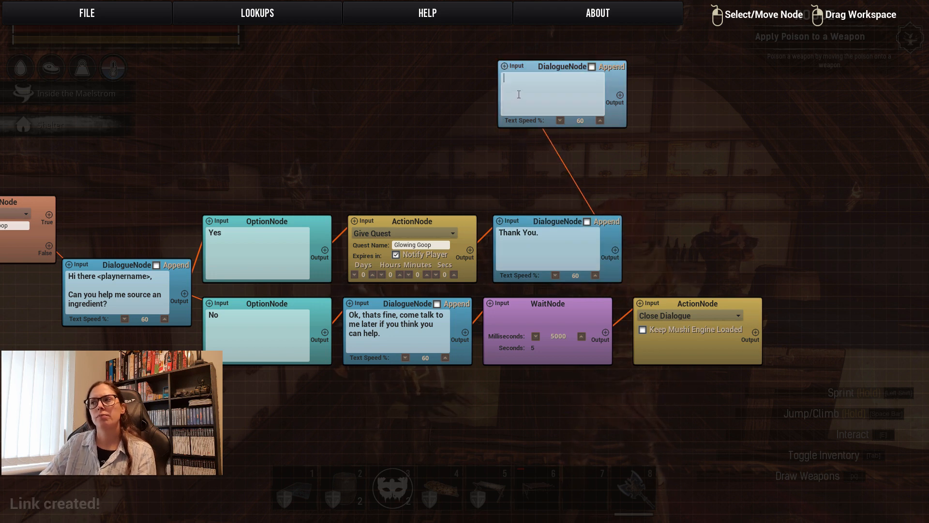
Write "Leavening Agent, is abundant in these parts, but im having a spot of bother sourcing glowing goop." in the upper dialogue node.
{"action": "type", "text": "Leavening Agent, is"}
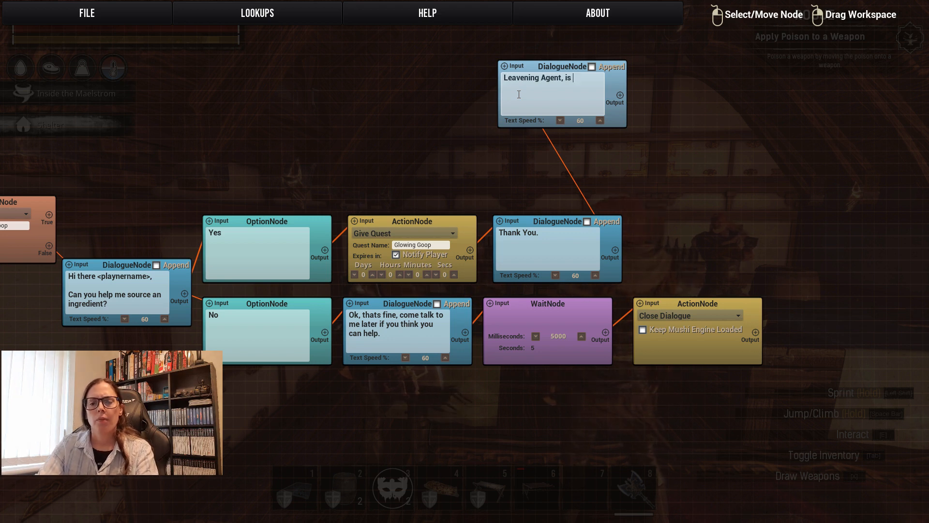
{"action": "type", "text": " abundant in these"}
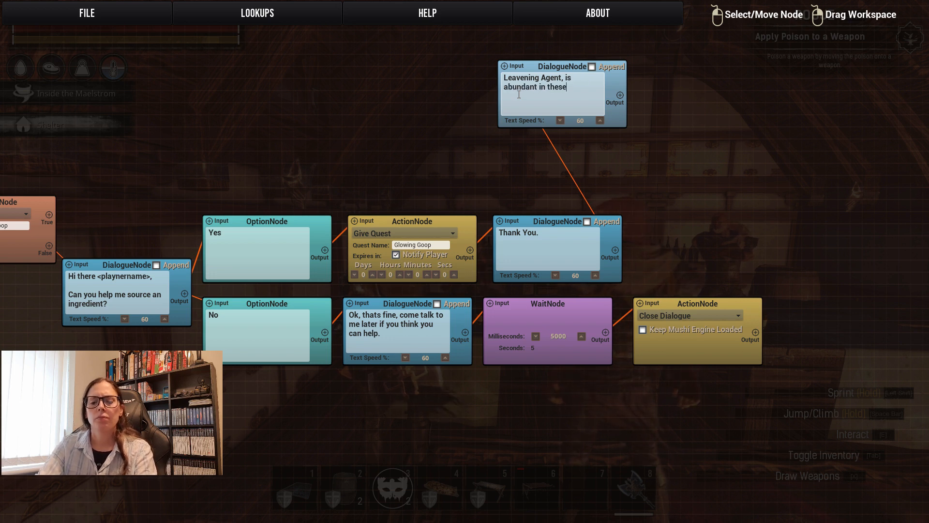
{"action": "type", "text": " parts, but im having a spot "}
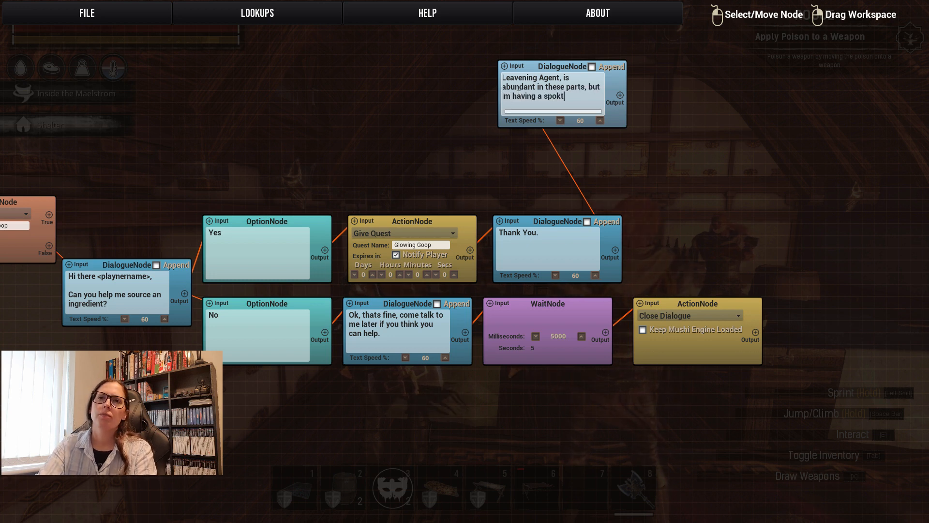
{"action": "type", "text": "of bother sourcing glowing goop."}
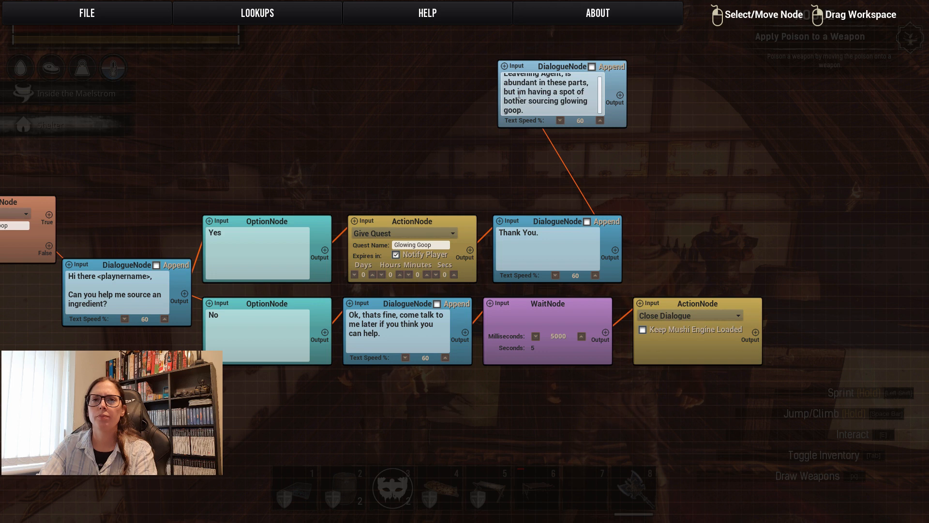
Add a second paragraph after a blank line: "if you can provide me with 15 glowing goop i can make you something nice.".
{"action": "key", "text": "Return"}
{"action": "key", "text": "Return"}
{"action": "type", "text": "if you "}
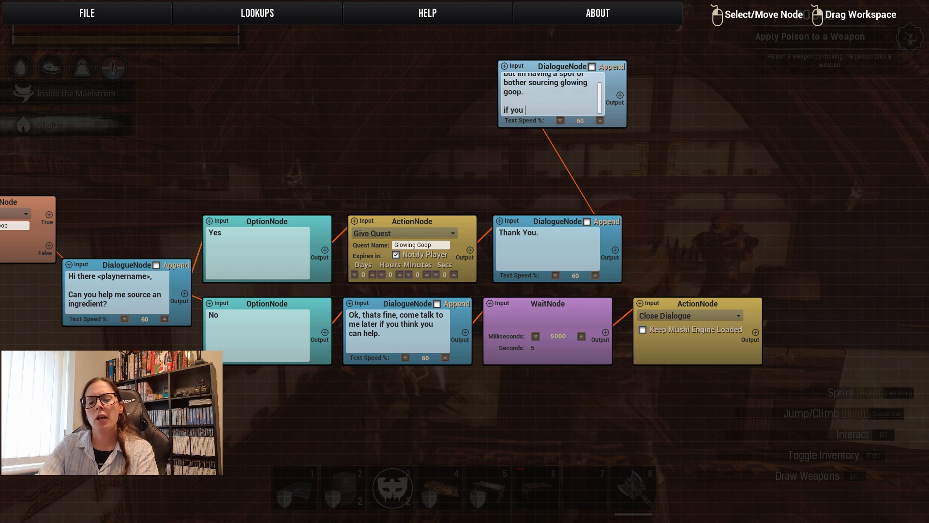
{"action": "type", "text": "can provide me with 15 glowing goop"}
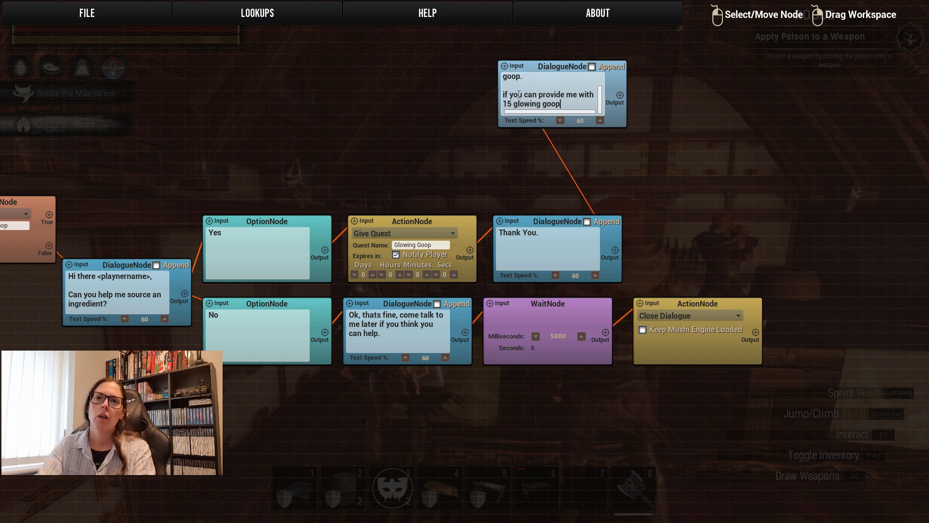
{"action": "type", "text": " i can make you something nice."}
Finish the dialogue text with a separate paragraph asking "do you have any you can provide?".
{"action": "key", "text": "Return"}
{"action": "key", "text": "Return"}
{"action": "type", "text": "do"}
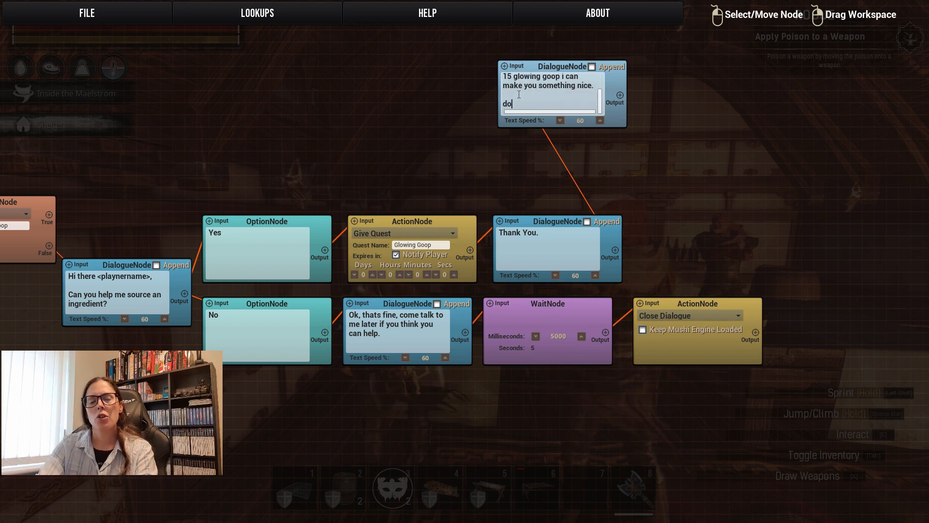
{"action": "type", "text": " you have any you can provide?"}
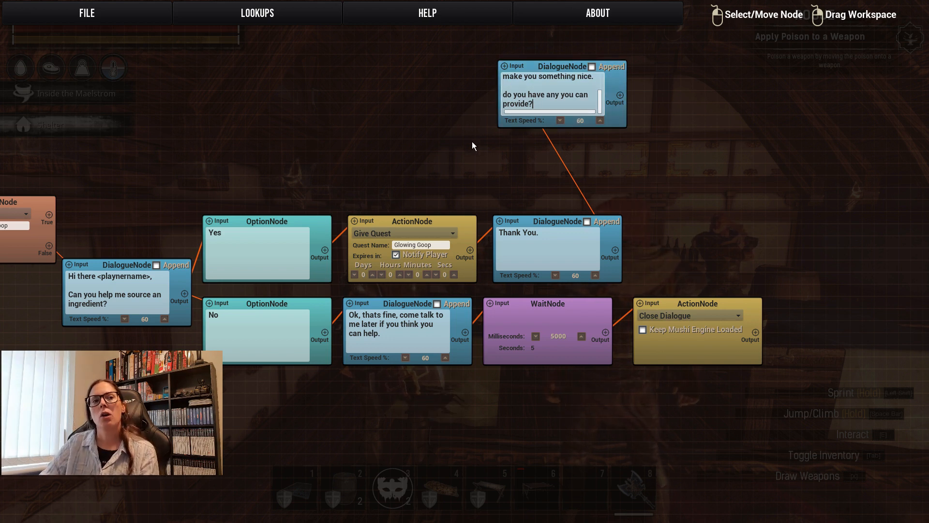
Add two bounce nodes, one above the greeting dialogue node and one directly left of the glowing goop request dialogue node.
{"action": "left_click_drag", "start_coordinate": [301, 135], "coordinate": [536, 138]}
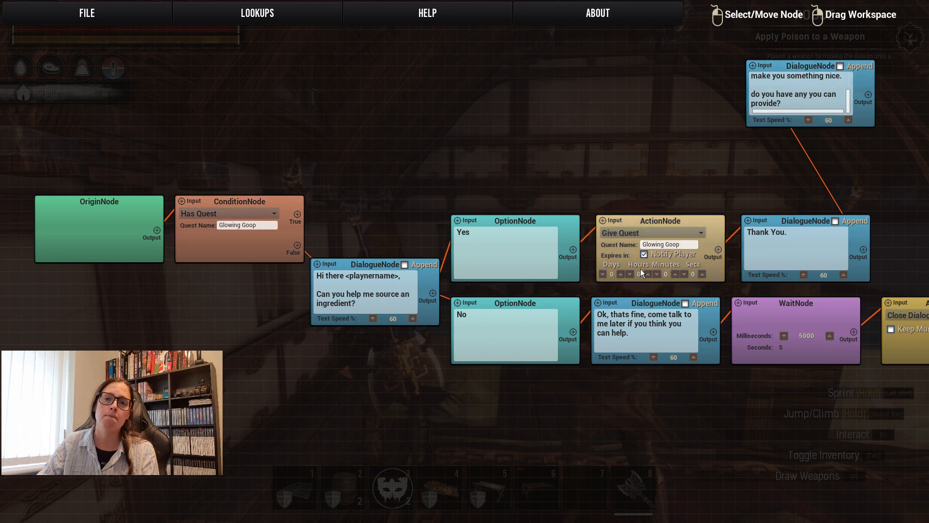
{"action": "right_click", "coordinate": [408, 114]}
{"action": "left_click", "coordinate": [433, 207]}
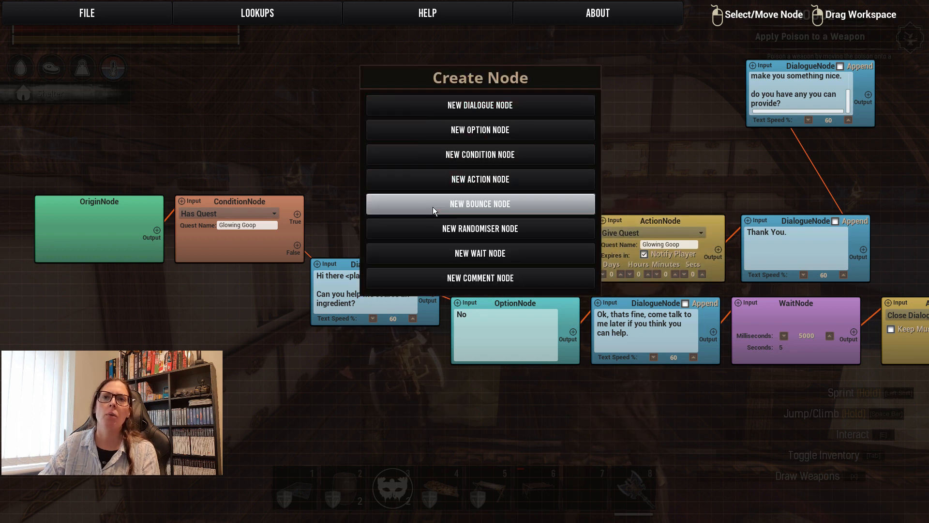
{"action": "right_click", "coordinate": [576, 148]}
{"action": "left_click", "coordinate": [614, 238]}
{"action": "left_click_drag", "start_coordinate": [479, 124], "coordinate": [376, 121]}
{"action": "left_click_drag", "start_coordinate": [611, 151], "coordinate": [635, 63]}
Set the bounce node beside the goop request dialogue to Land and link its output to that dialogue's input.
{"action": "left_click", "coordinate": [634, 80]}
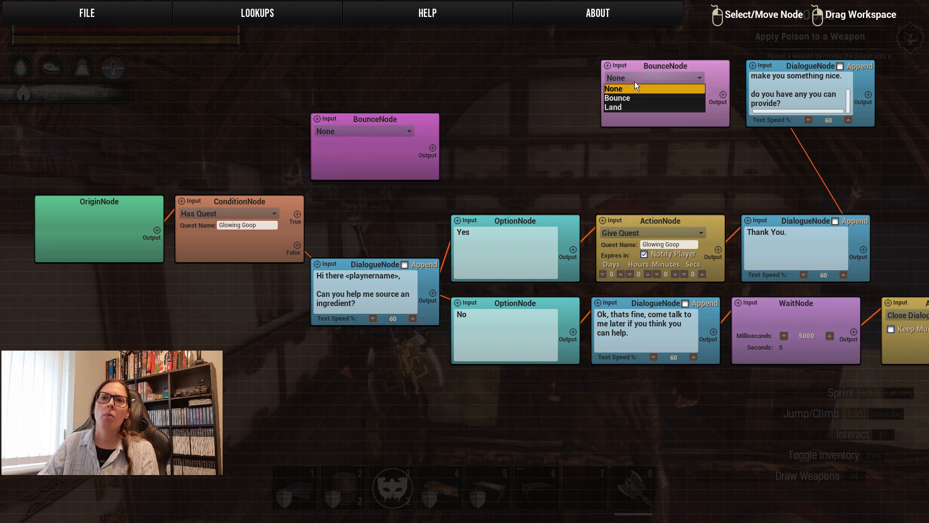
{"action": "left_click", "coordinate": [623, 106]}
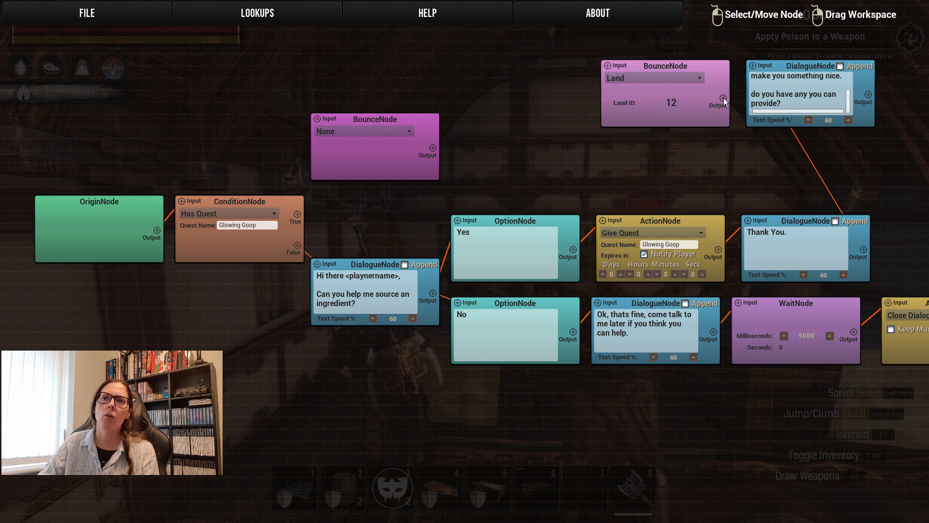
{"action": "left_click_drag", "start_coordinate": [723, 98], "coordinate": [751, 72]}
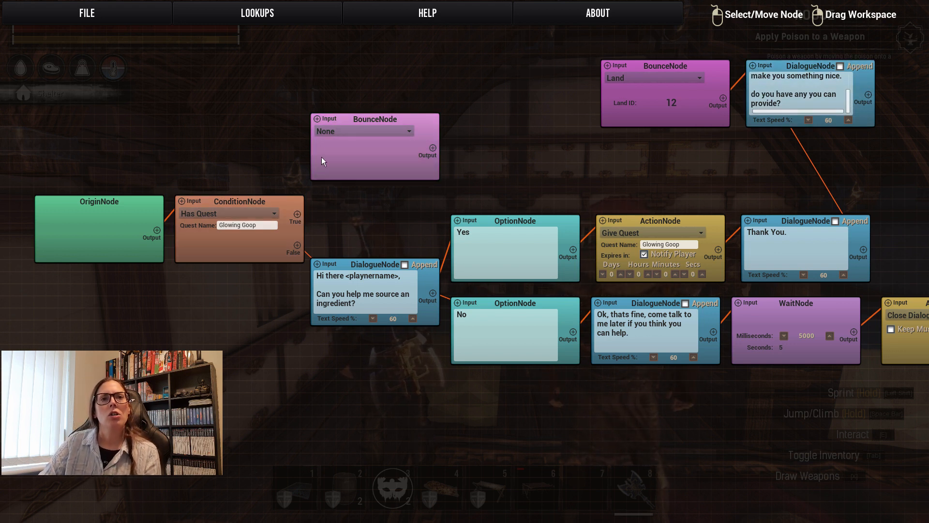
Set the bounce node above the greeting to Bounce with Bounce to ID 12 and link the condition's True output to it.
{"action": "left_click", "coordinate": [350, 134]}
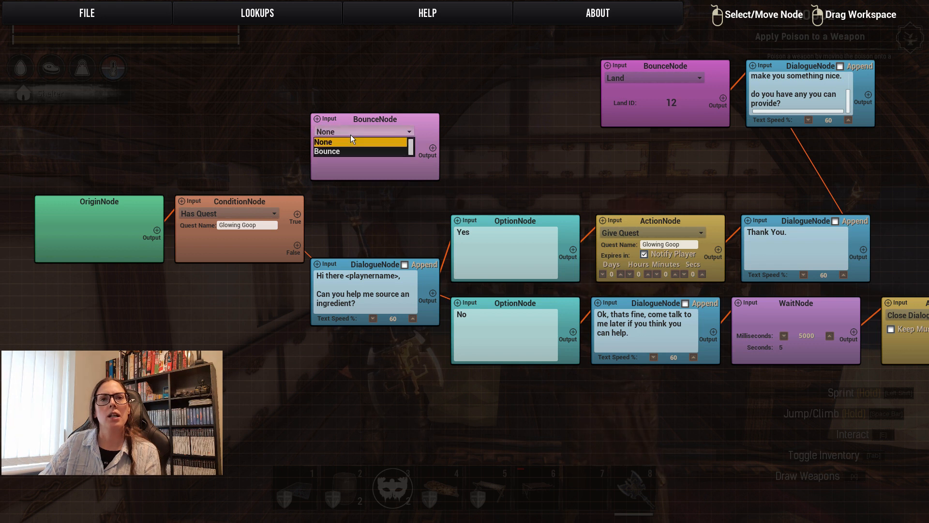
{"action": "left_click", "coordinate": [344, 152]}
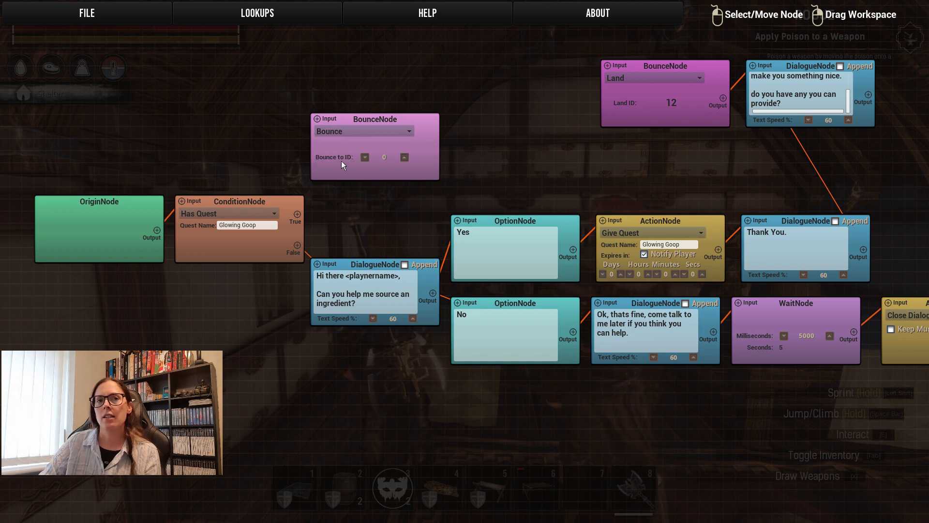
{"action": "left_click", "coordinate": [404, 157]}
{"action": "left_click", "coordinate": [404, 157]}
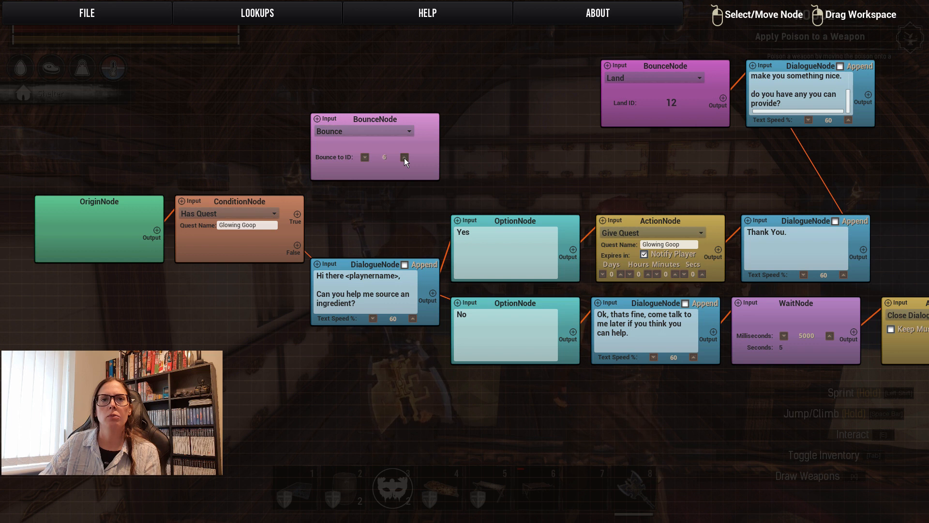
{"action": "double_click", "coordinate": [365, 157]}
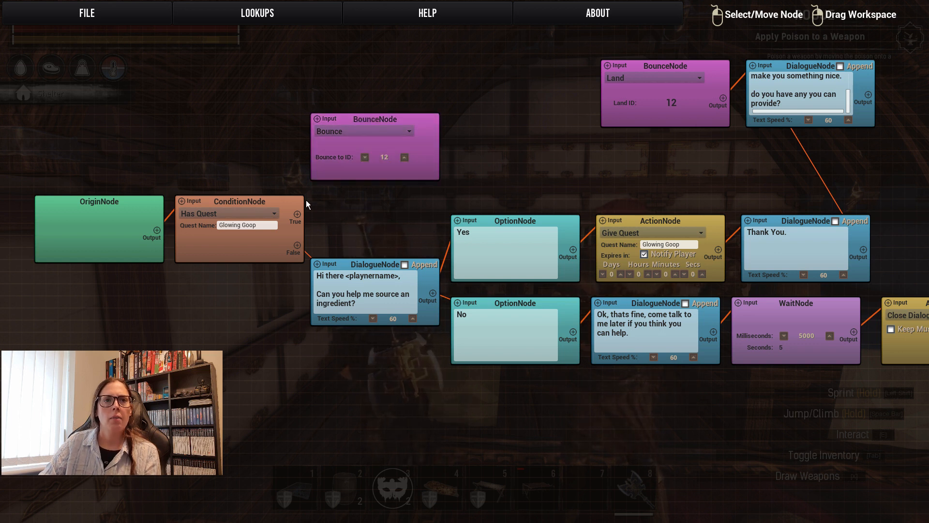
{"action": "left_click_drag", "start_coordinate": [297, 214], "coordinate": [316, 116]}
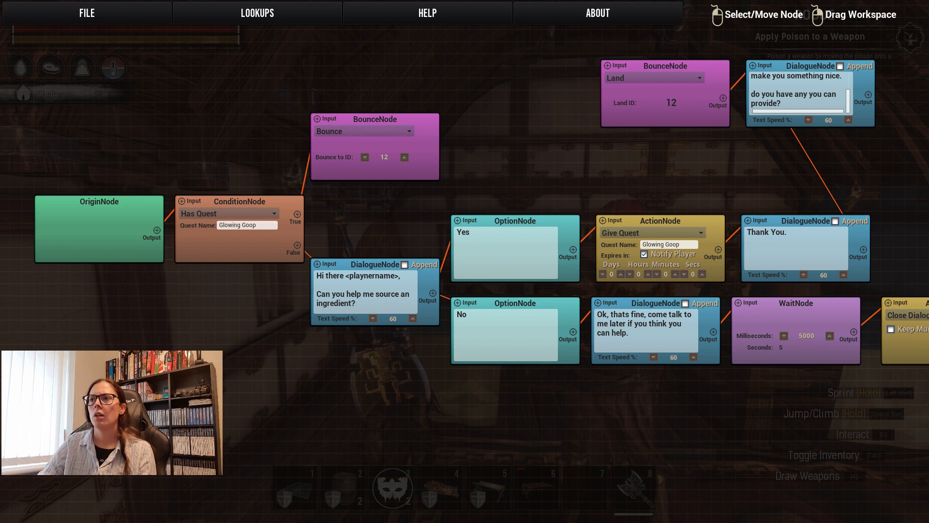
Add two option nodes stacked right of the goop request dialogue node and link the dialogue's output to both.
{"action": "left_click_drag", "start_coordinate": [805, 176], "coordinate": [356, 211]}
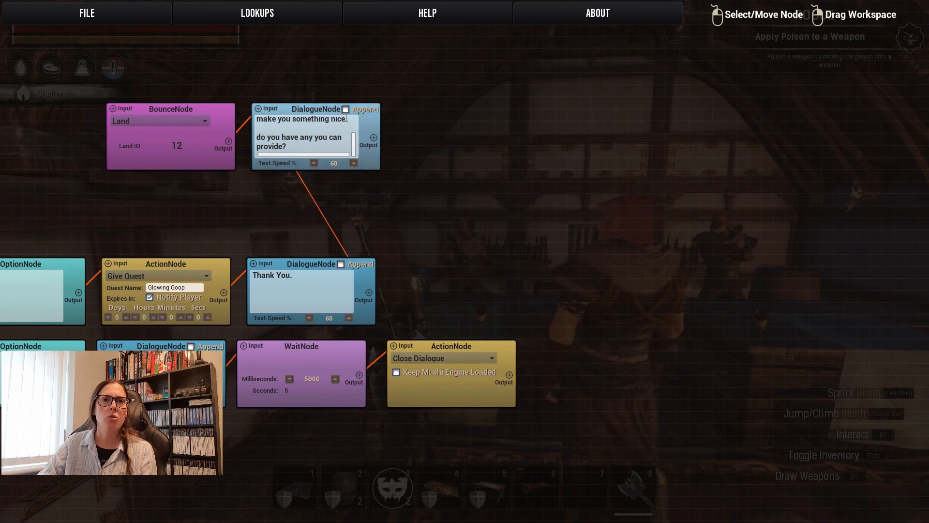
{"action": "left_click_drag", "start_coordinate": [353, 141], "coordinate": [351, 125]}
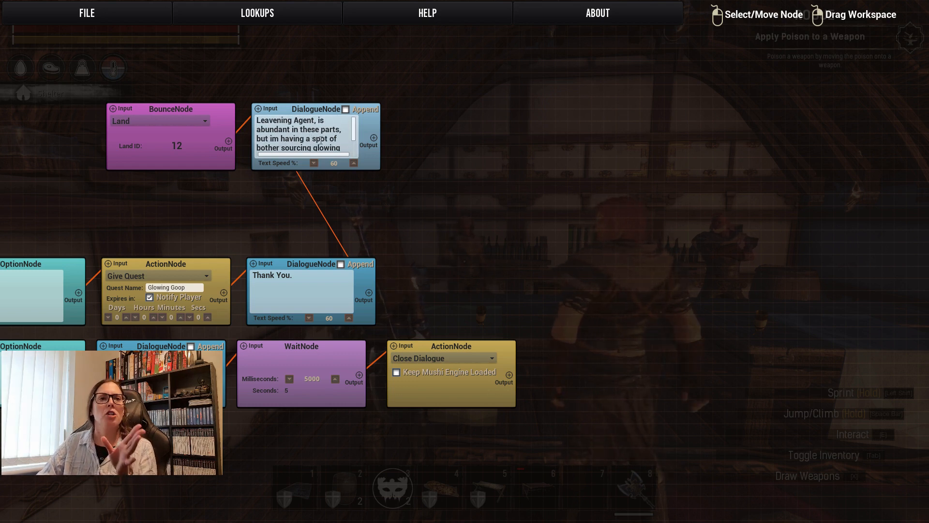
{"action": "scroll", "coordinate": [333, 142], "scroll_direction": "down", "scroll_amount": 3}
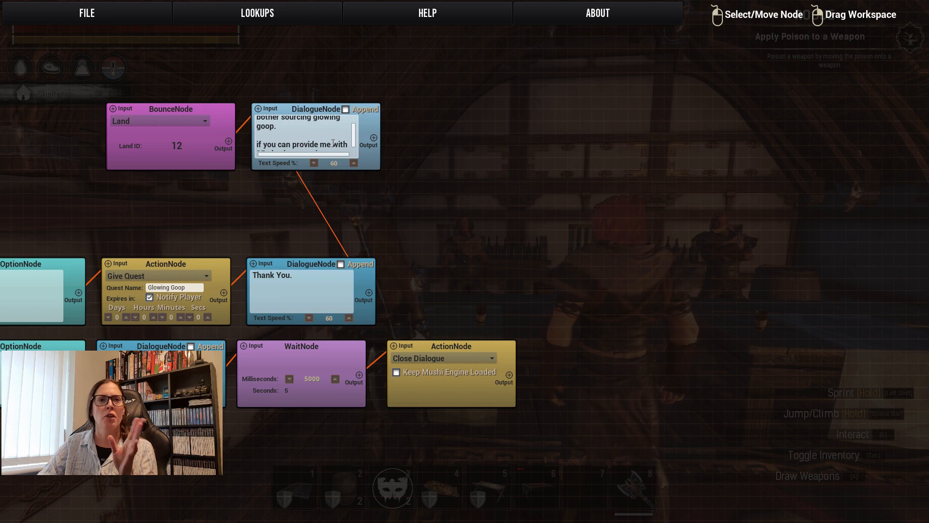
{"action": "scroll", "coordinate": [333, 142], "scroll_direction": "down", "scroll_amount": 2}
{"action": "scroll", "coordinate": [335, 145], "scroll_direction": "down", "scroll_amount": 2}
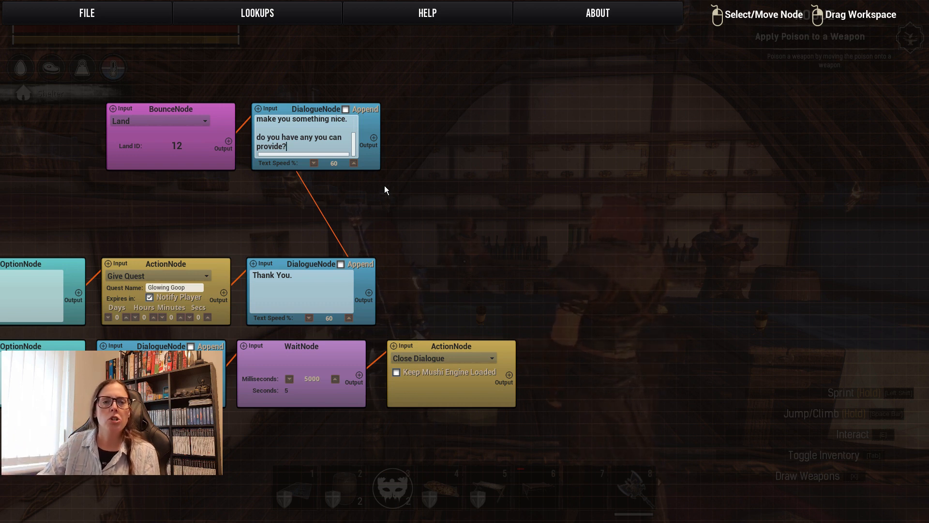
{"action": "right_click", "coordinate": [461, 130]}
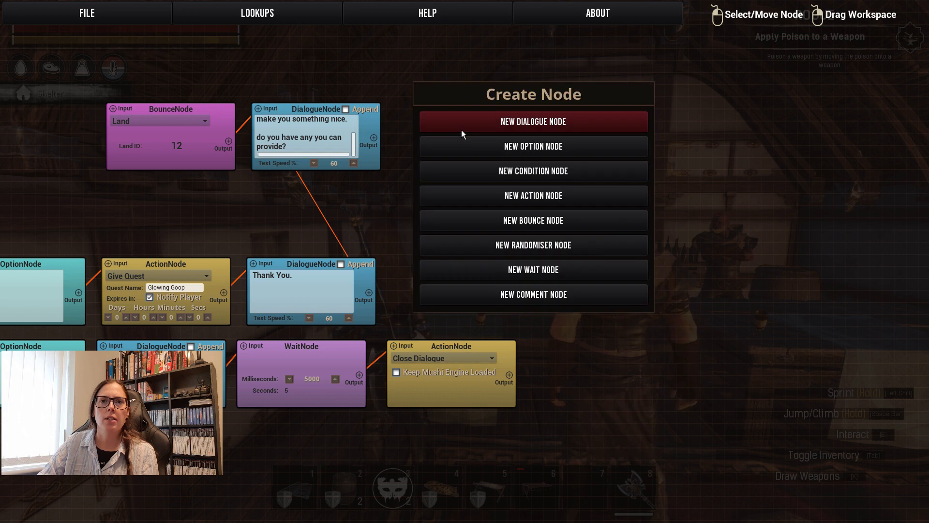
{"action": "left_click", "coordinate": [510, 149]}
{"action": "right_click", "coordinate": [501, 229]}
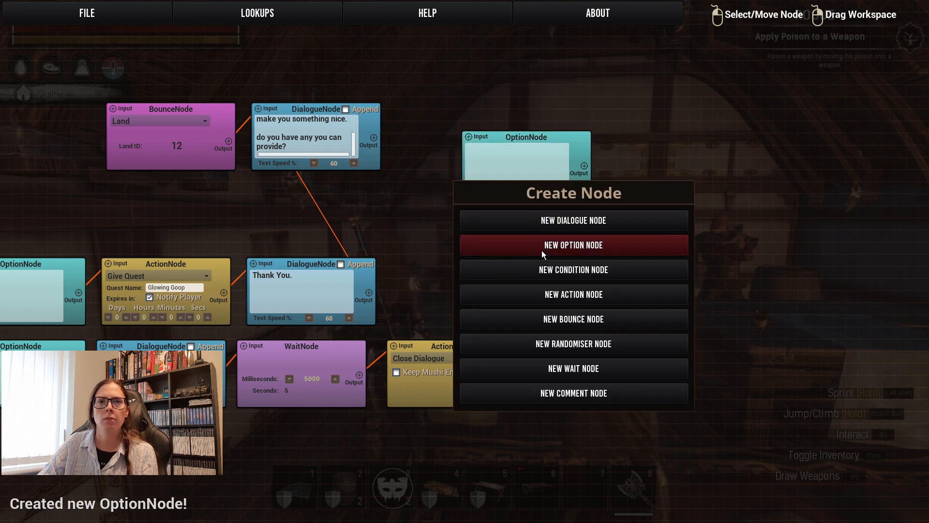
{"action": "left_click", "coordinate": [542, 245]}
{"action": "left_click_drag", "start_coordinate": [504, 138], "coordinate": [448, 70]}
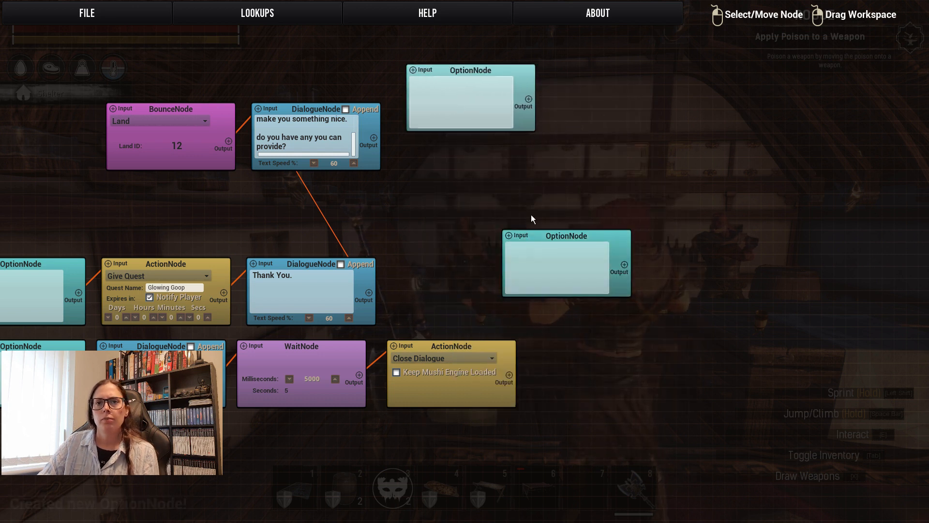
{"action": "left_click_drag", "start_coordinate": [552, 235], "coordinate": [455, 152]}
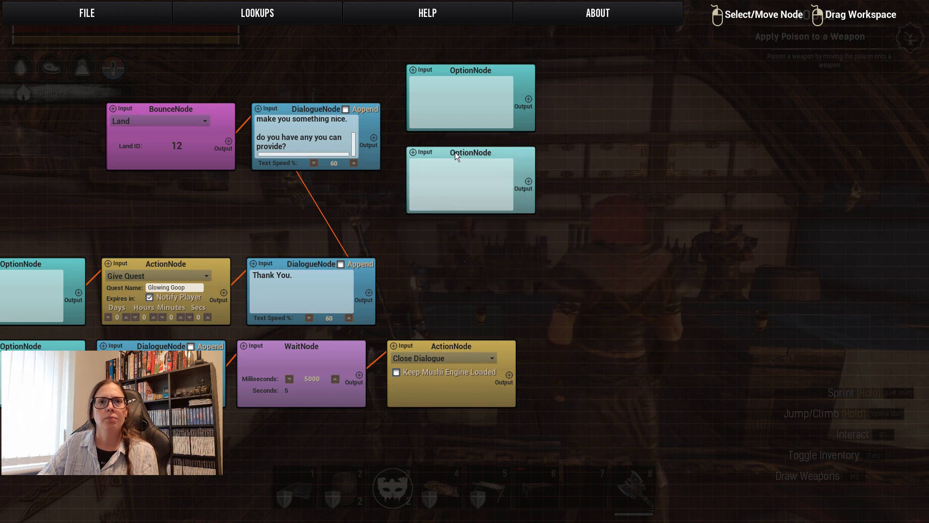
{"action": "left_click_drag", "start_coordinate": [374, 139], "coordinate": [413, 71]}
{"action": "left_click_drag", "start_coordinate": [374, 138], "coordinate": [414, 153]}
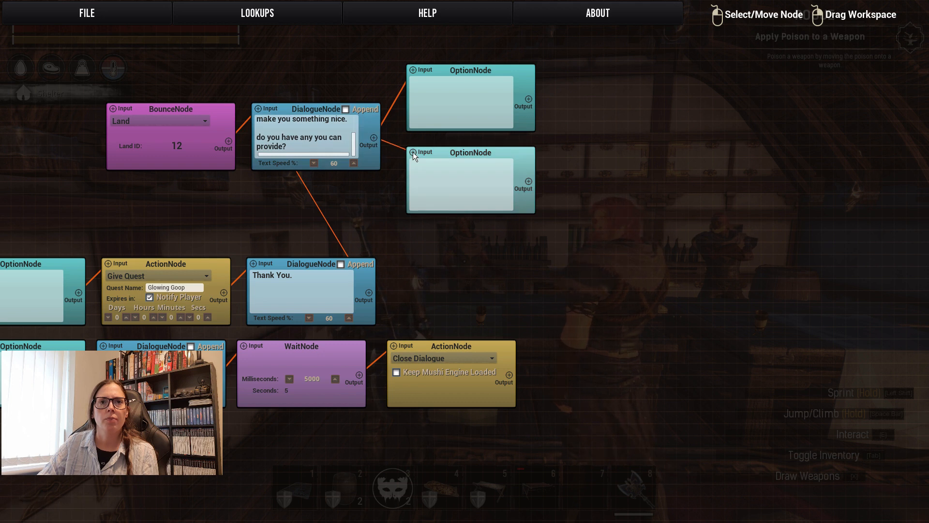
Fill the upper option node with "Yes, i have some." and, after a blank line, "(Give 15 glowing goop)".
{"action": "left_click", "coordinate": [420, 102]}
{"action": "type", "text": "T"}
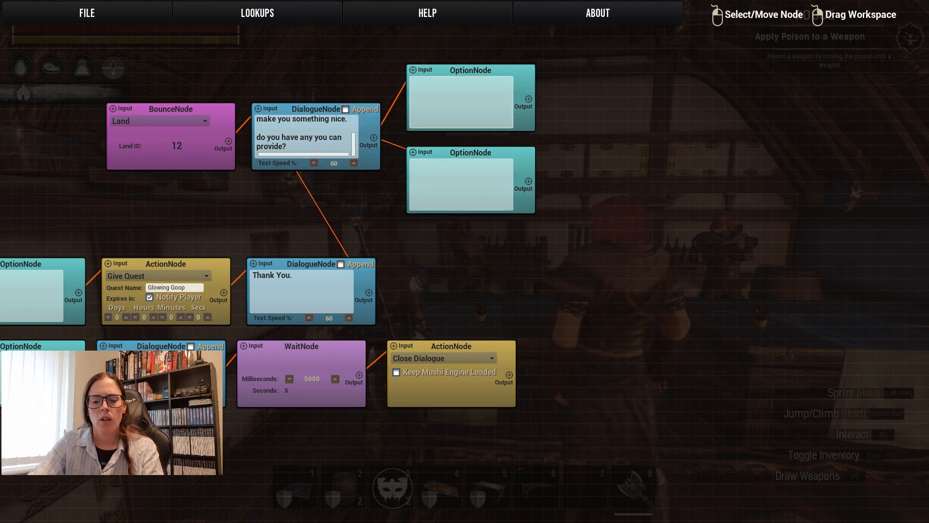
{"action": "type", "text": "Yes"}
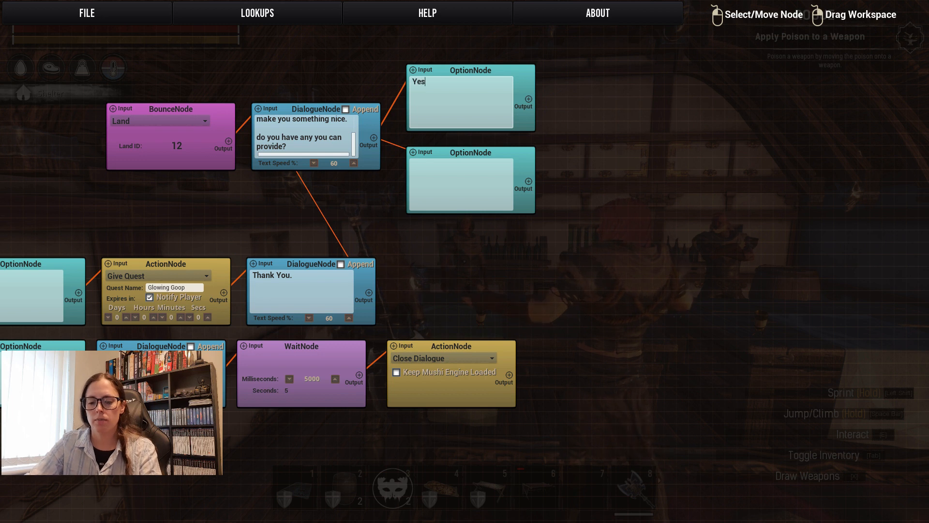
{"action": "type", "text": ", i have some."}
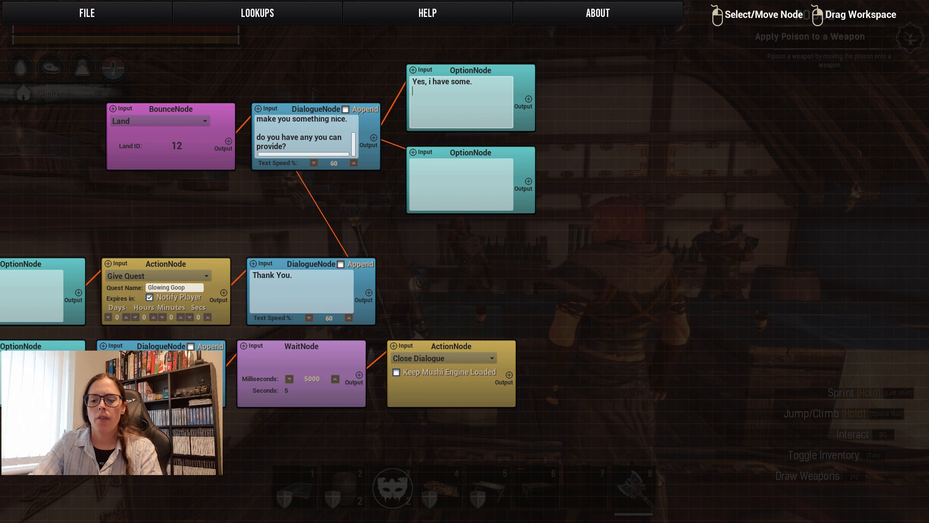
{"action": "type", "text": "ive 15 glowing goop"}
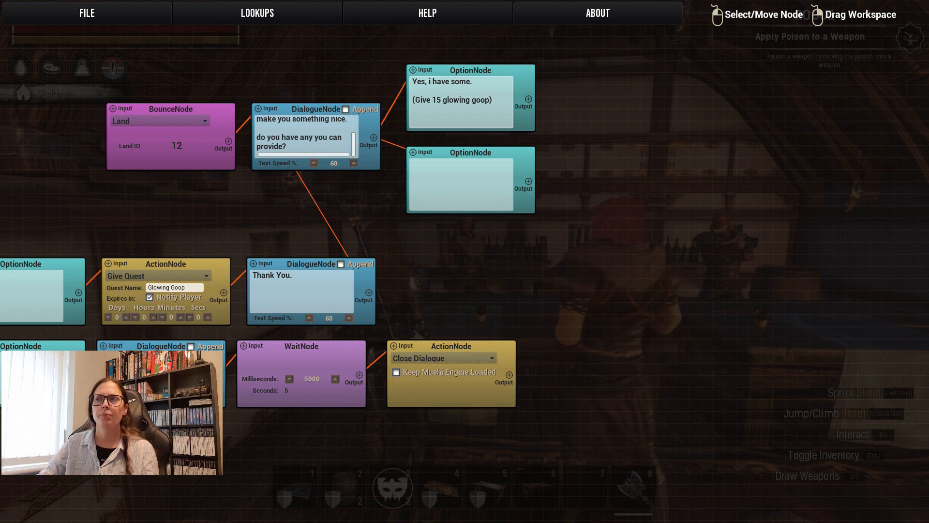
Fill the lower option node with "No, I havent got any at the moment.".
{"action": "left_click", "coordinate": [455, 183]}
{"action": "type", "text": "No, I"}
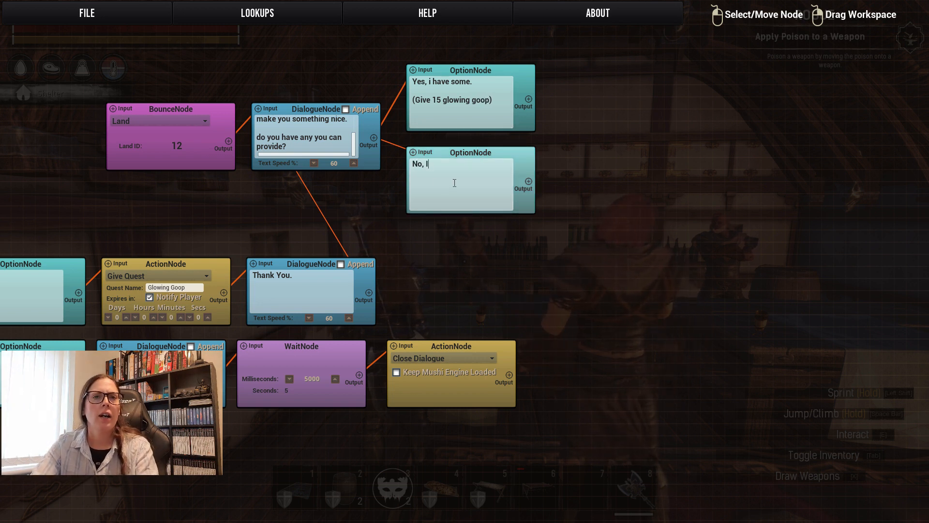
{"action": "type", "text": " havent got any at the moment."}
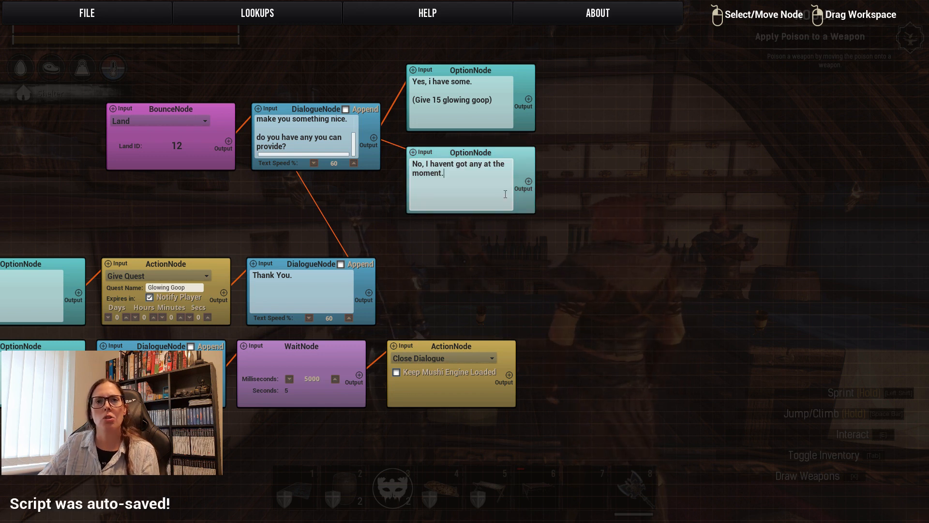
Add a dialogue node, a wait node and an action node, lined up in a row right of the "No, I havent got any" option.
{"action": "right_click", "coordinate": [614, 177]}
{"action": "left_click", "coordinate": [619, 174]}
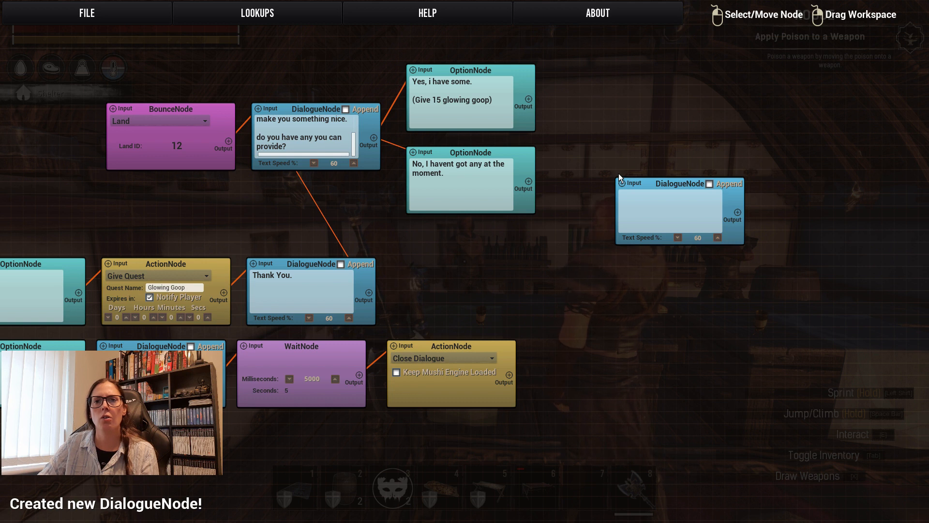
{"action": "right_click", "coordinate": [642, 298]}
{"action": "left_click", "coordinate": [652, 276]}
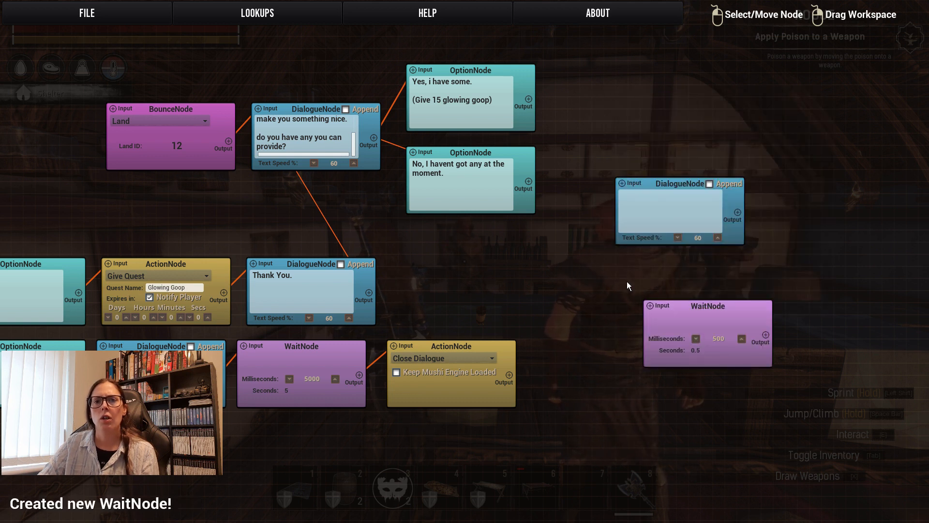
{"action": "right_click", "coordinate": [666, 395]}
{"action": "left_click", "coordinate": [692, 298]}
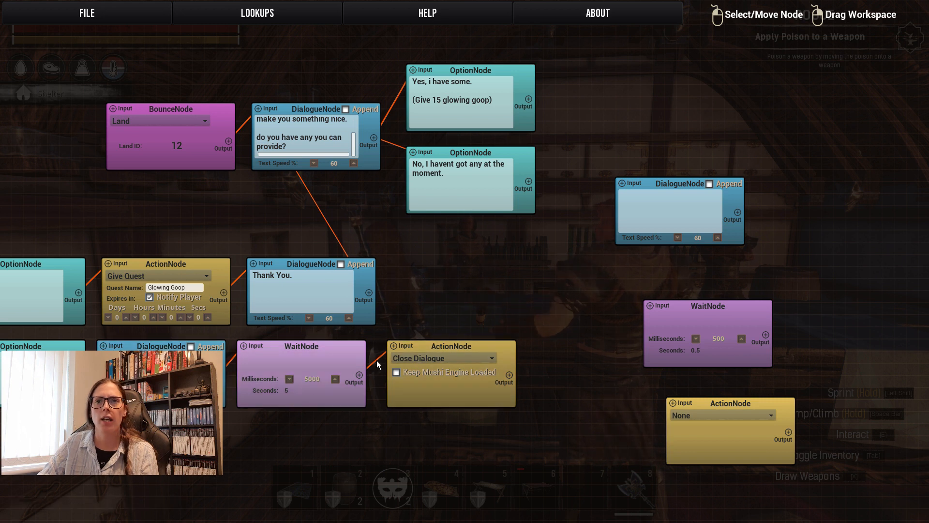
{"action": "left_click_drag", "start_coordinate": [653, 181], "coordinate": [588, 150]}
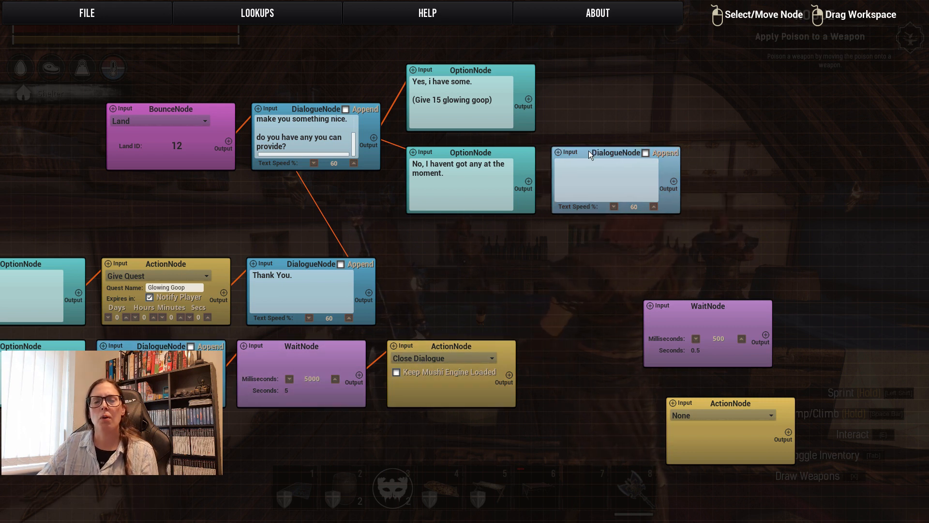
{"action": "left_click_drag", "start_coordinate": [674, 304], "coordinate": [727, 149]}
{"action": "left_click_drag", "start_coordinate": [727, 408], "coordinate": [887, 158]}
Link the "No, I havent got any" option to the new dialogue node, that to the wait node, and the wait node to the action node.
{"action": "left_click_drag", "start_coordinate": [671, 276], "coordinate": [428, 292]}
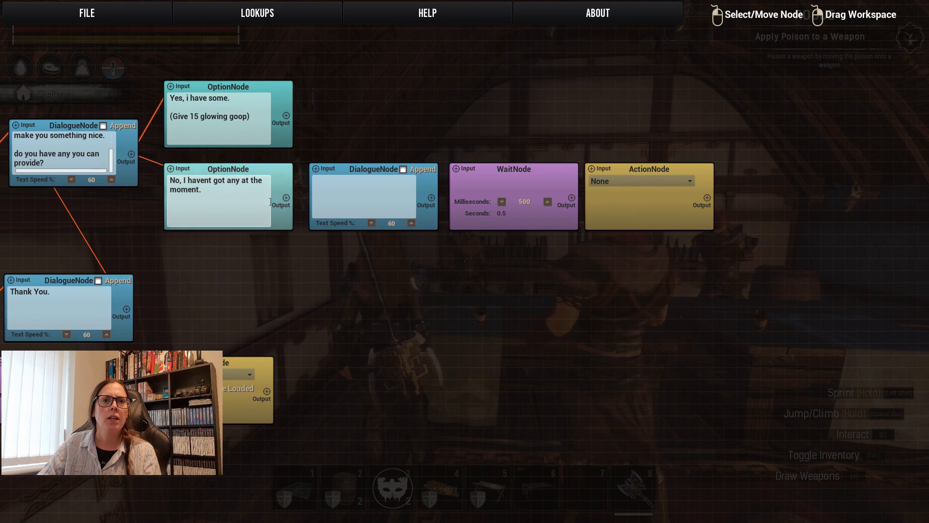
{"action": "left_click_drag", "start_coordinate": [286, 197], "coordinate": [315, 167]}
{"action": "left_click_drag", "start_coordinate": [432, 201], "coordinate": [456, 168]}
{"action": "left_click_drag", "start_coordinate": [571, 198], "coordinate": [592, 170]}
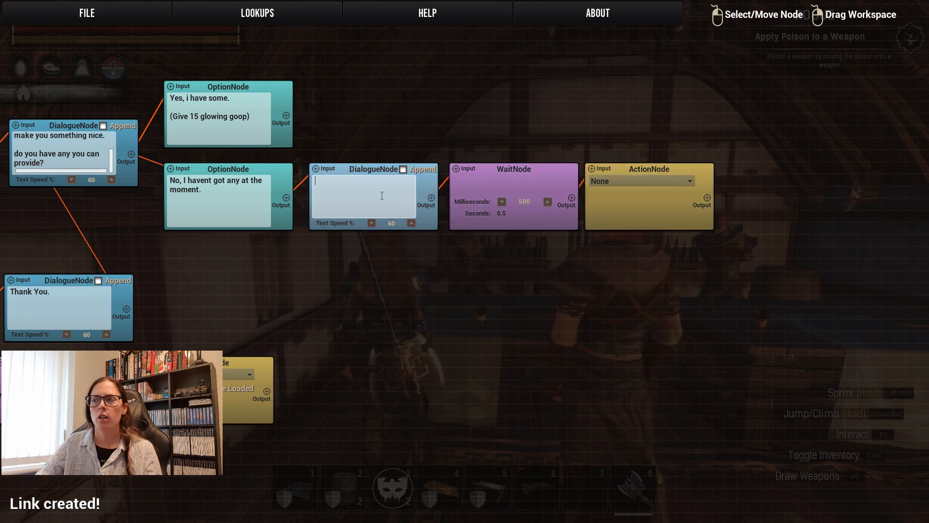
Write "Ok, thats fine, come talk to me later, when you have the glowing goop" in the dialogue node following the No option.
{"action": "type", "text": "Ok"}
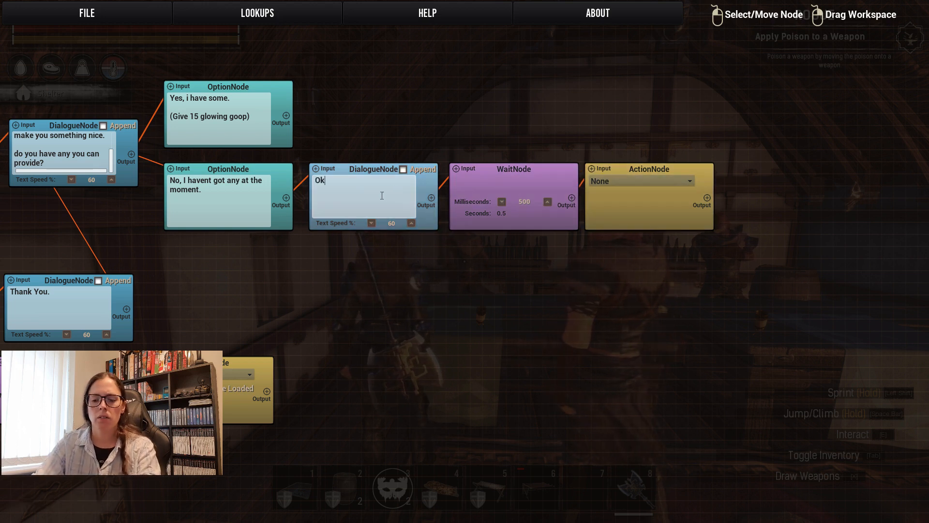
{"action": "type", "text": ", thats fine, "}
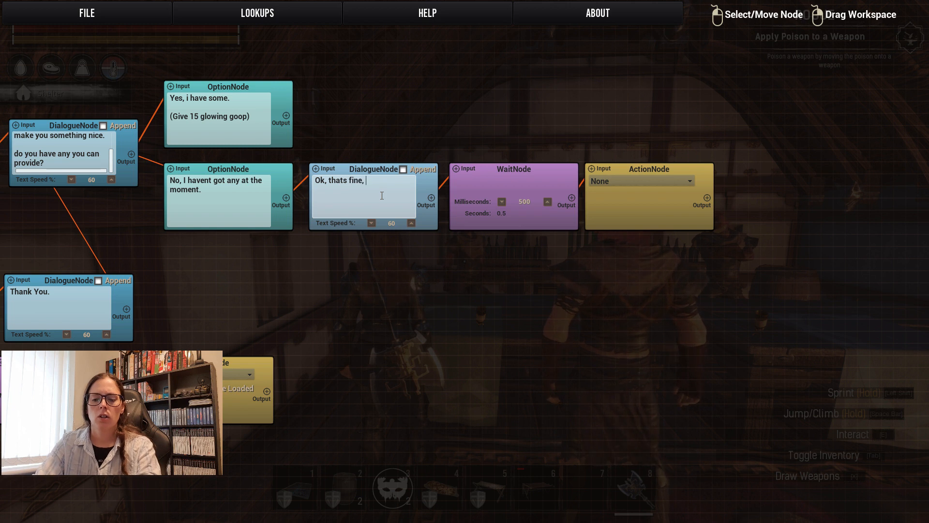
{"action": "type", "text": "come talk to me"}
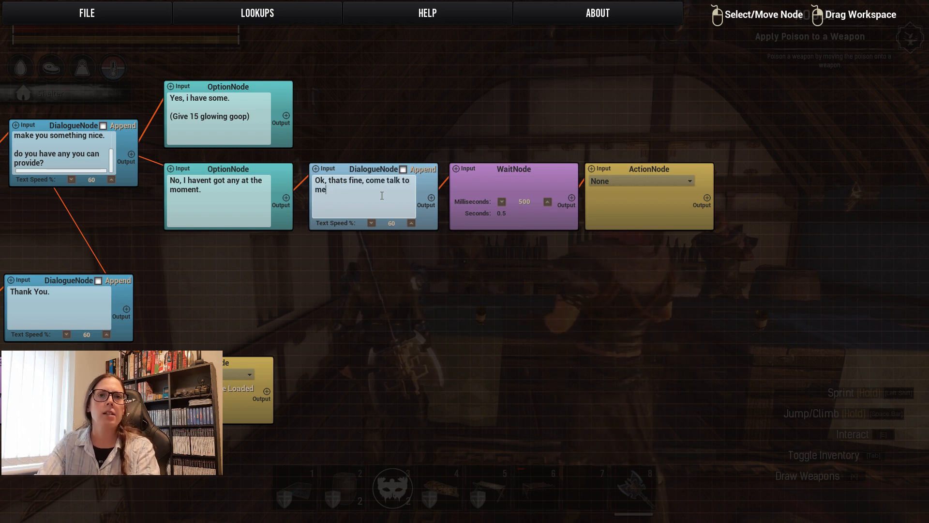
{"action": "type", "text": " later, "}
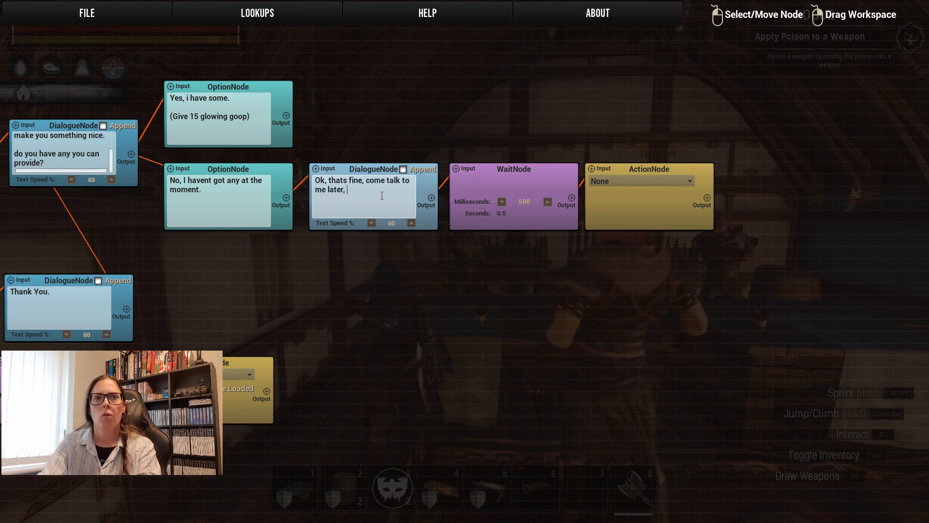
{"action": "type", "text": "when you have the "}
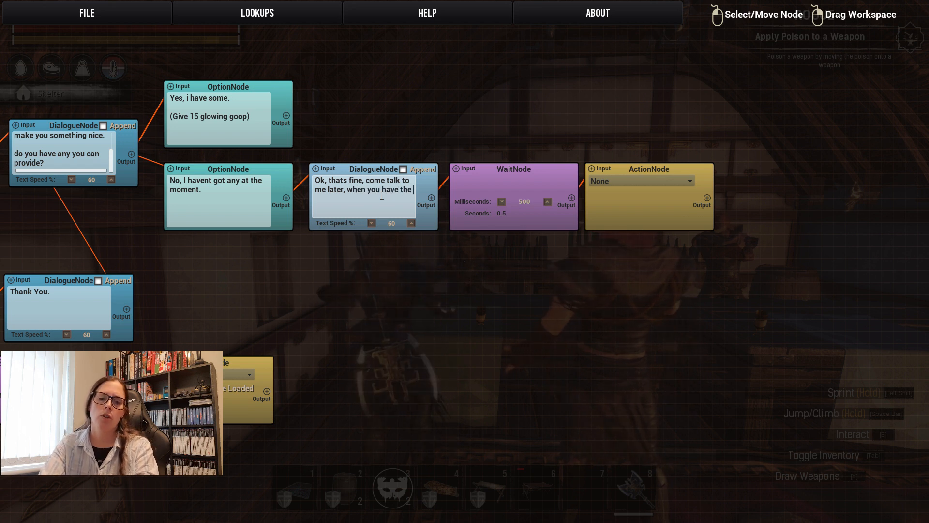
{"action": "type", "text": "glowing goop"}
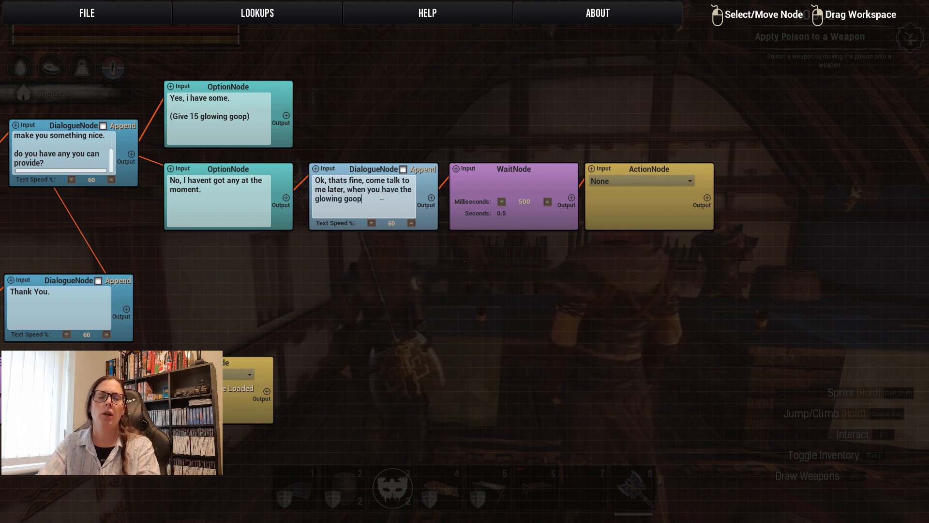
Set the new wait node to 5000 milliseconds and the action node after it to Close Dialogue.
{"action": "left_click", "coordinate": [548, 201]}
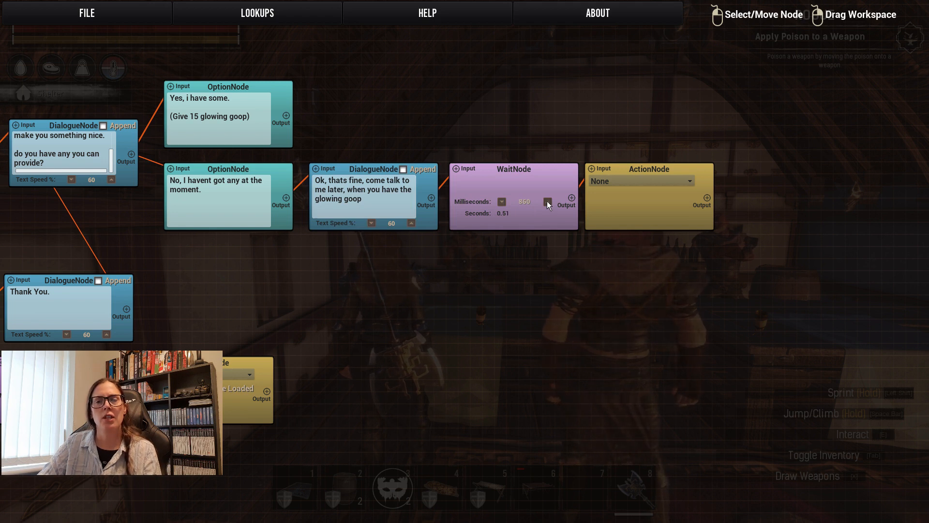
{"action": "left_click_drag", "start_coordinate": [547, 202], "coordinate": [547, 202]}
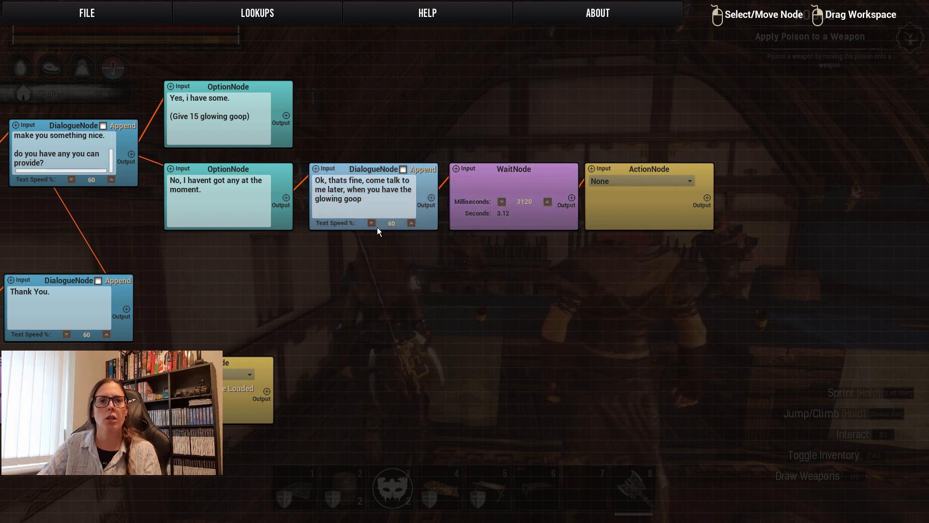
{"action": "left_click", "coordinate": [547, 202]}
{"action": "left_click_drag", "start_coordinate": [546, 202], "coordinate": [546, 202]}
{"action": "left_click", "coordinate": [500, 201]}
{"action": "left_click", "coordinate": [501, 201]}
{"action": "left_click", "coordinate": [501, 201]}
{"action": "left_click", "coordinate": [500, 201]}
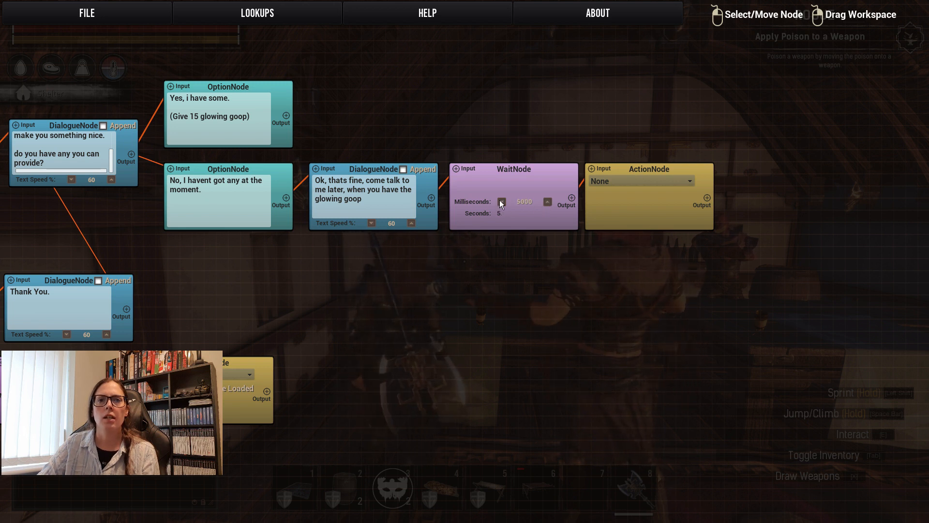
{"action": "left_click", "coordinate": [622, 181]}
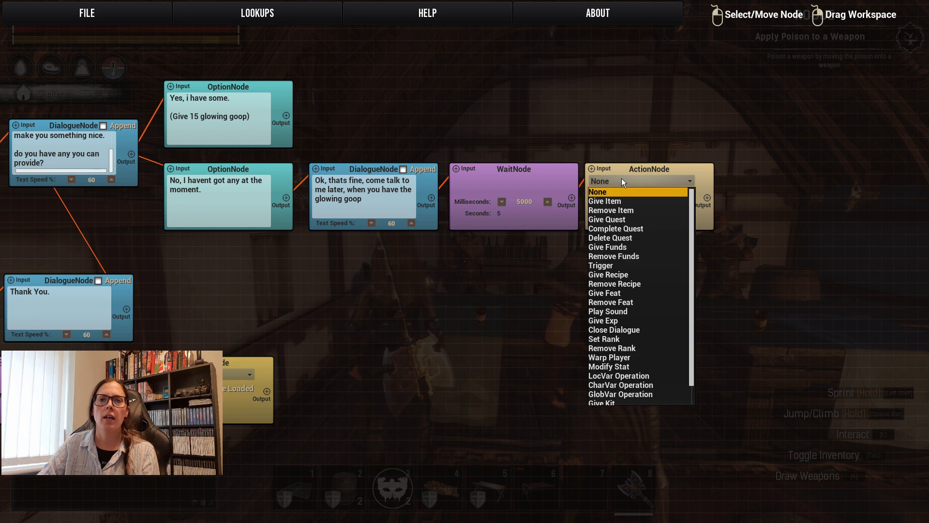
{"action": "left_click", "coordinate": [626, 330]}
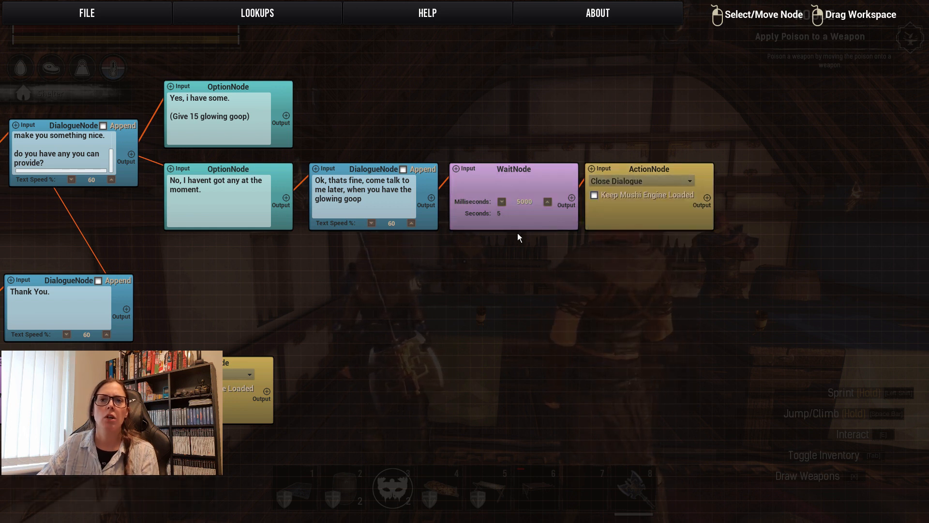
{"action": "left_click_drag", "start_coordinate": [239, 262], "coordinate": [927, 222]}
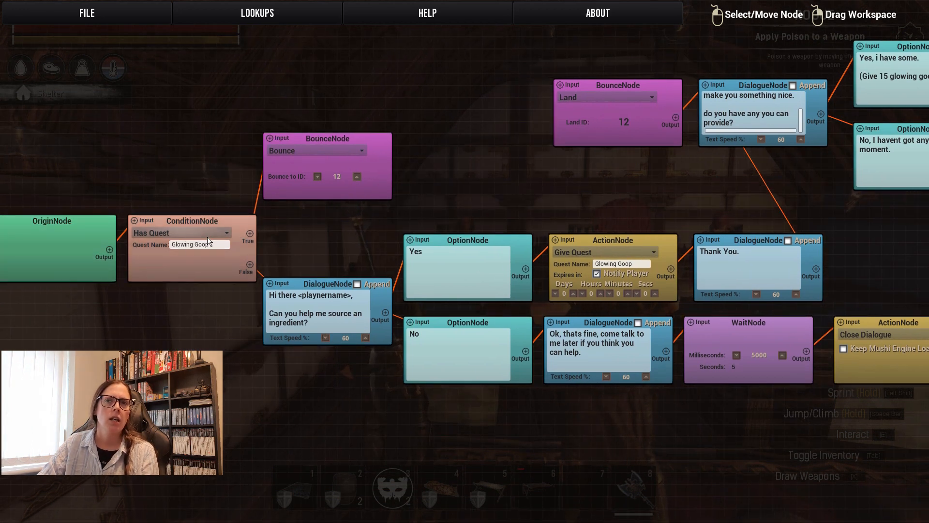
{"action": "left_click_drag", "start_coordinate": [873, 243], "coordinate": [223, 387]}
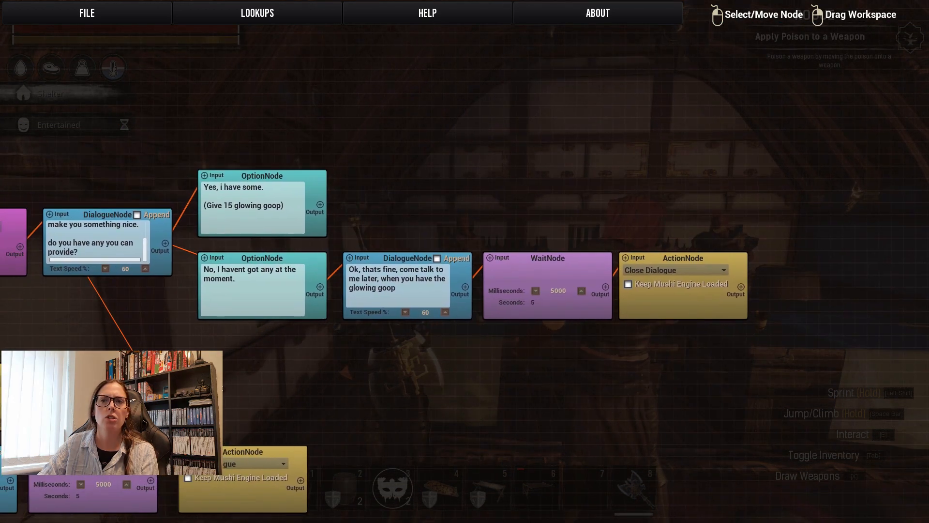
{"action": "left_click_drag", "start_coordinate": [326, 343], "coordinate": [345, 378]}
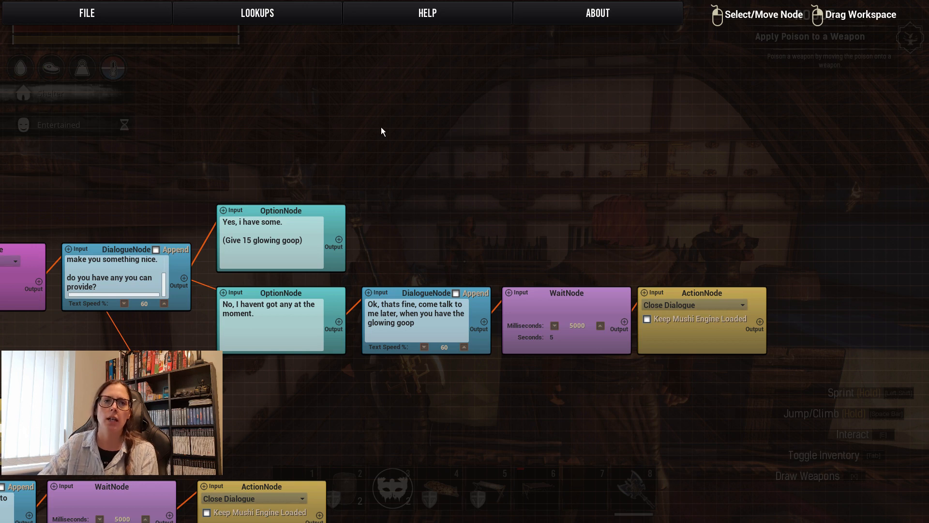
{"action": "right_click", "coordinate": [402, 231]}
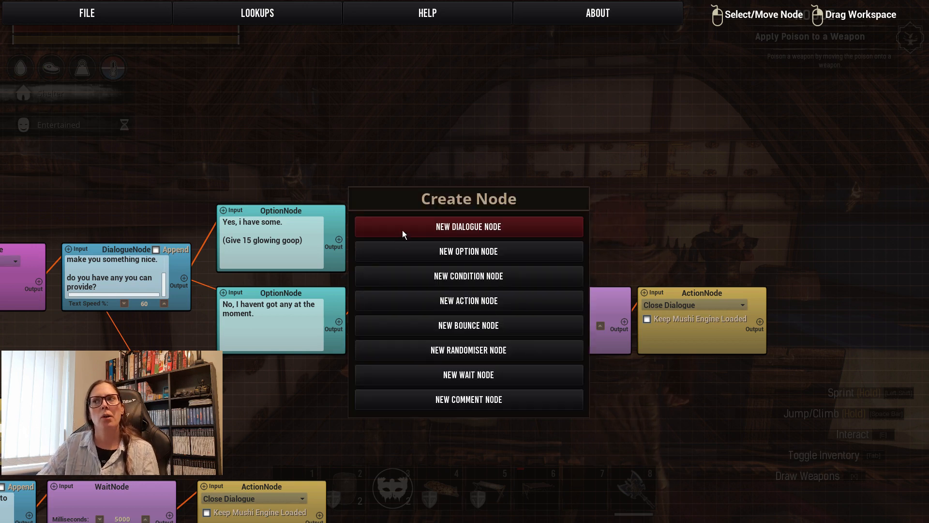
{"action": "left_click", "coordinate": [421, 234]}
{"action": "left_click_drag", "start_coordinate": [449, 239], "coordinate": [413, 207]}
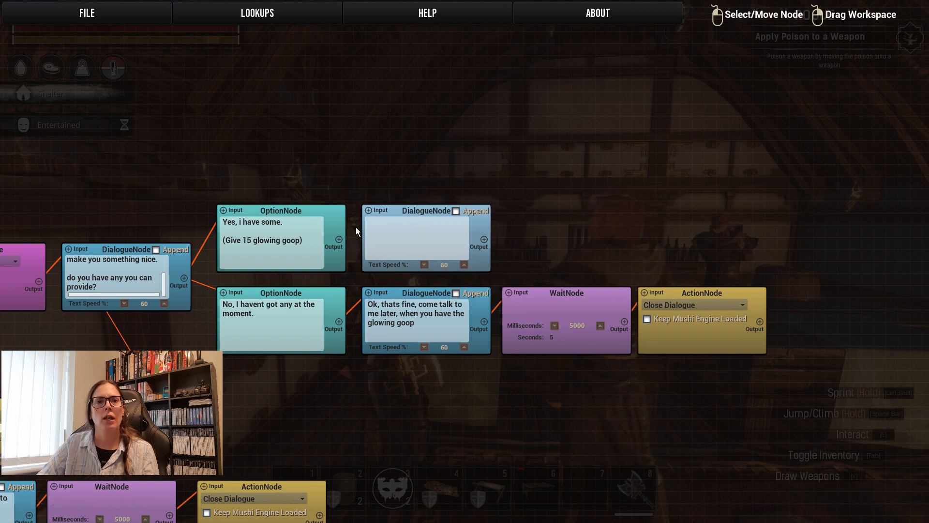
{"action": "left_click_drag", "start_coordinate": [339, 239], "coordinate": [368, 211]}
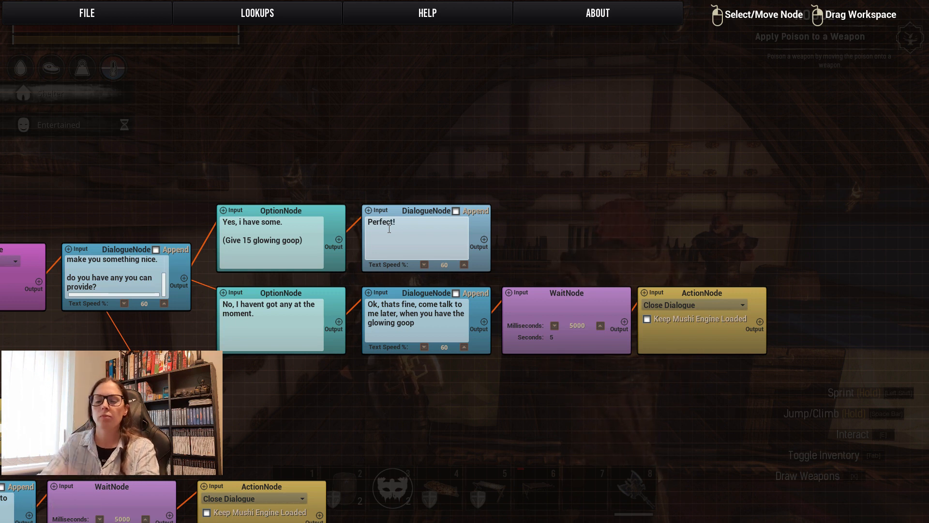
{"action": "type", "text": "hank"}
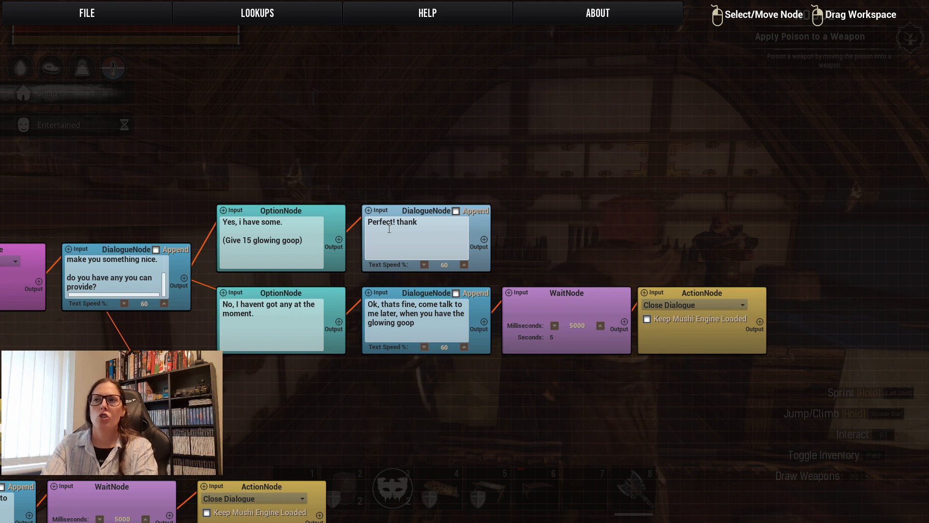
{"action": "key", "text": "BackSpace"}
{"action": "key", "text": "BackSpace"}
{"action": "key", "text": "BackSpace"}
{"action": "key", "text": "BackSpace"}
{"action": "key", "text": "BackSpace"}
{"action": "key", "text": "BackSpace"}
{"action": "key", "text": "BackSpace"}
{"action": "key", "text": "BackSpace"}
{"action": "key", "text": "BackSpace"}
{"action": "key", "text": "BackSpace"}
{"action": "key", "text": "BackSpace"}
{"action": "key", "text": "BackSpace"}
{"action": "key", "text": "BackSpace"}
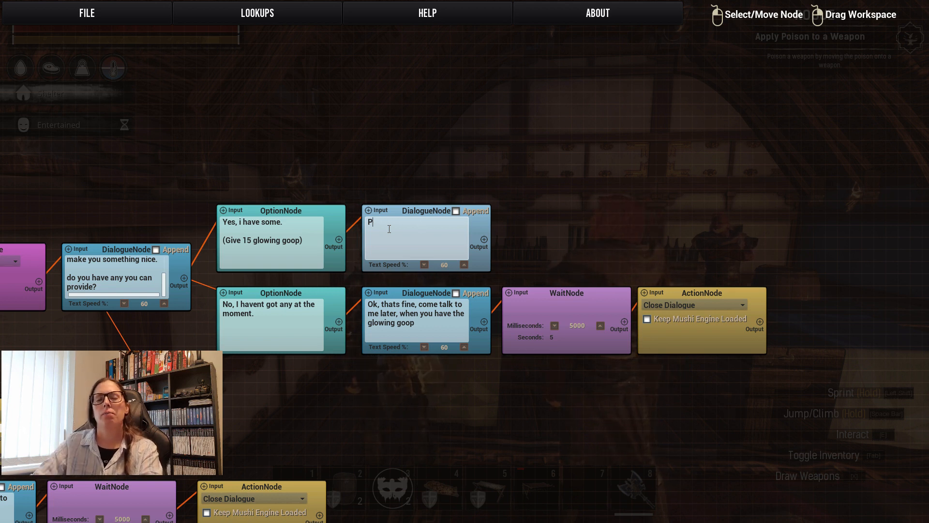
{"action": "right_click", "coordinate": [429, 209]}
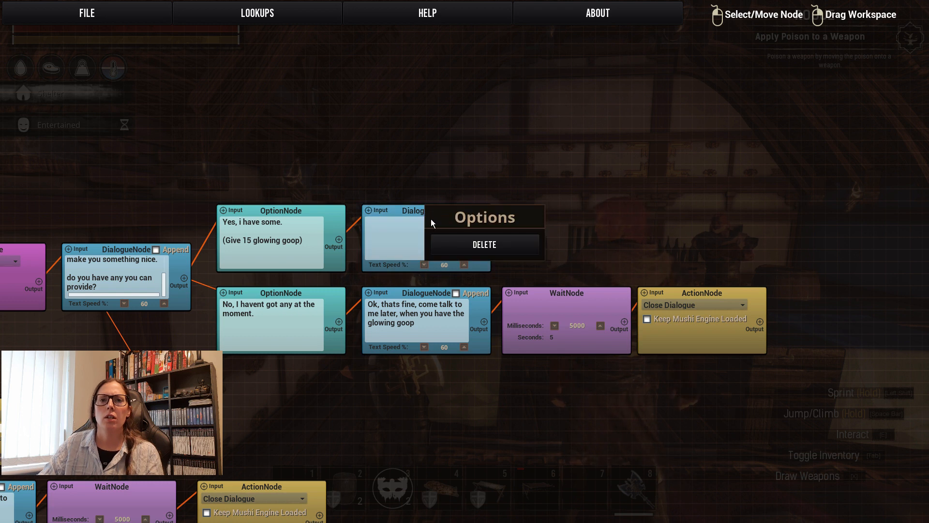
{"action": "left_click", "coordinate": [462, 245]}
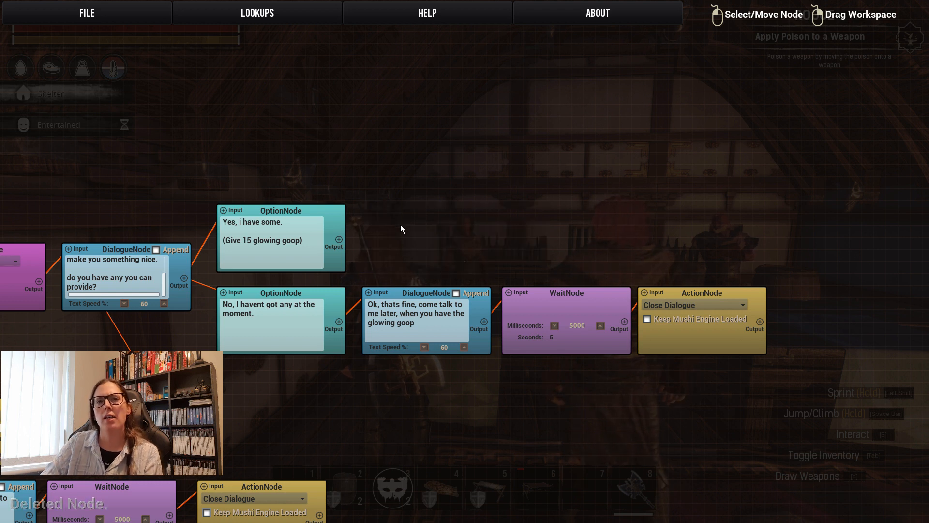
Add a condition node and place it to the upper right of the "Yes, i have some." option node.
{"action": "right_click", "coordinate": [400, 224]}
{"action": "left_click", "coordinate": [445, 266]}
{"action": "left_click_drag", "start_coordinate": [448, 229], "coordinate": [406, 206]}
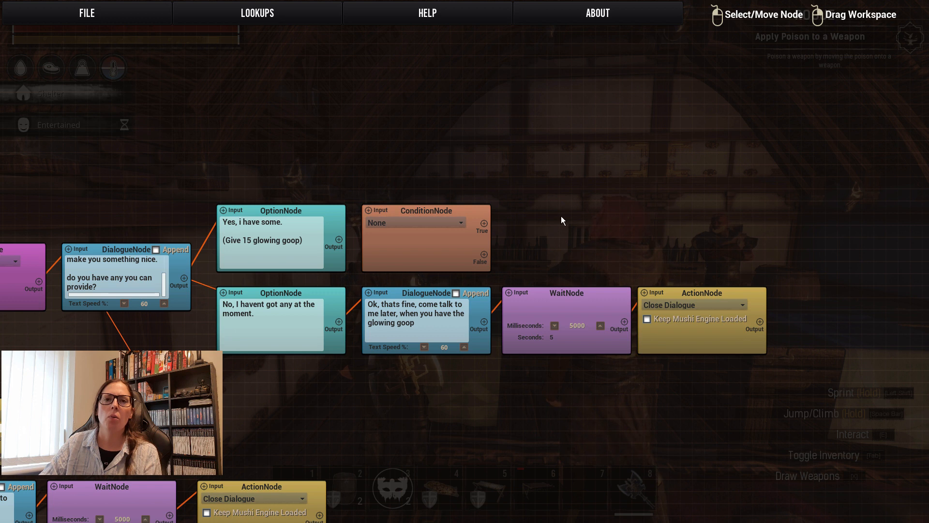
{"action": "left_click_drag", "start_coordinate": [435, 213], "coordinate": [435, 152]}
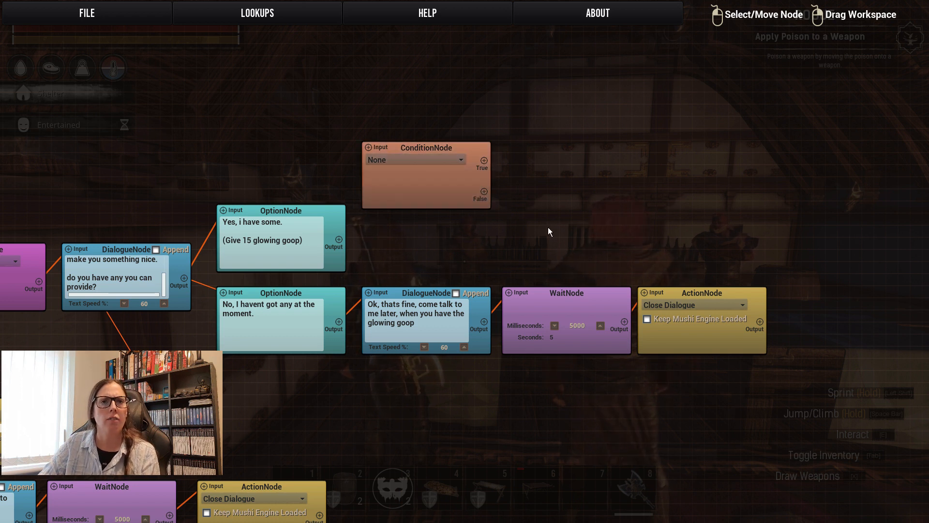
Set the condition node to Has Item with 15 Glowing Goop (14195) and link the "Yes, i have some." option to it.
{"action": "left_click", "coordinate": [408, 160]}
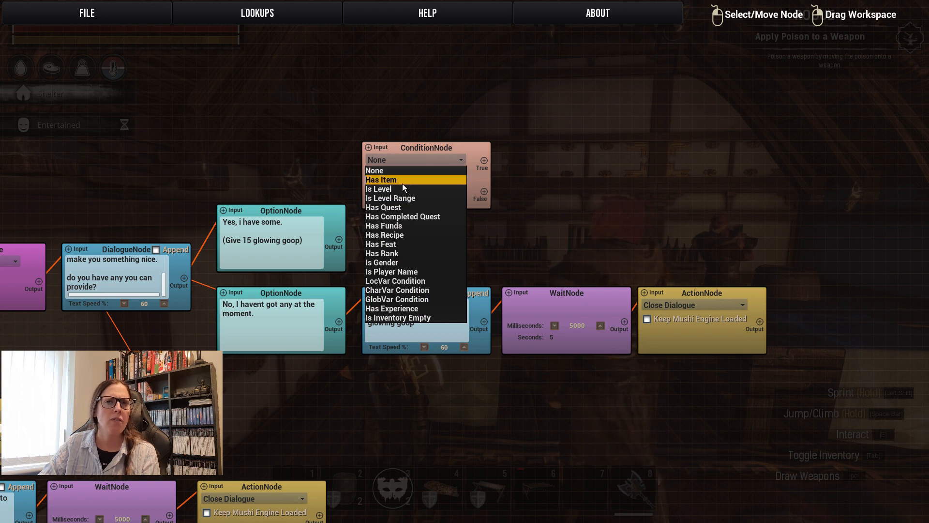
{"action": "left_click", "coordinate": [402, 184]}
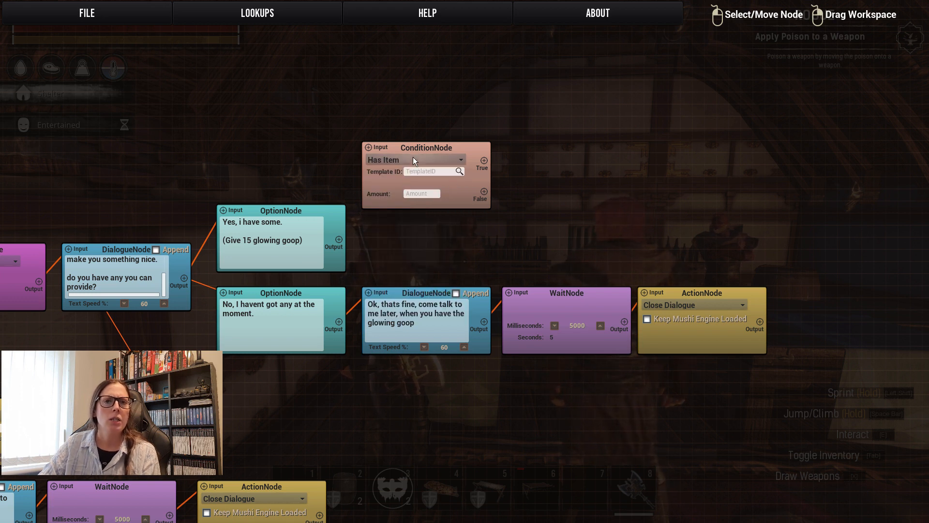
{"action": "left_click", "coordinate": [460, 171]}
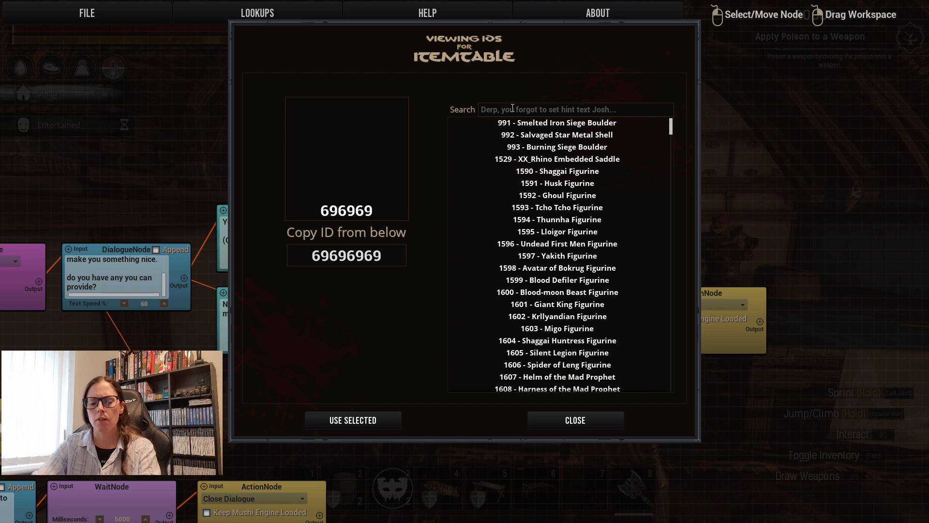
{"action": "type", "text": "glow"}
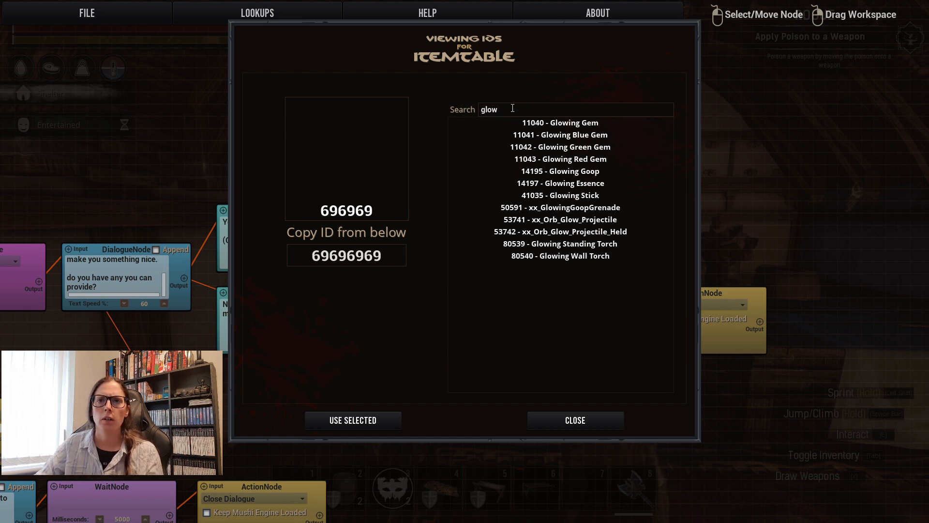
{"action": "left_click", "coordinate": [564, 172]}
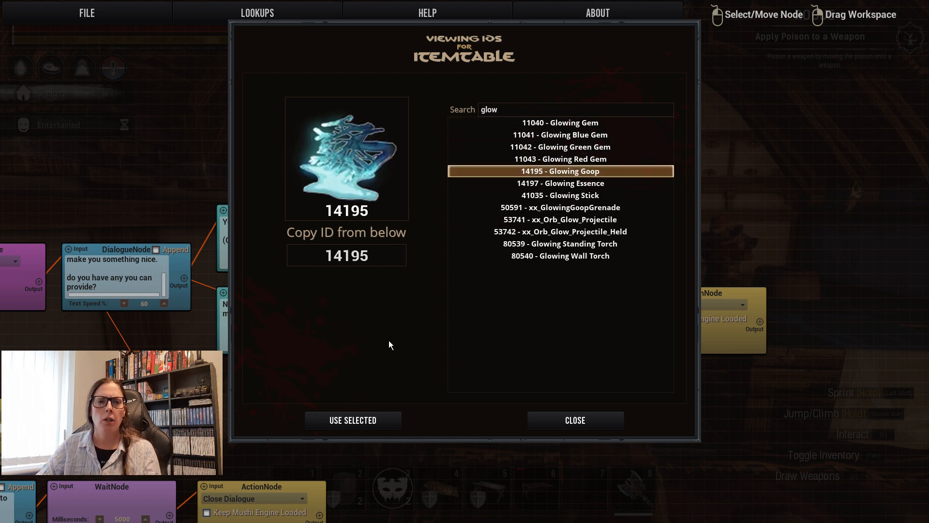
{"action": "left_click", "coordinate": [352, 420]}
{"action": "left_click", "coordinate": [422, 194]}
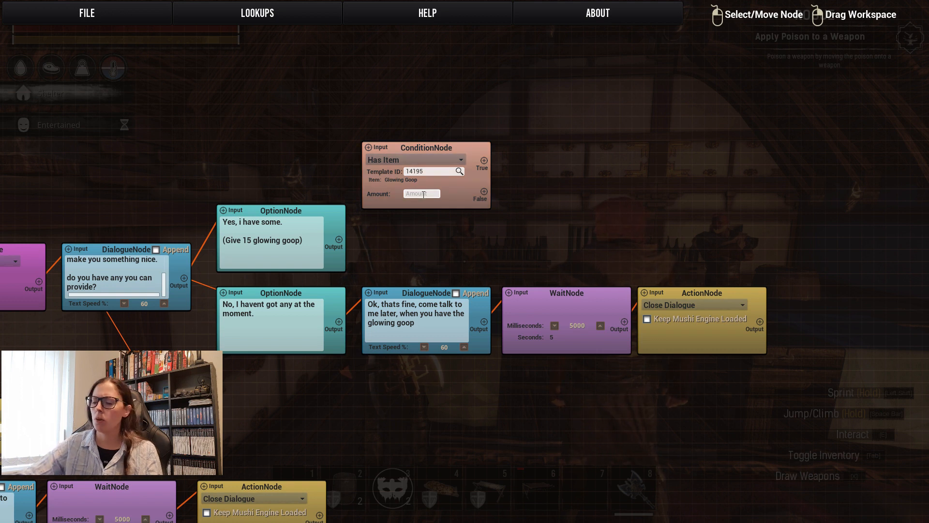
{"action": "type", "text": "15"}
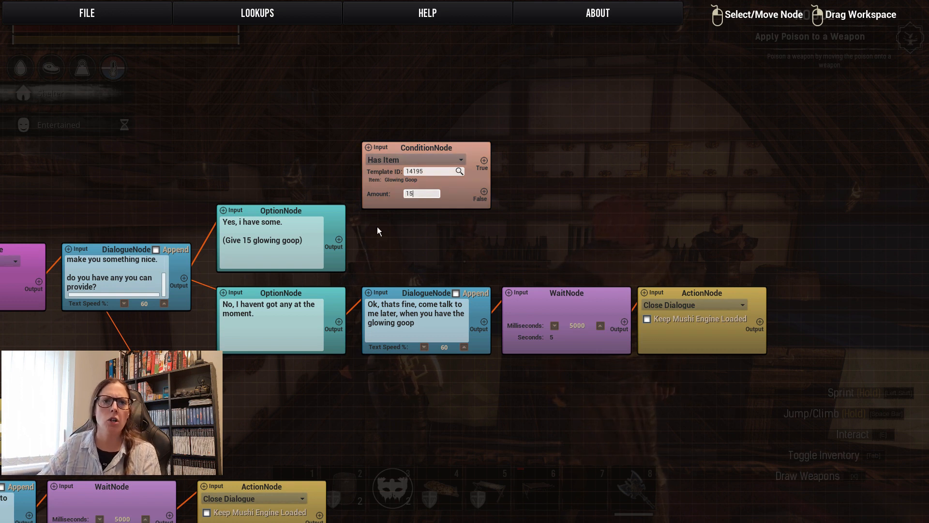
{"action": "left_click_drag", "start_coordinate": [339, 239], "coordinate": [416, 189]}
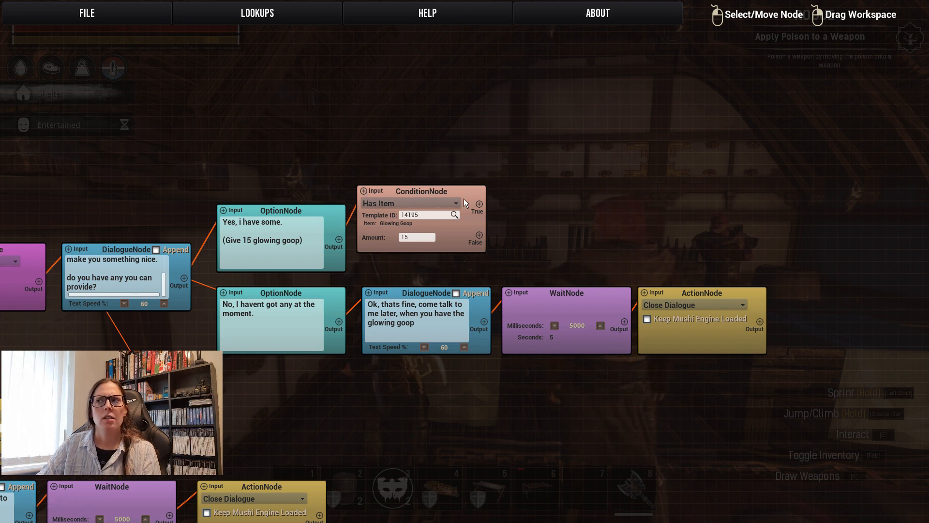
Add two dialogue nodes, one above the other, to the right of the Has Item condition node.
{"action": "right_click", "coordinate": [527, 153]}
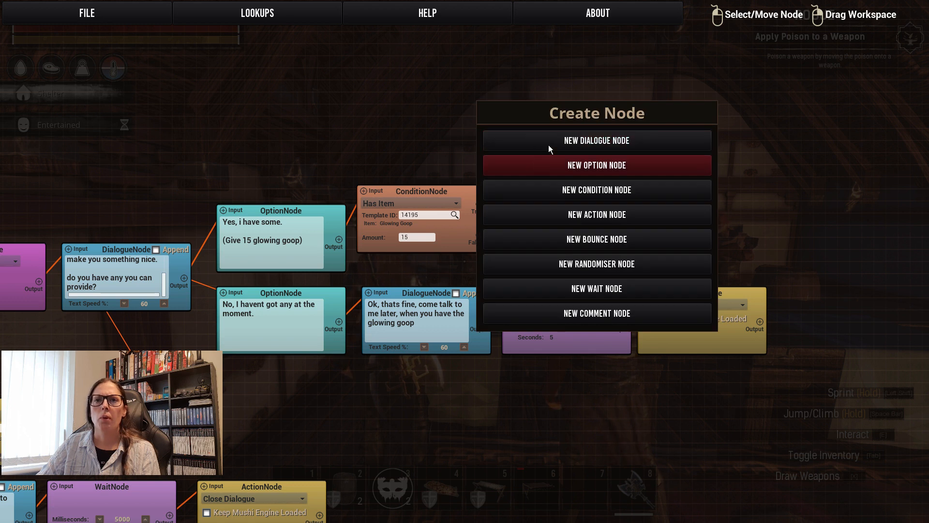
{"action": "left_click", "coordinate": [548, 145]}
{"action": "left_click_drag", "start_coordinate": [567, 155], "coordinate": [539, 118]}
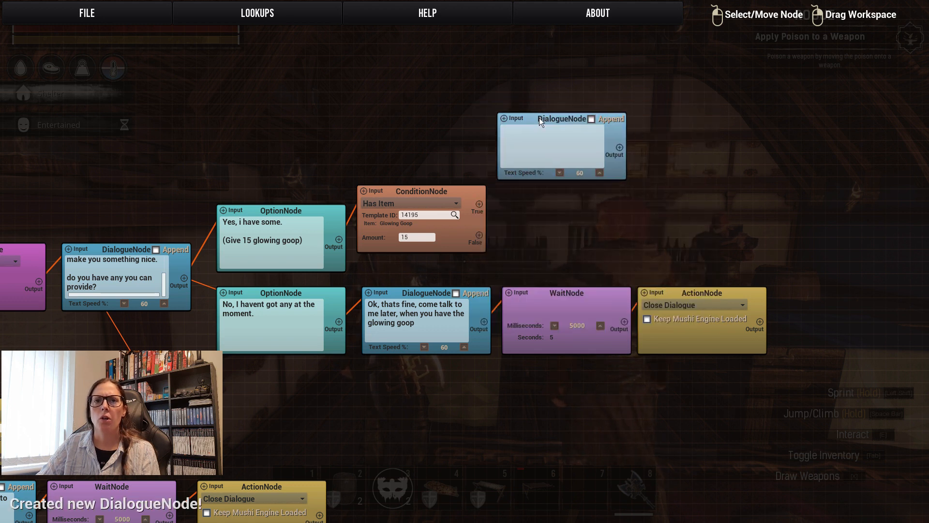
{"action": "right_click", "coordinate": [523, 208]}
{"action": "left_click", "coordinate": [562, 195]}
{"action": "left_click_drag", "start_coordinate": [562, 207], "coordinate": [534, 207]}
{"action": "left_click_drag", "start_coordinate": [715, 212], "coordinate": [553, 176]}
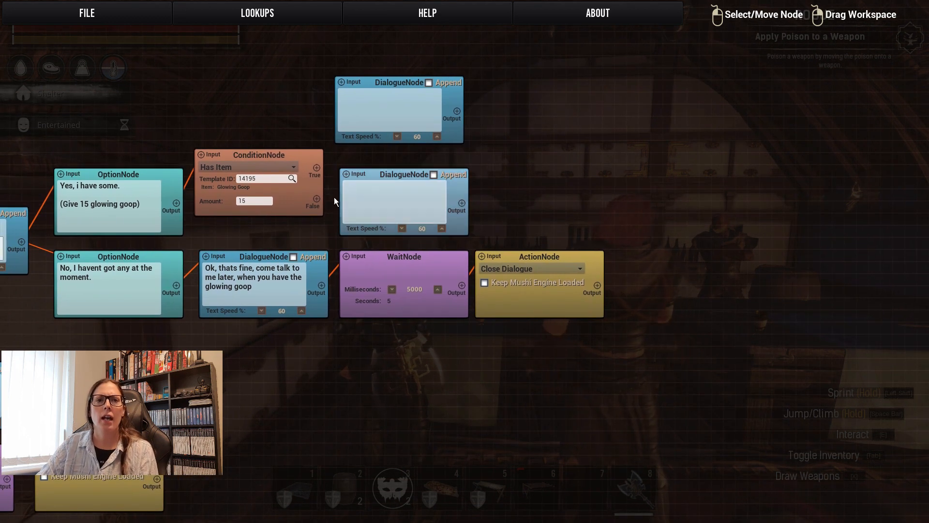
Link the condition's False output to the lower dialogue node and write "You dont have glowing goop, come back to me when you have some.".
{"action": "left_click", "coordinate": [378, 199]}
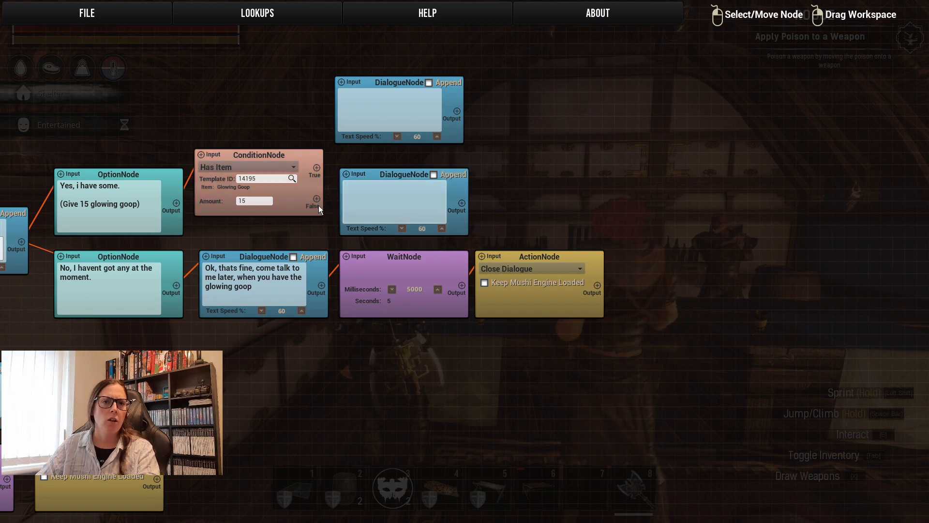
{"action": "left_click_drag", "start_coordinate": [317, 198], "coordinate": [347, 172]}
{"action": "left_click", "coordinate": [364, 198]}
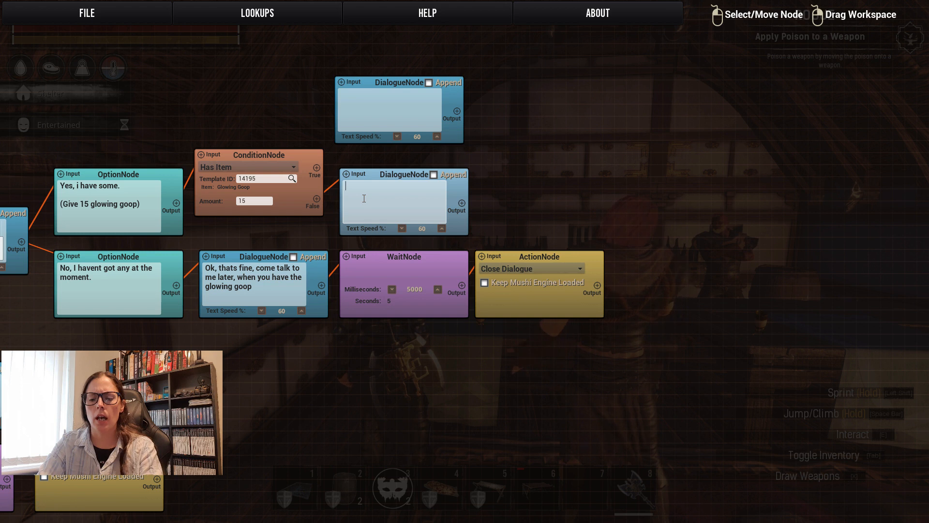
{"action": "type", "text": "You dont have "}
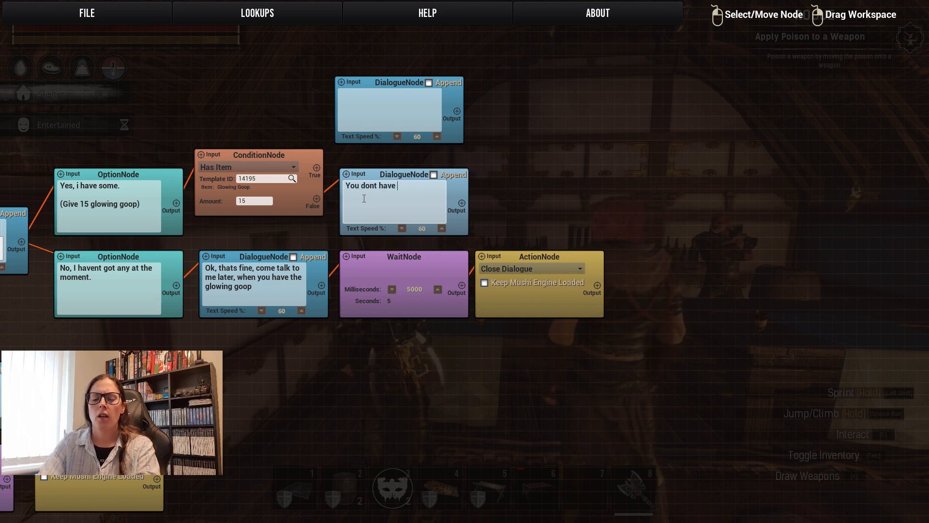
{"action": "type", "text": "glowing goop"}
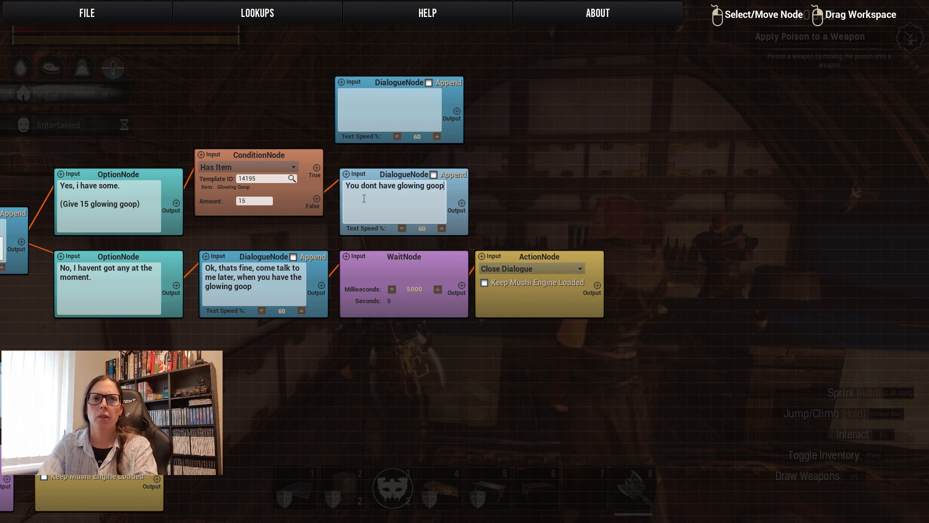
{"action": "type", "text": ", come back to "}
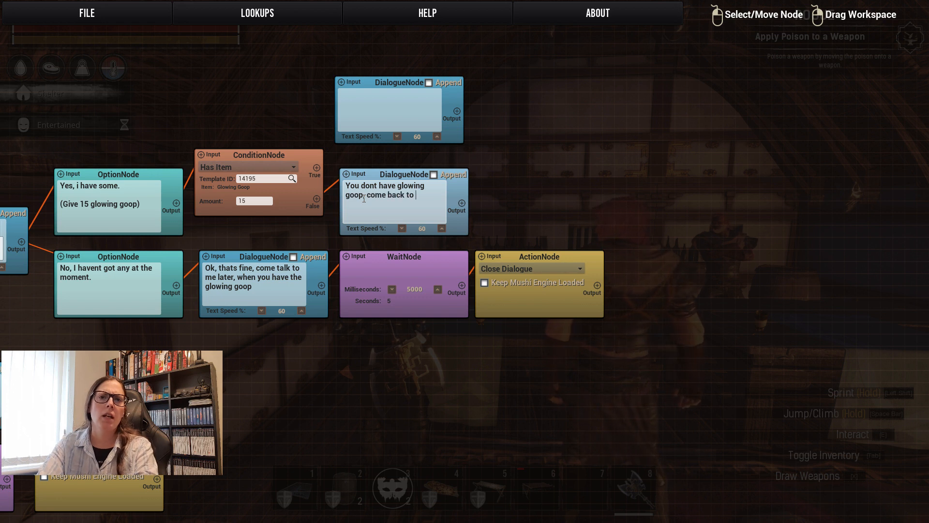
{"action": "type", "text": "me when you have some."}
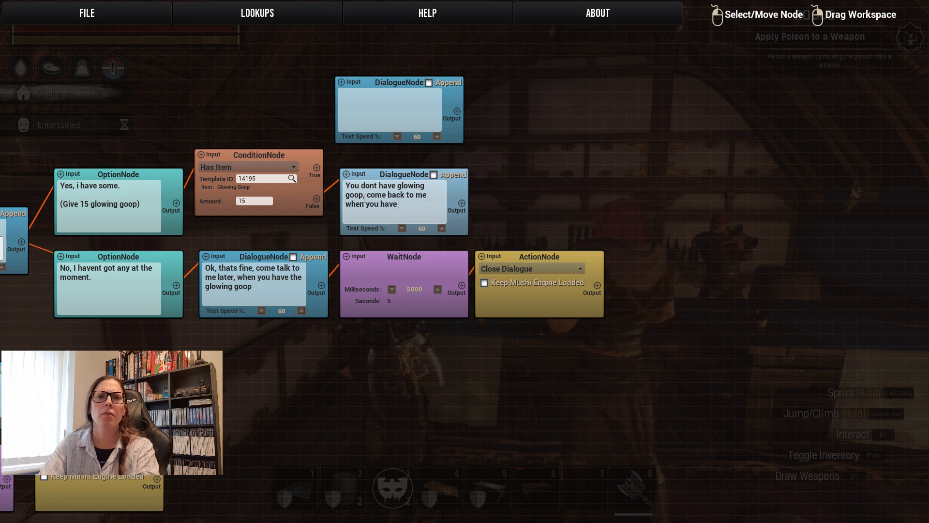
{"action": "left_click", "coordinate": [490, 202]}
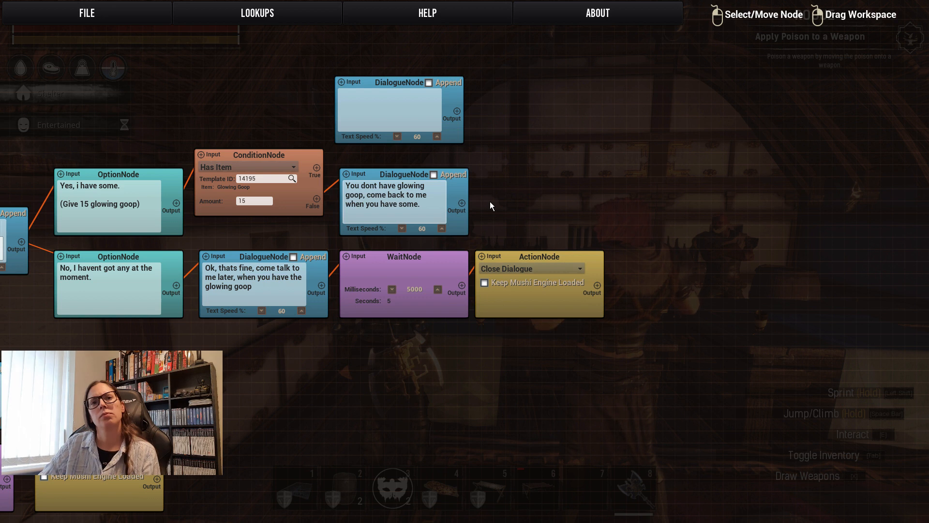
Add a wait node and an action node in a row after the "You dont have glowing goop" dialogue node.
{"action": "right_click", "coordinate": [499, 184]}
{"action": "left_click", "coordinate": [571, 324]}
{"action": "left_click_drag", "start_coordinate": [573, 187], "coordinate": [540, 173]}
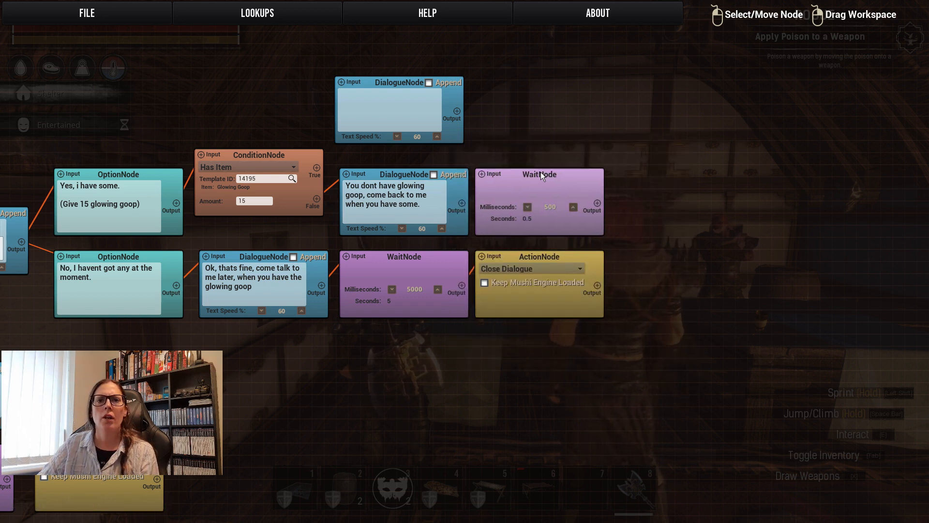
{"action": "right_click", "coordinate": [637, 191]}
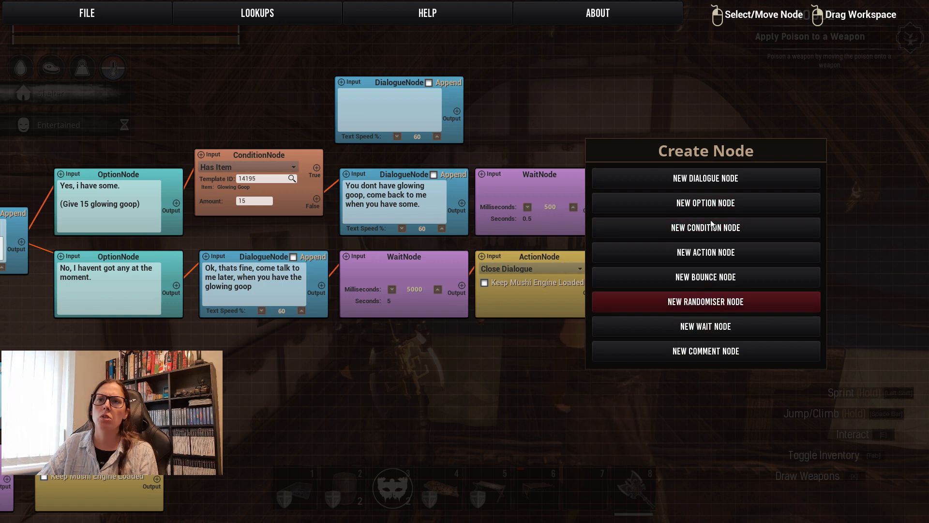
{"action": "left_click", "coordinate": [713, 257]}
{"action": "left_click_drag", "start_coordinate": [693, 196], "coordinate": [674, 174]}
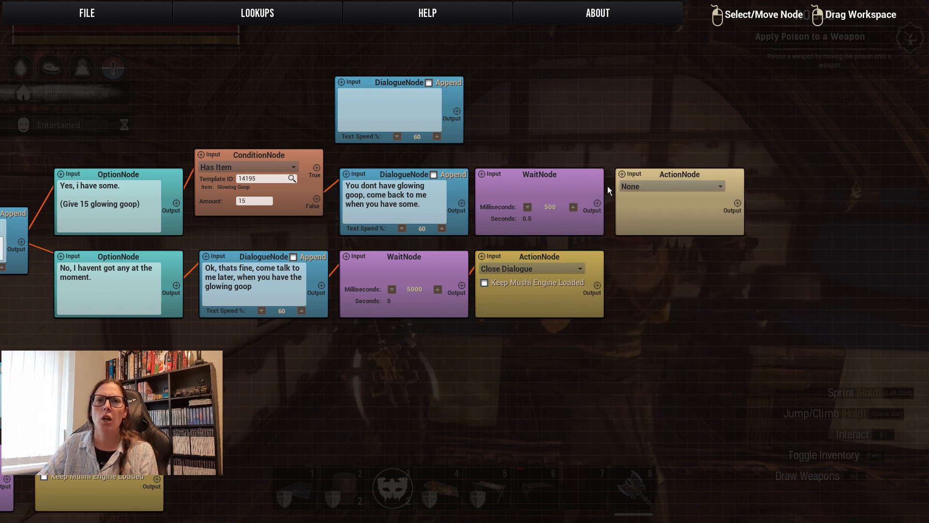
Link the "You dont have glowing goop" dialogue node to the new wait node, and the wait node to the action node.
{"action": "left_click", "coordinate": [482, 172]}
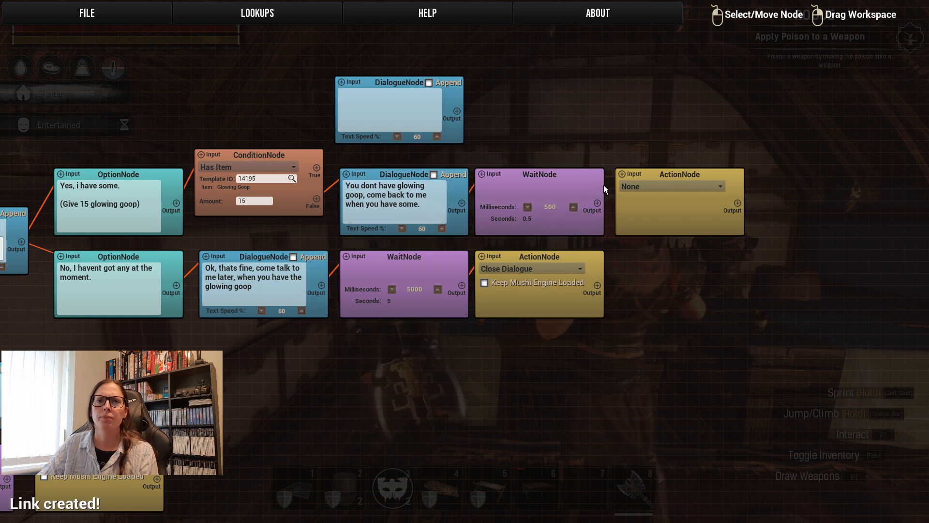
{"action": "left_click", "coordinate": [597, 203]}
{"action": "left_click", "coordinate": [619, 172]}
Set the False branch's action node to Close Dialogue and its wait node to 5000 milliseconds.
{"action": "left_click", "coordinate": [637, 186]}
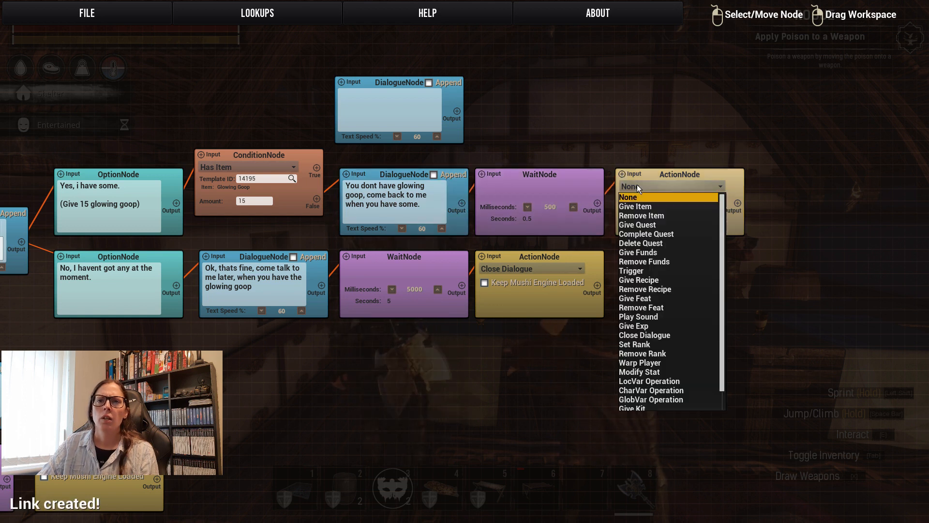
{"action": "left_click", "coordinate": [658, 334]}
{"action": "left_click", "coordinate": [573, 208]}
{"action": "left_click_drag", "start_coordinate": [573, 207], "coordinate": [573, 208]}
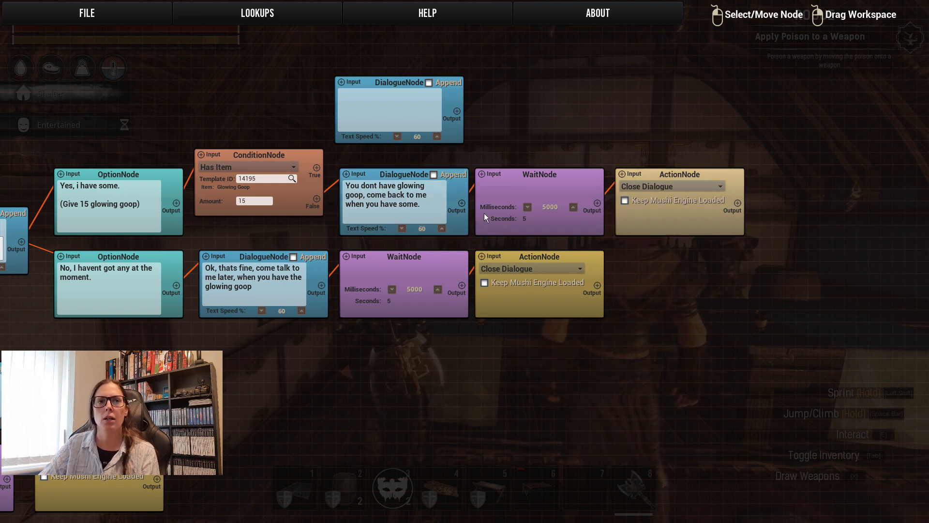
Align the upper dialogue node, link the condition's True output to it, and write "Perfect! this is the stuff! Heres your reward.".
{"action": "left_click_drag", "start_coordinate": [382, 81], "coordinate": [387, 94]}
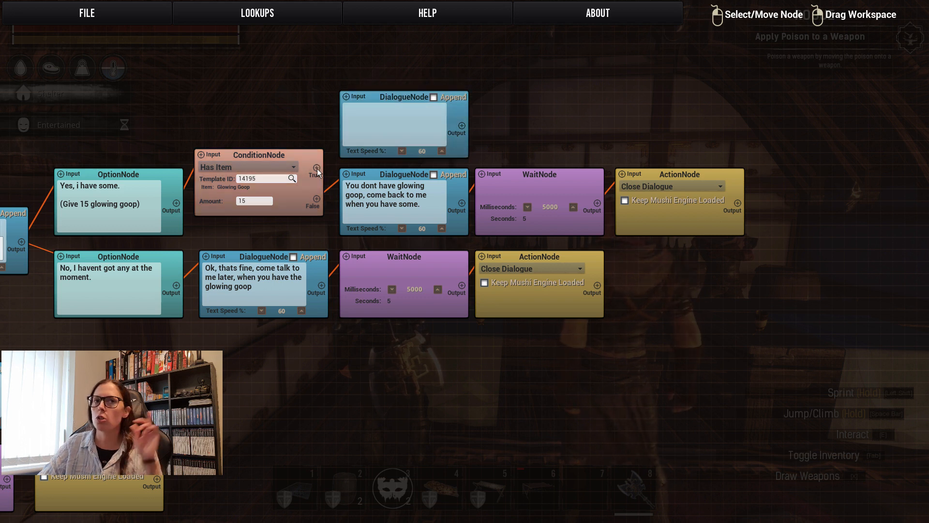
{"action": "left_click_drag", "start_coordinate": [316, 168], "coordinate": [346, 96]}
{"action": "left_click", "coordinate": [374, 117]}
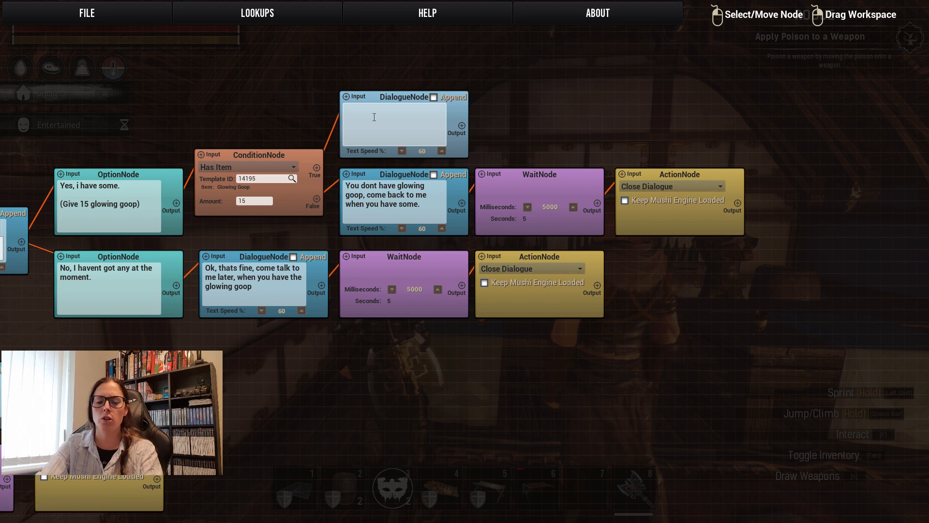
{"action": "type", "text": "Perfe"}
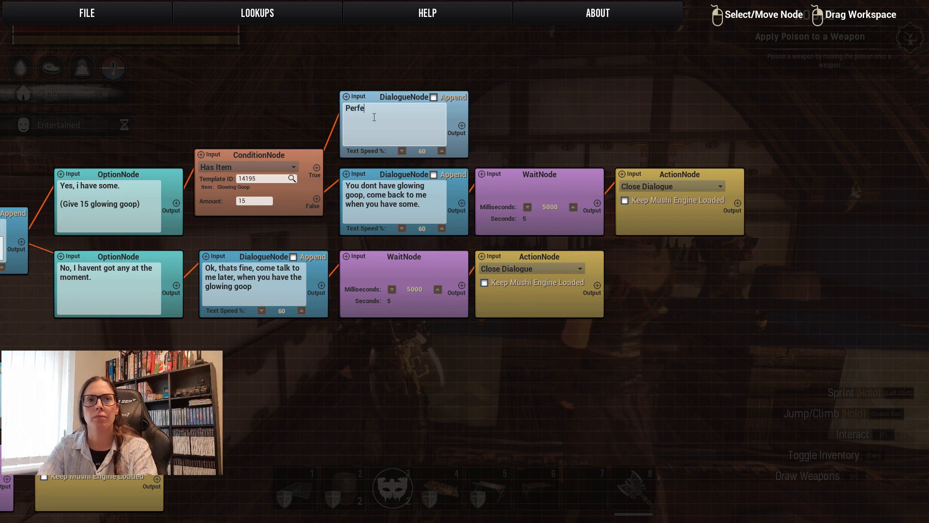
{"action": "type", "text": "ct! this is the stu"}
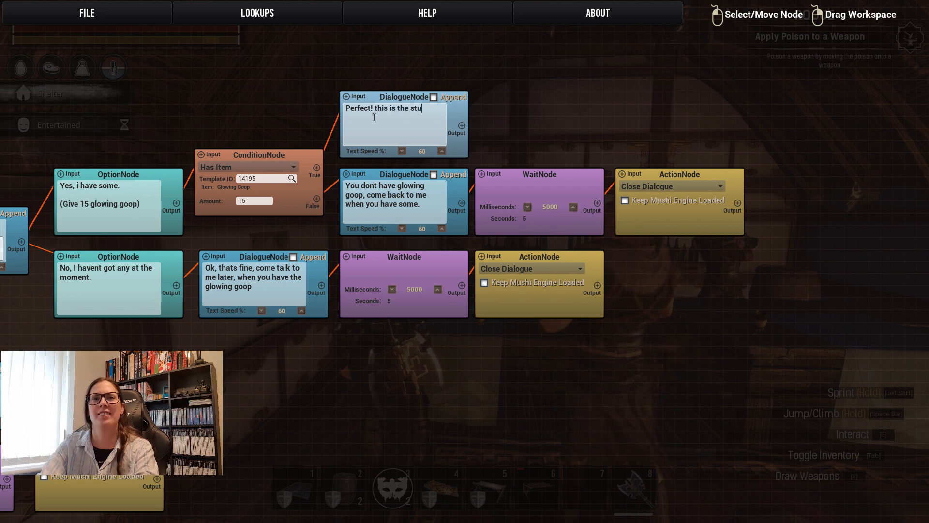
{"action": "type", "text": "ff!"}
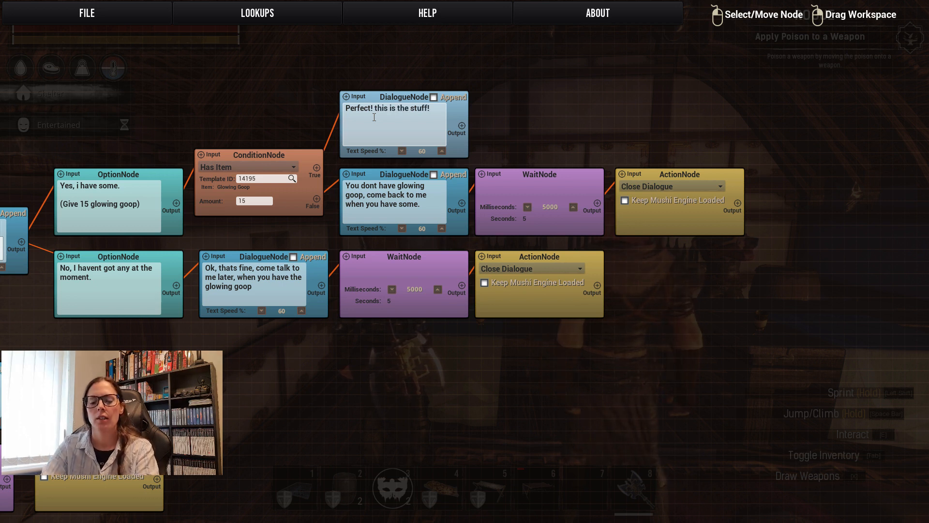
{"action": "type", "text": " Heres "}
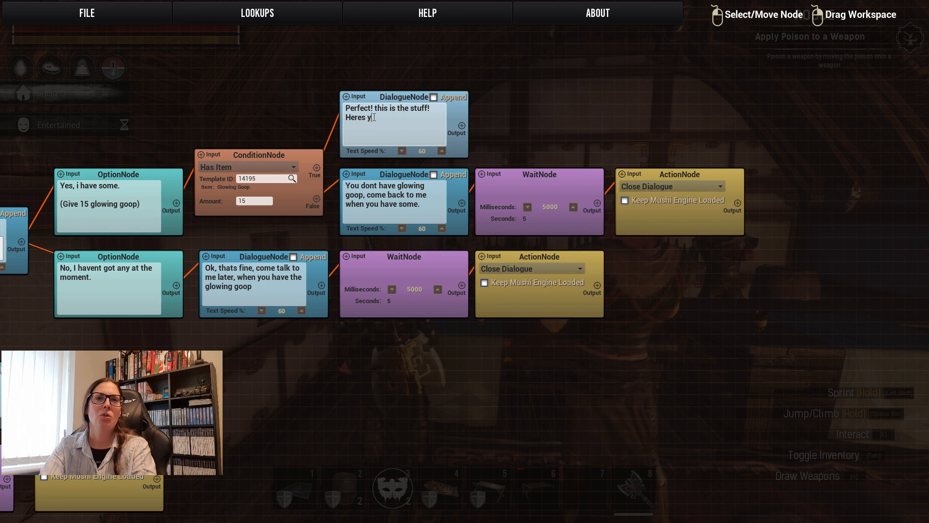
{"action": "type", "text": "your reward."}
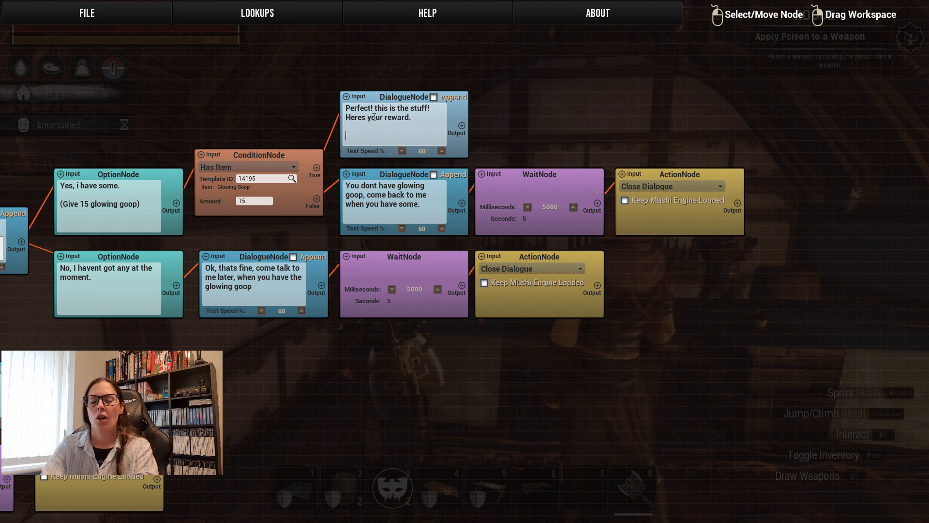
{"action": "type", "text": "Please"}
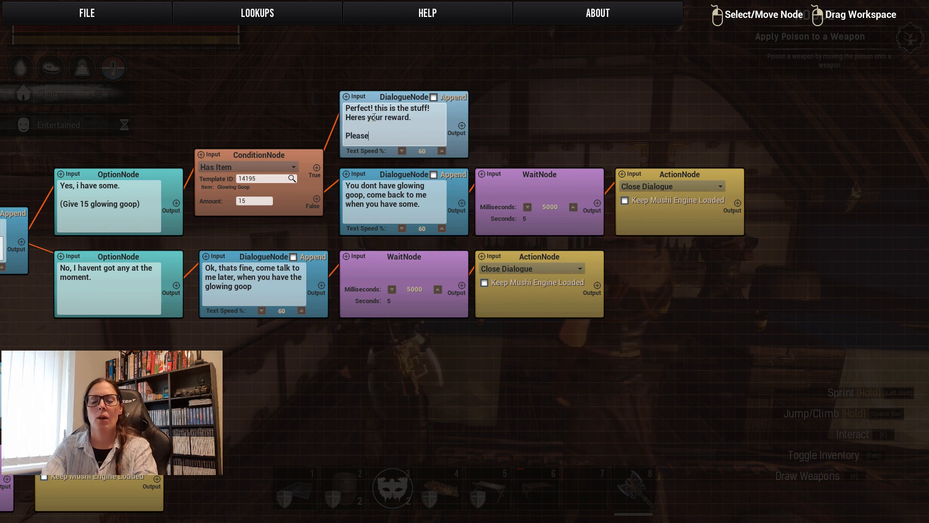
{"action": "type", "text": " wait a moment while i make you"}
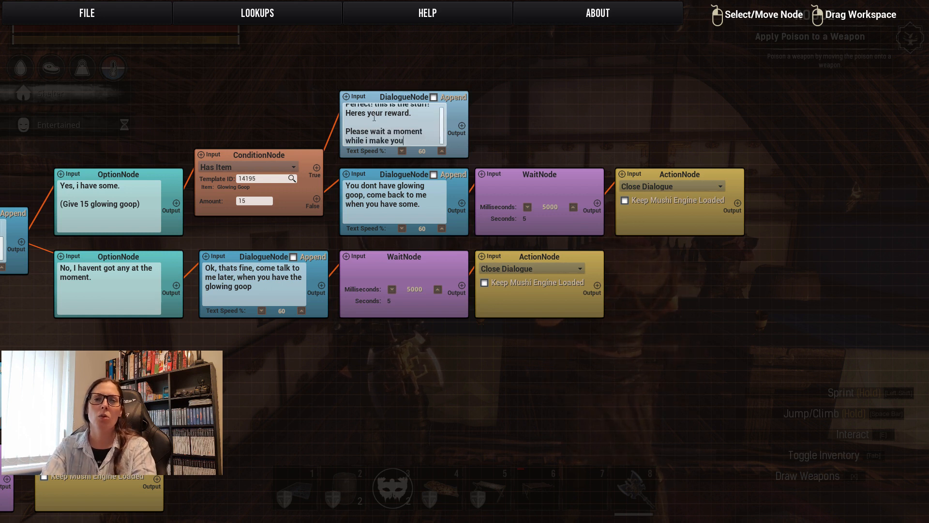
{"action": "type", "text": "r special cocktail"}
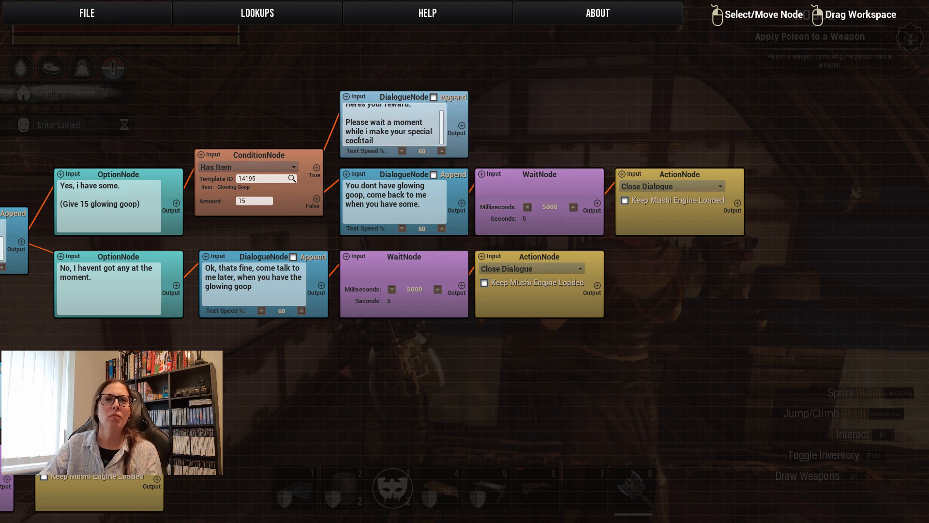
Add the paragraph "Please wait a moment while I make your special cocktail" to the True-branch dialogue node.
{"action": "left_click", "coordinate": [367, 132]}
{"action": "key", "text": "BackSpace"}
{"action": "type", "text": "I"}
Add a wait node beside the True-branch dialogue node, align it in the row, and link the dialogue's output to it.
{"action": "right_click", "coordinate": [521, 113]}
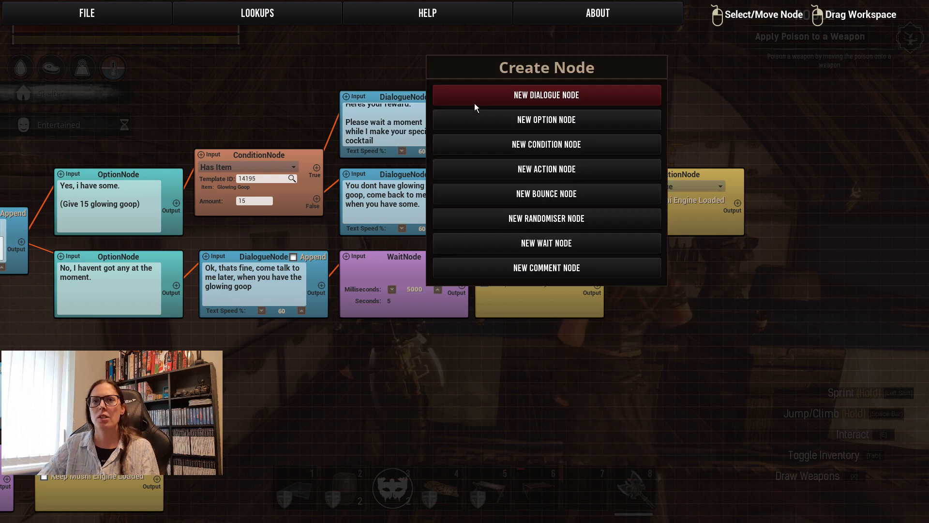
{"action": "left_click", "coordinate": [544, 243]}
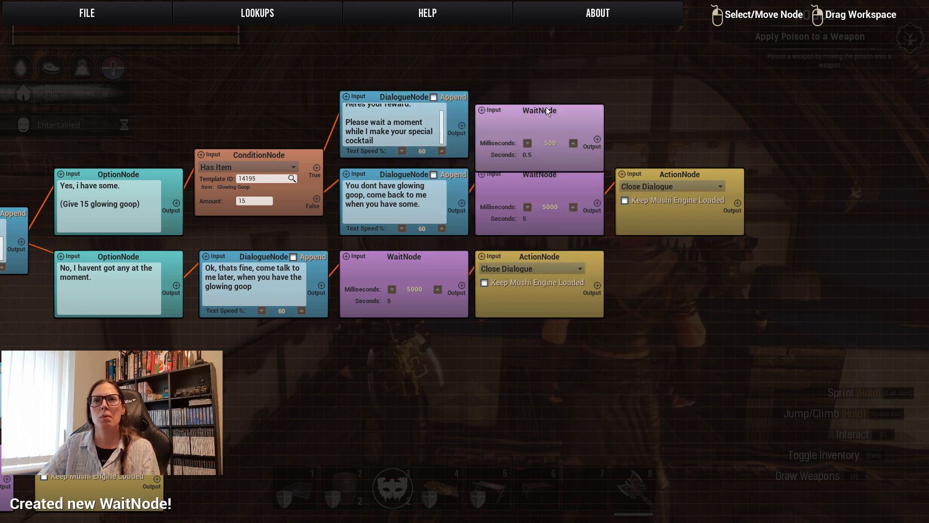
{"action": "left_click_drag", "start_coordinate": [543, 110], "coordinate": [545, 97]}
{"action": "left_click_drag", "start_coordinate": [462, 125], "coordinate": [491, 97]}
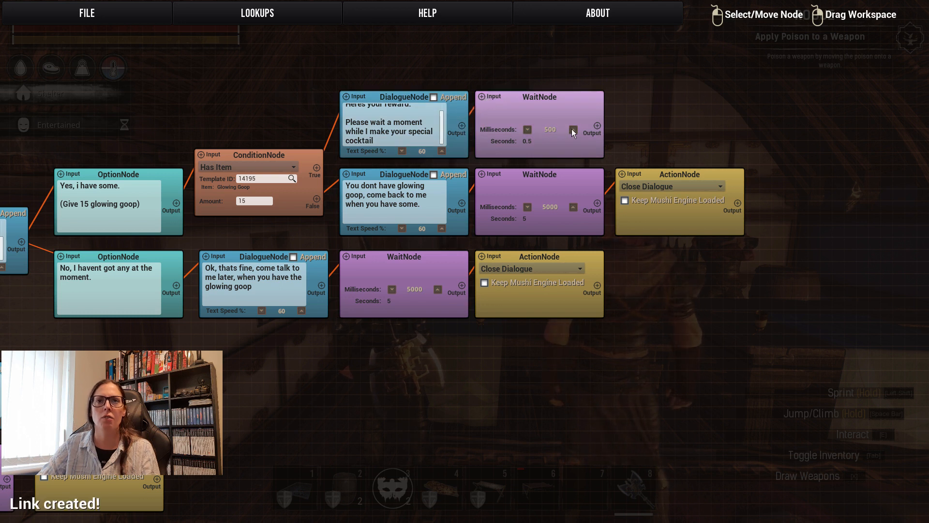
Set the True branch's wait node to 5000 milliseconds.
{"action": "left_click", "coordinate": [573, 129]}
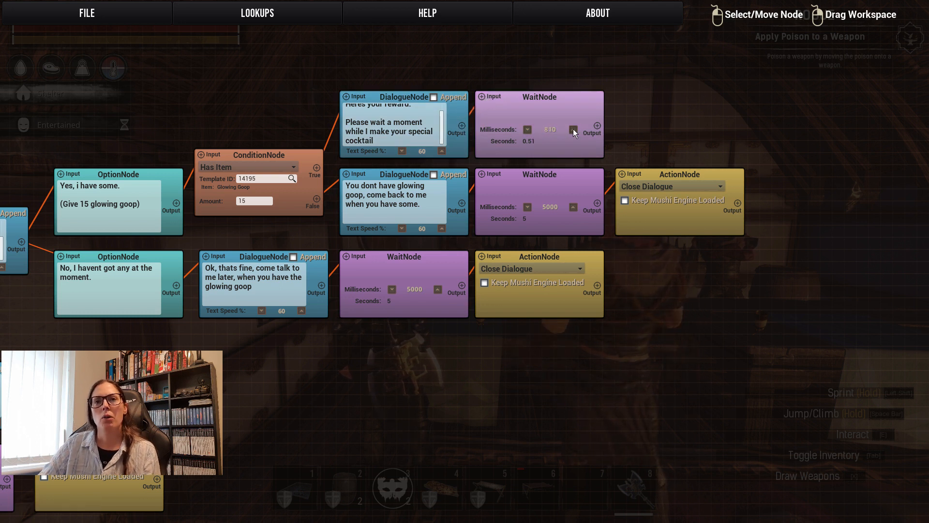
{"action": "left_click", "coordinate": [573, 129]}
{"action": "left_click", "coordinate": [572, 129]}
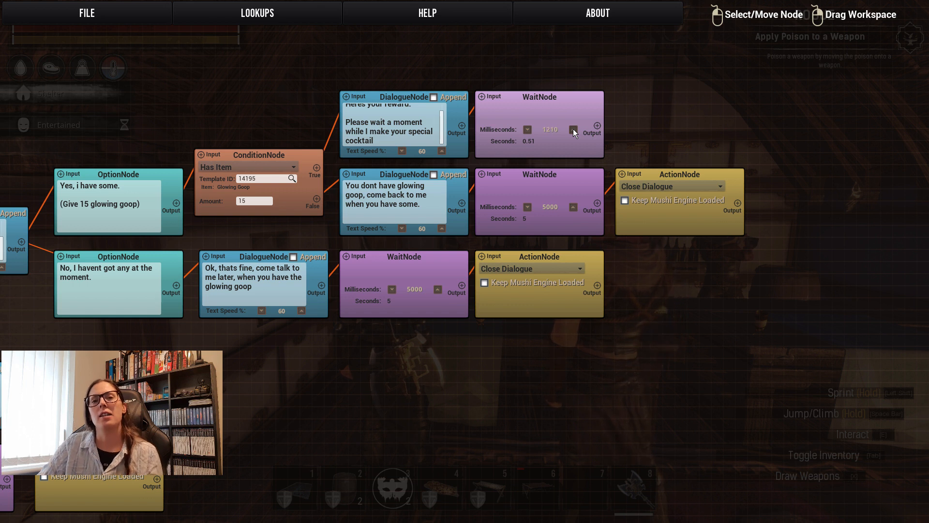
{"action": "left_click", "coordinate": [573, 130]}
{"action": "left_click", "coordinate": [573, 129]}
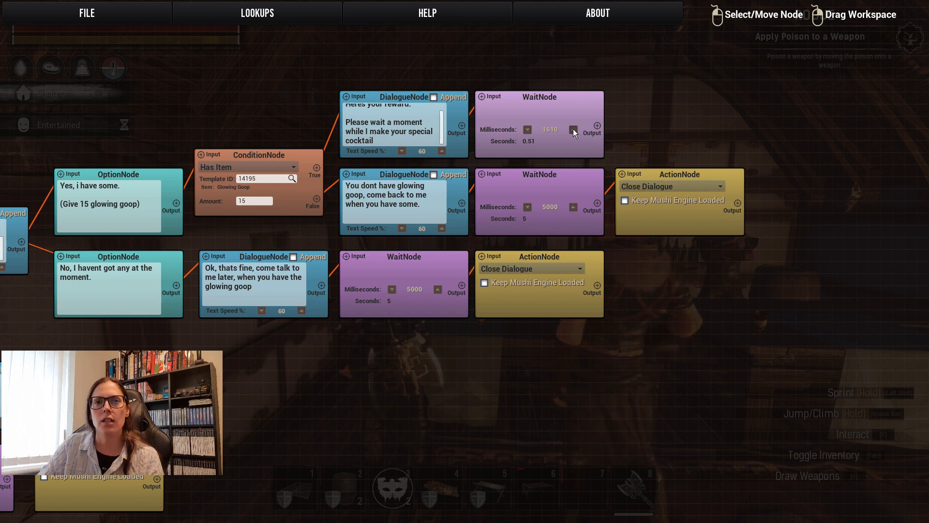
{"action": "left_click", "coordinate": [573, 129]}
{"action": "left_click", "coordinate": [573, 129]}
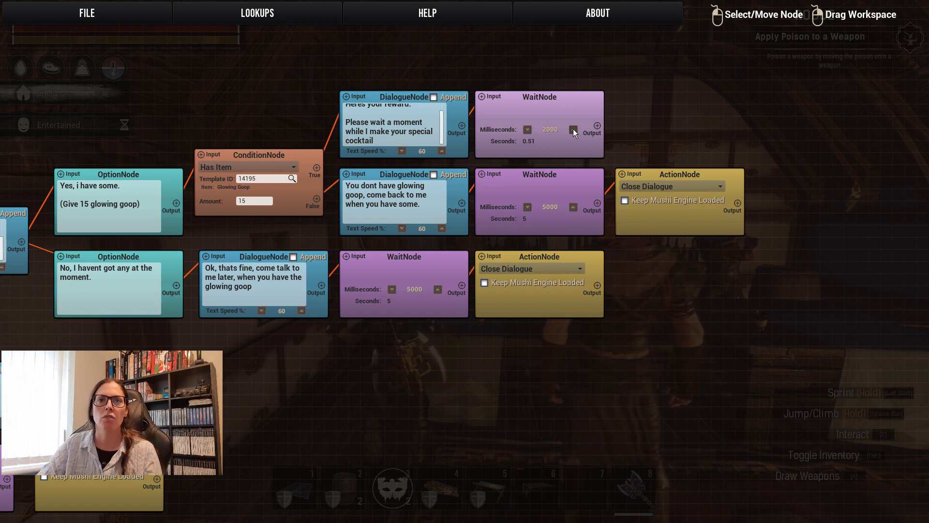
{"action": "left_click", "coordinate": [573, 129]}
{"action": "left_click", "coordinate": [572, 129]}
{"action": "left_click", "coordinate": [573, 129]}
{"action": "left_click", "coordinate": [573, 129]}
{"action": "left_click", "coordinate": [573, 129]}
{"action": "left_click", "coordinate": [573, 129]}
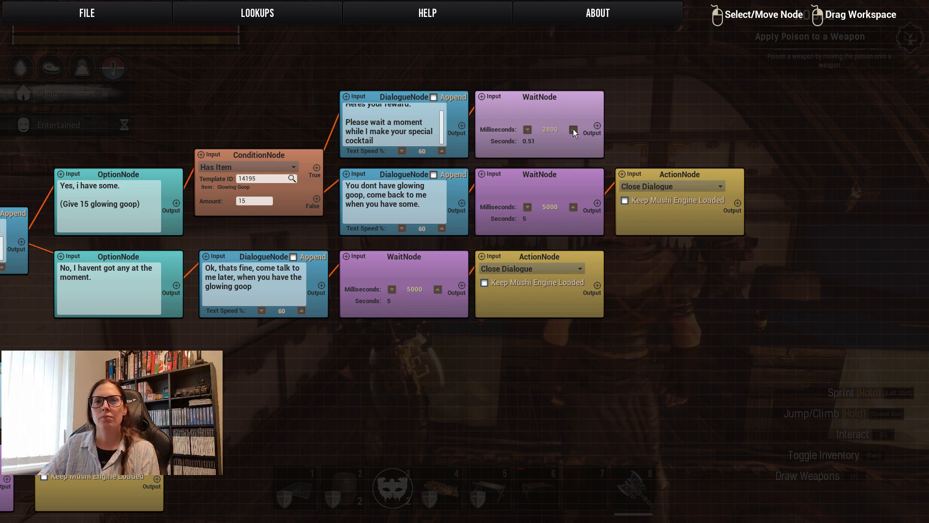
{"action": "left_click", "coordinate": [573, 129]}
{"action": "left_click", "coordinate": [573, 129]}
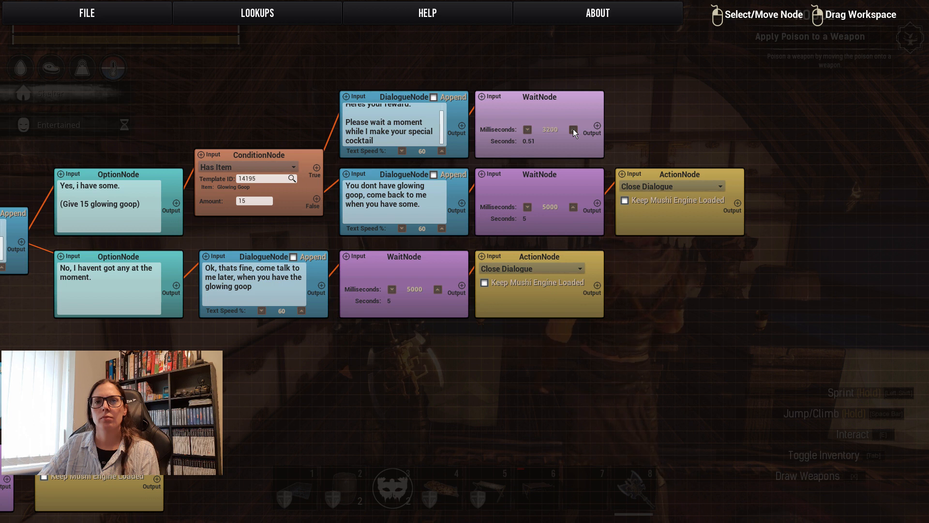
{"action": "left_click", "coordinate": [573, 129]}
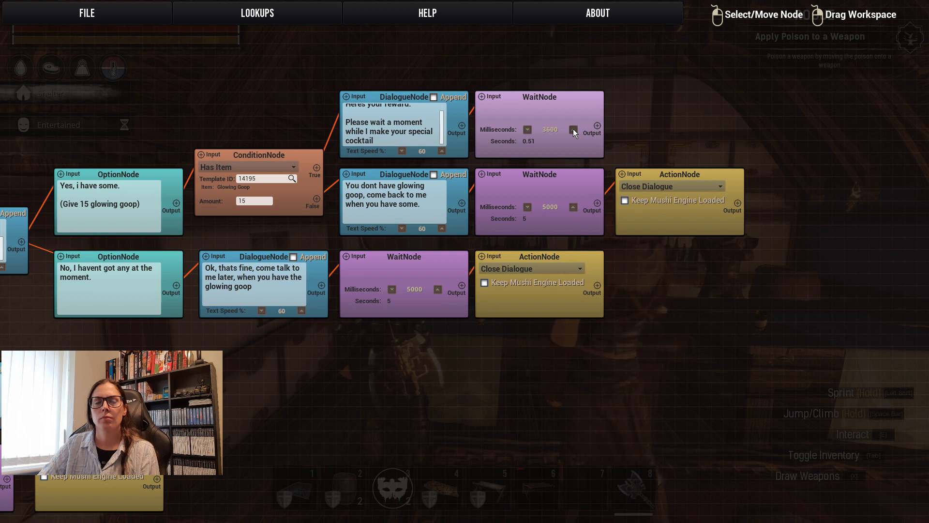
{"action": "left_click", "coordinate": [573, 129]}
{"action": "left_click", "coordinate": [573, 129]}
{"action": "left_click", "coordinate": [573, 129]}
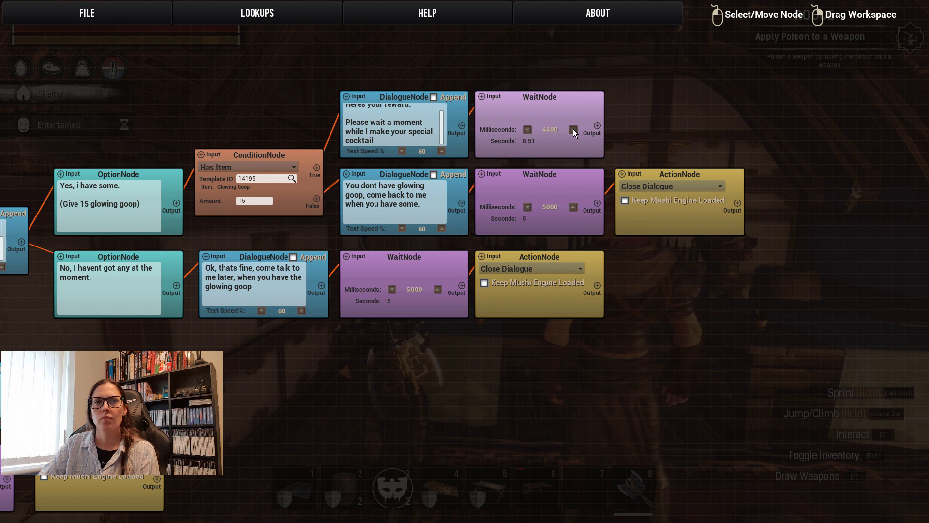
{"action": "left_click", "coordinate": [573, 129]}
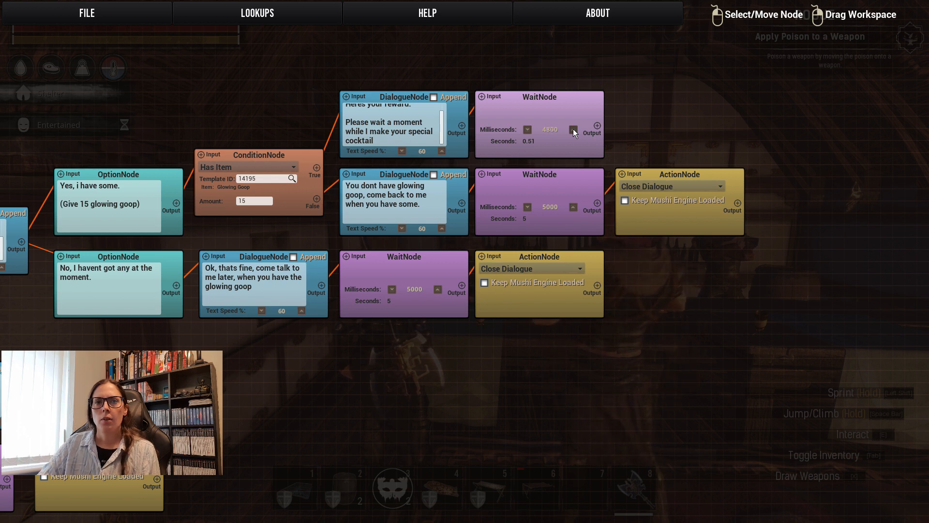
{"action": "left_click", "coordinate": [573, 129]}
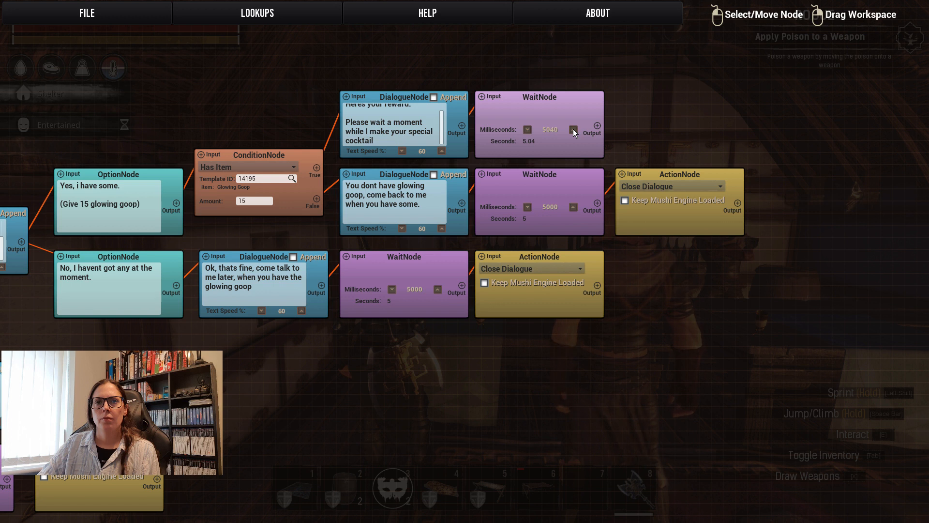
{"action": "left_click", "coordinate": [527, 130]}
Add an action node after the True branch's wait node, aligned in its row, and set its action to Remove Item.
{"action": "left_click_drag", "start_coordinate": [663, 112], "coordinate": [547, 149]}
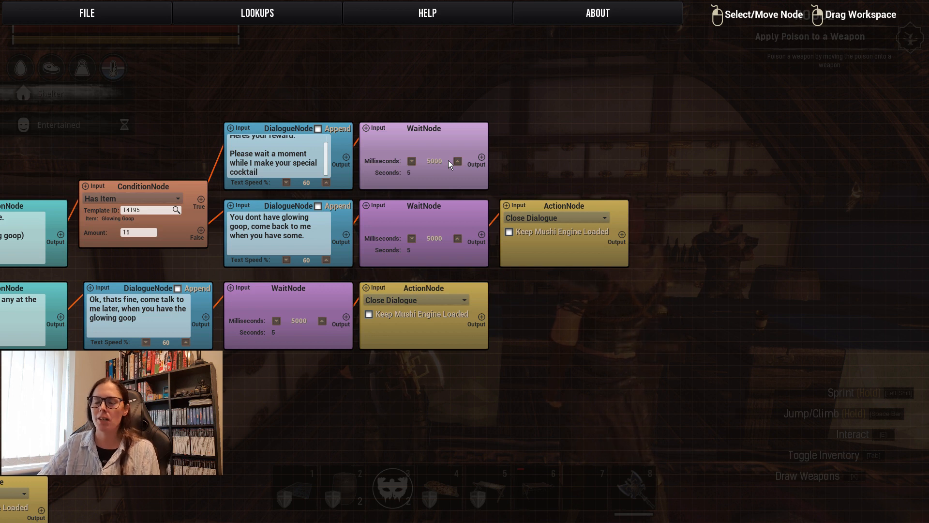
{"action": "right_click", "coordinate": [544, 135]}
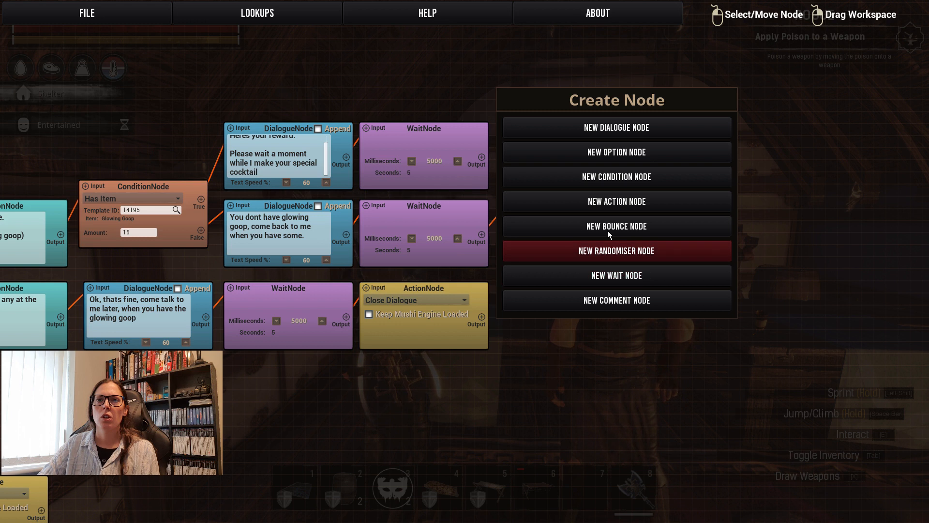
{"action": "left_click", "coordinate": [599, 200]}
{"action": "left_click_drag", "start_coordinate": [570, 139], "coordinate": [553, 130]}
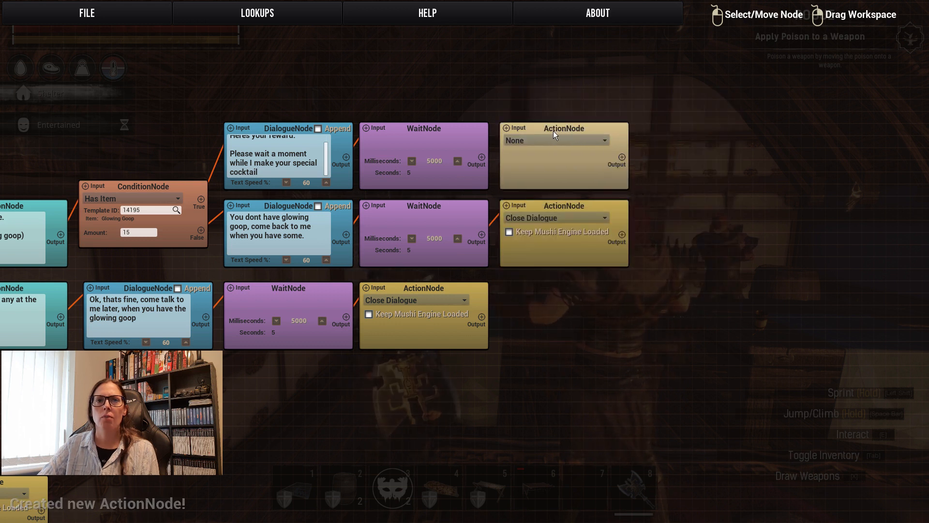
{"action": "left_click", "coordinate": [562, 141]}
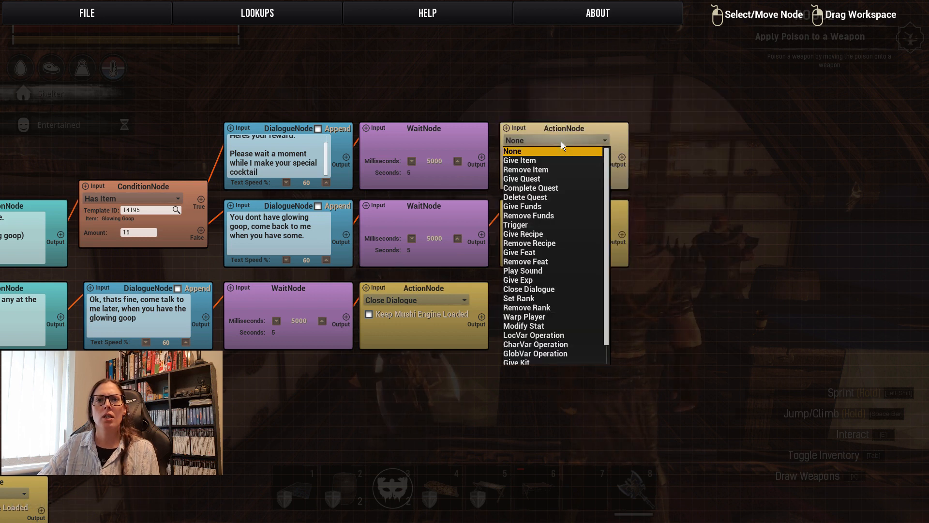
{"action": "left_click", "coordinate": [551, 170]}
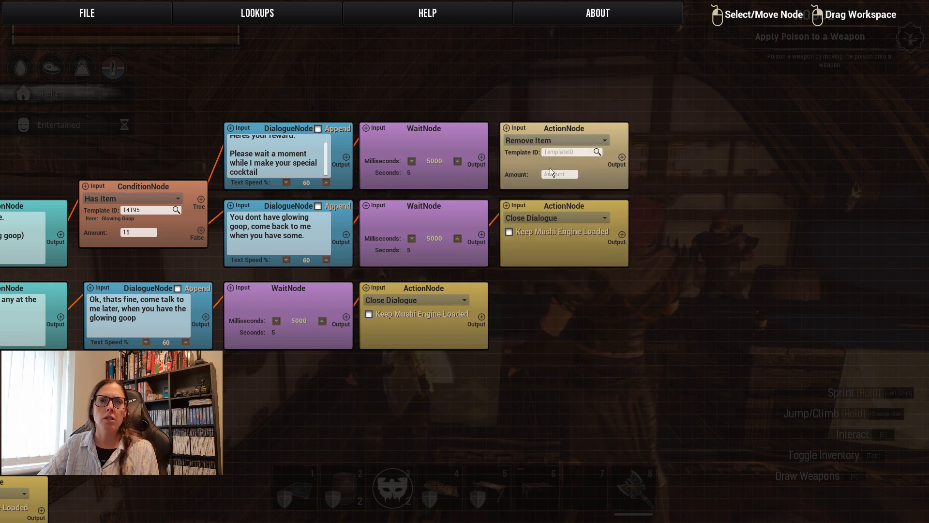
Set the Remove Item action to 15 of Glowing Goop (14195) and link the True branch's wait node to it.
{"action": "left_click", "coordinate": [597, 153]}
{"action": "left_click", "coordinate": [534, 109]}
{"action": "type", "text": "gl"}
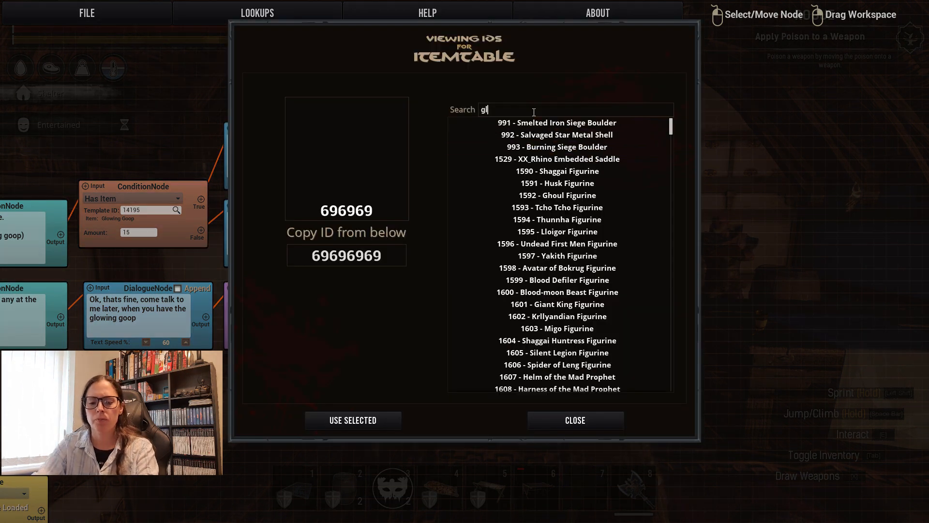
{"action": "type", "text": "owing"}
{"action": "left_click", "coordinate": [576, 172]}
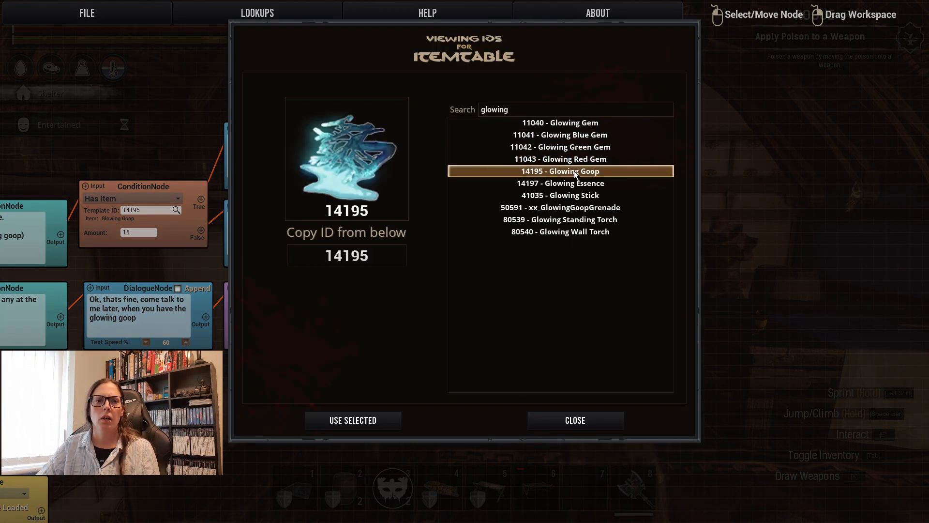
{"action": "left_click", "coordinate": [353, 420]}
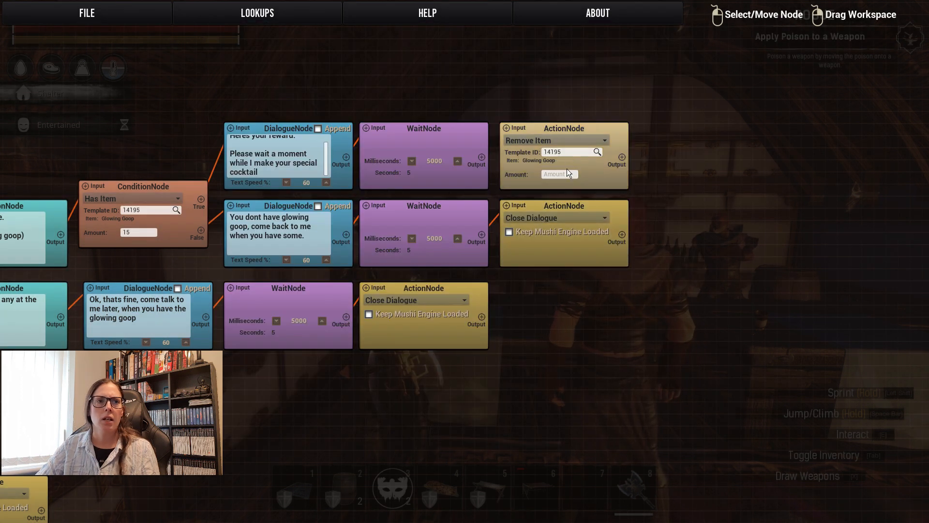
{"action": "left_click", "coordinate": [568, 174]}
{"action": "type", "text": "15"}
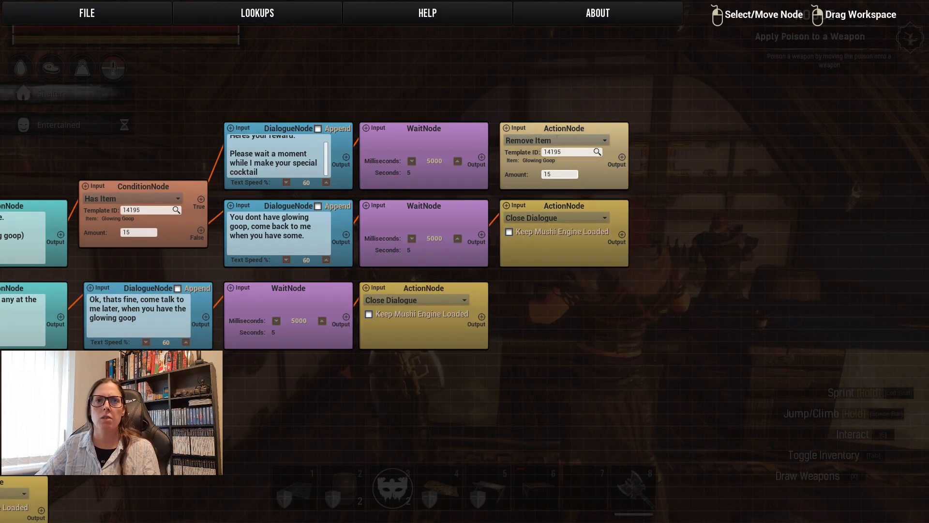
{"action": "left_click_drag", "start_coordinate": [481, 157], "coordinate": [506, 127]}
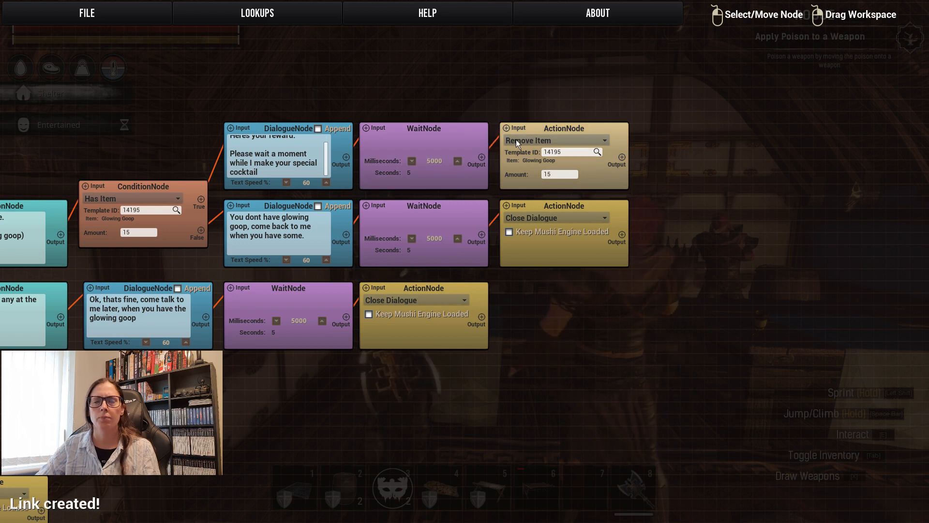
Add a dialogue node beside the Remove Item action node, align it in the row, and link the action's output to it.
{"action": "right_click", "coordinate": [678, 210]}
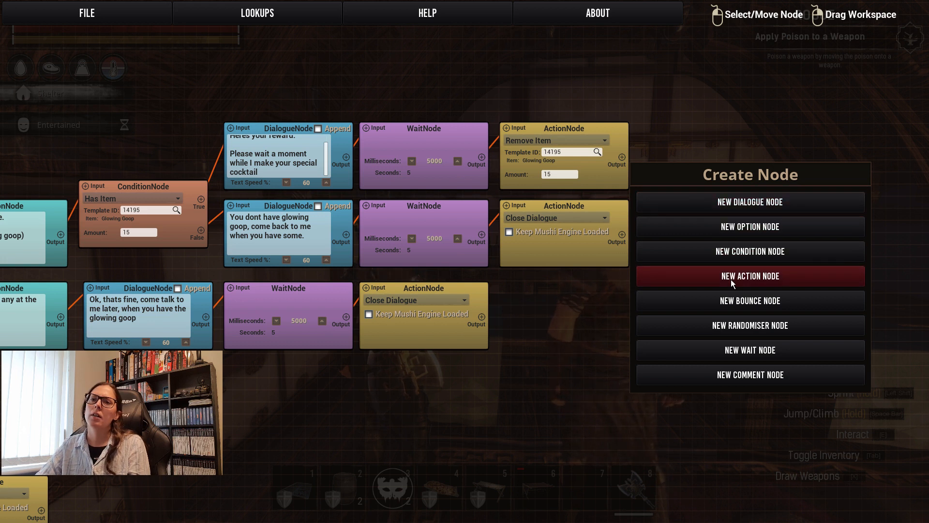
{"action": "left_click", "coordinate": [721, 205]}
{"action": "left_click_drag", "start_coordinate": [730, 219], "coordinate": [692, 129]}
{"action": "left_click_drag", "start_coordinate": [621, 157], "coordinate": [645, 135]}
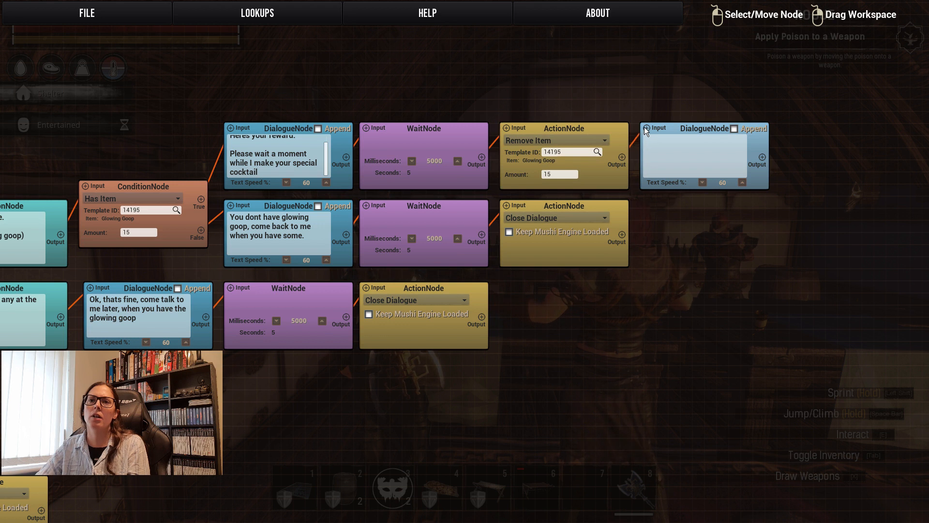
Write "Here you go! Enjoy!" in the dialogue node that follows the Remove Item action.
{"action": "left_click_drag", "start_coordinate": [734, 278], "coordinate": [529, 231]}
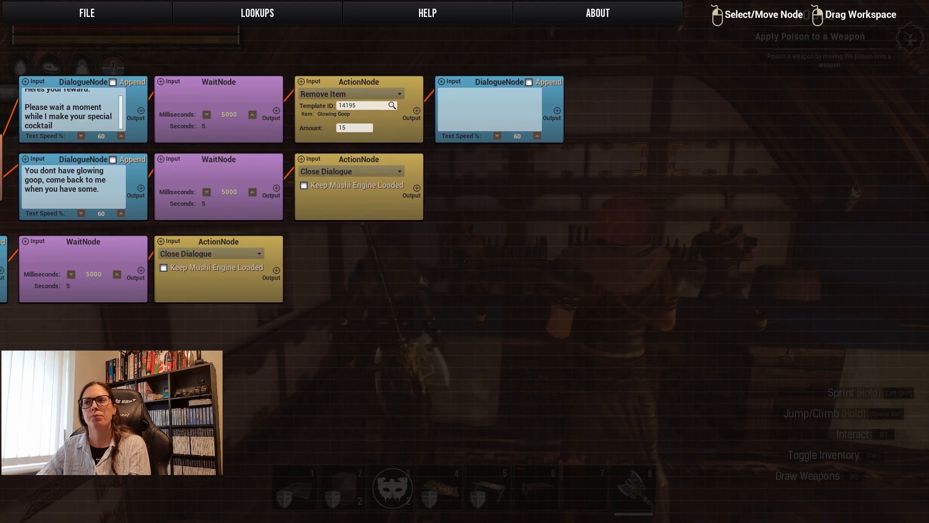
{"action": "right_click", "coordinate": [452, 107]}
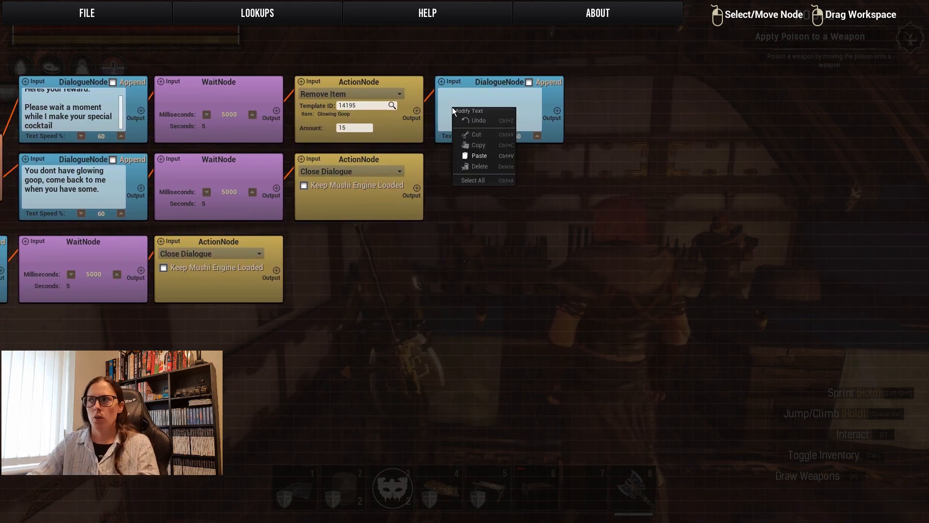
{"action": "type", "text": "Here you ge"}
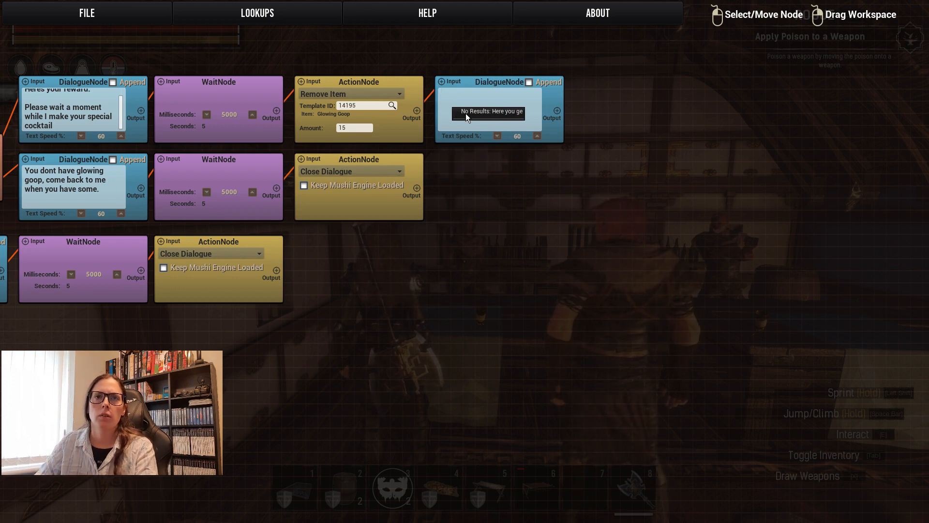
{"action": "left_click", "coordinate": [461, 95]}
{"action": "type", "text": "He"}
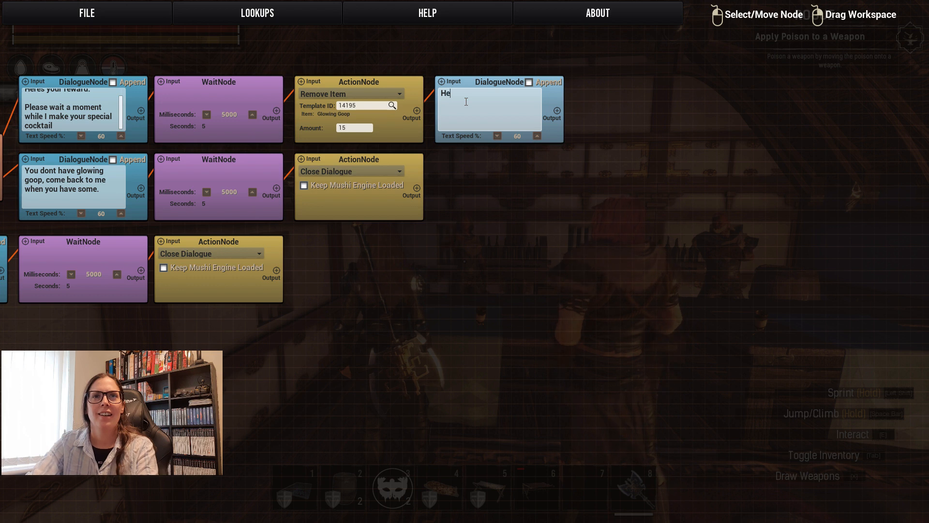
{"action": "type", "text": "re you go! "}
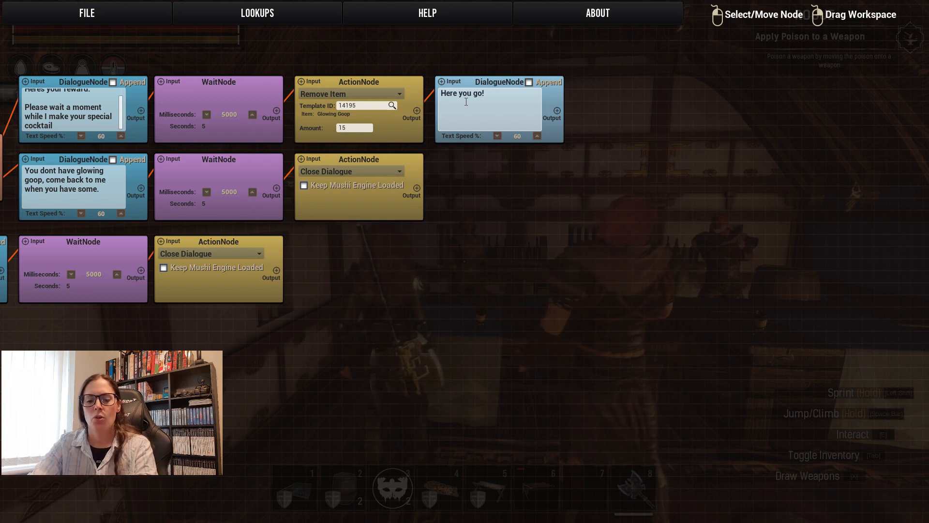
{"action": "type", "text": "ENjoy!"}
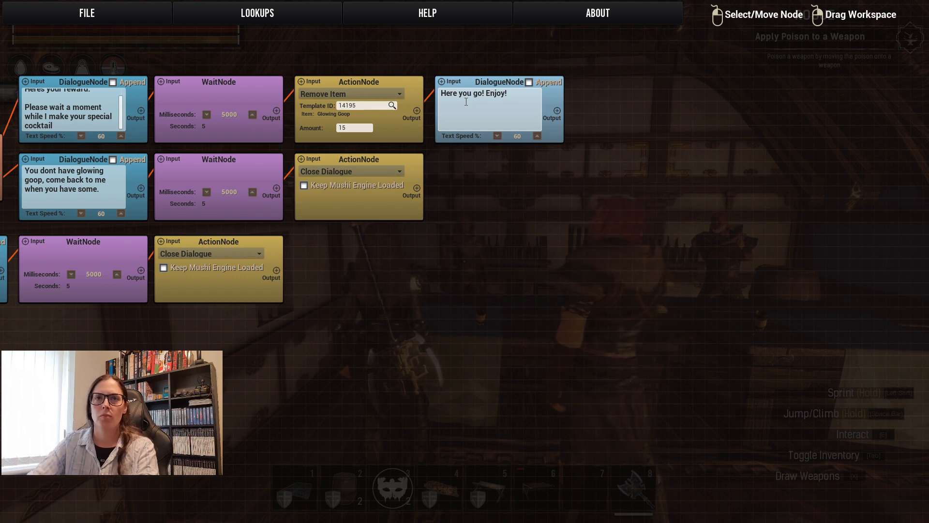
Append a separate paragraph "Please come see me again if you get anymore glowing goop." to the "Here you go! Enjoy!" dialogue node.
{"action": "key", "text": "Return"}
{"action": "key", "text": "Return"}
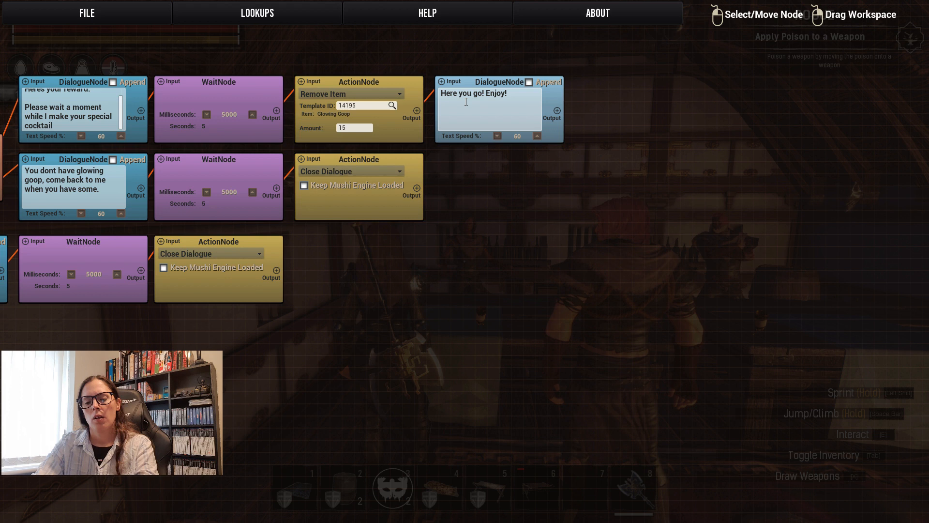
{"action": "type", "text": "PLease come see"}
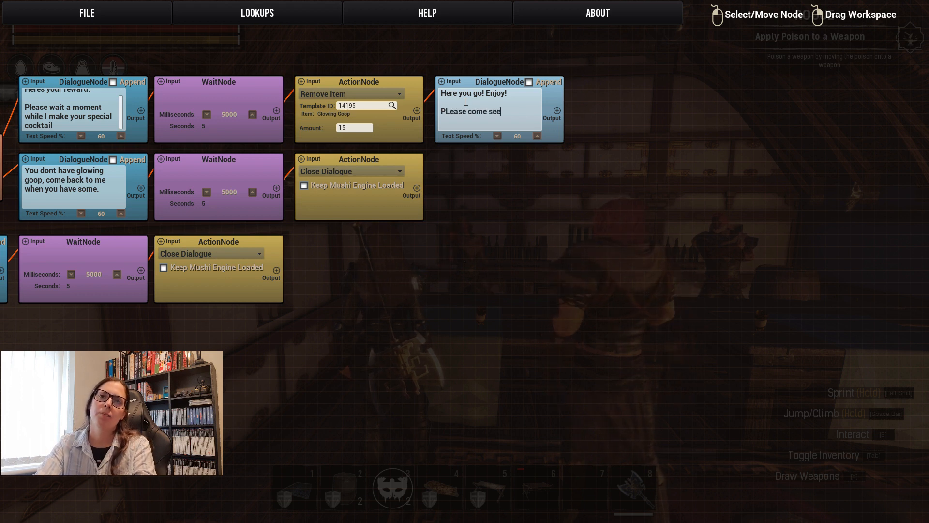
{"action": "type", "text": " me again if yo"}
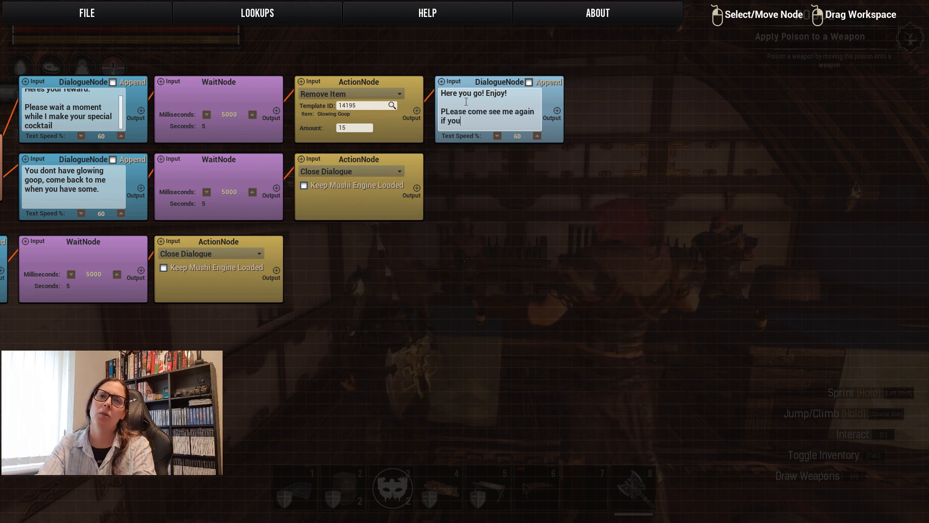
{"action": "type", "text": "u"}
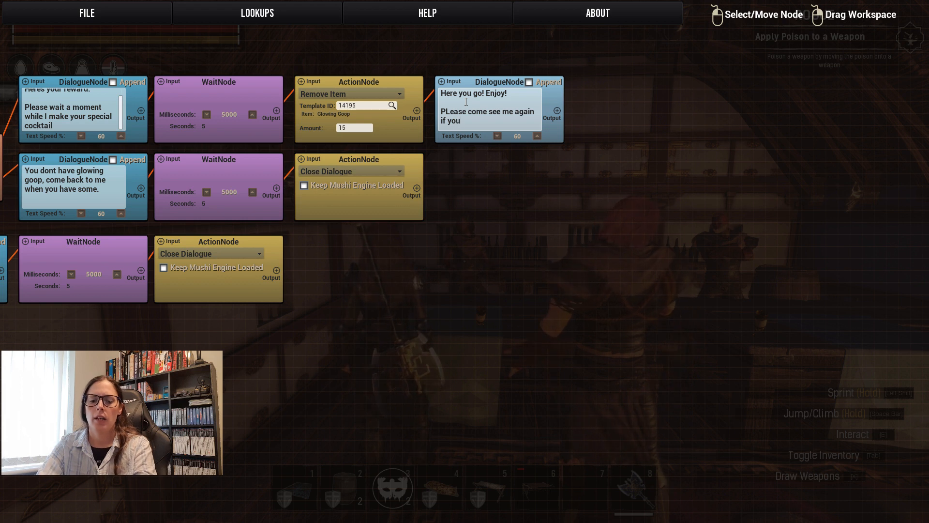
{"action": "type", "text": " get anymore glowing goop."}
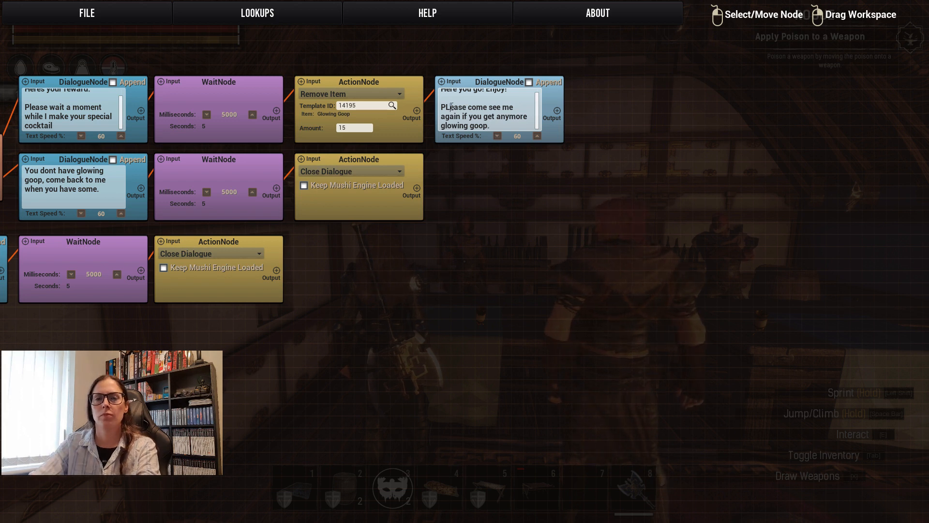
{"action": "left_click", "coordinate": [451, 107]}
{"action": "key", "text": "BackSpace"}
{"action": "type", "text": "l"}
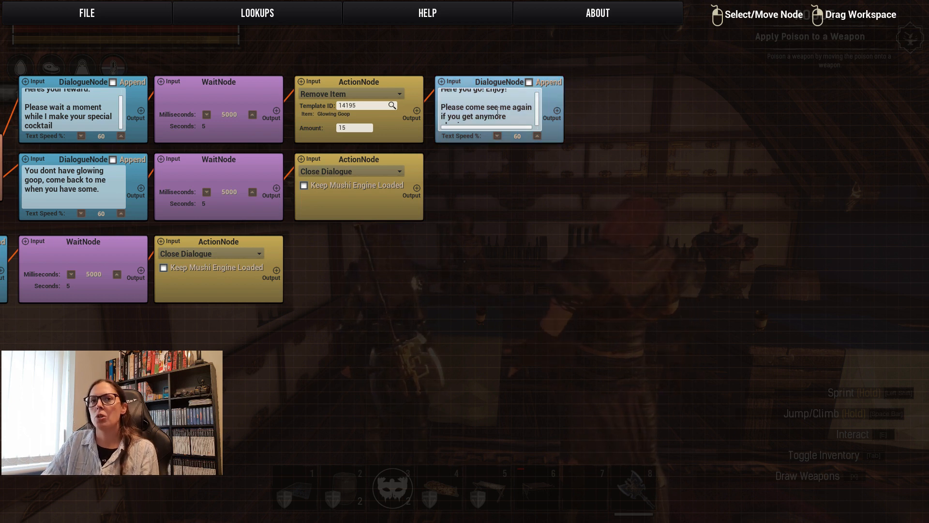
{"action": "scroll", "coordinate": [528, 116], "scroll_direction": "down", "scroll_amount": 2}
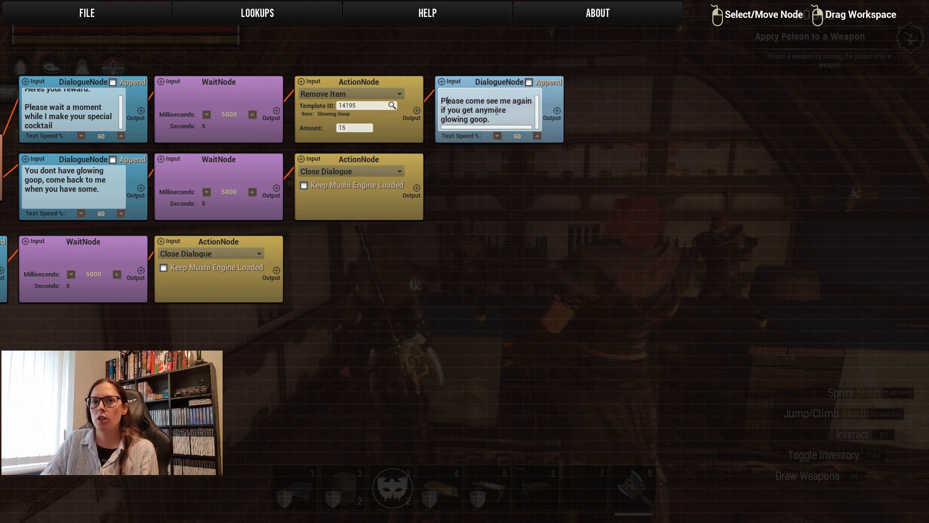
Add an action node after the "Here you go! Enjoy!" dialogue node, align it in the row, and link the dialogue's output to it.
{"action": "right_click", "coordinate": [541, 182]}
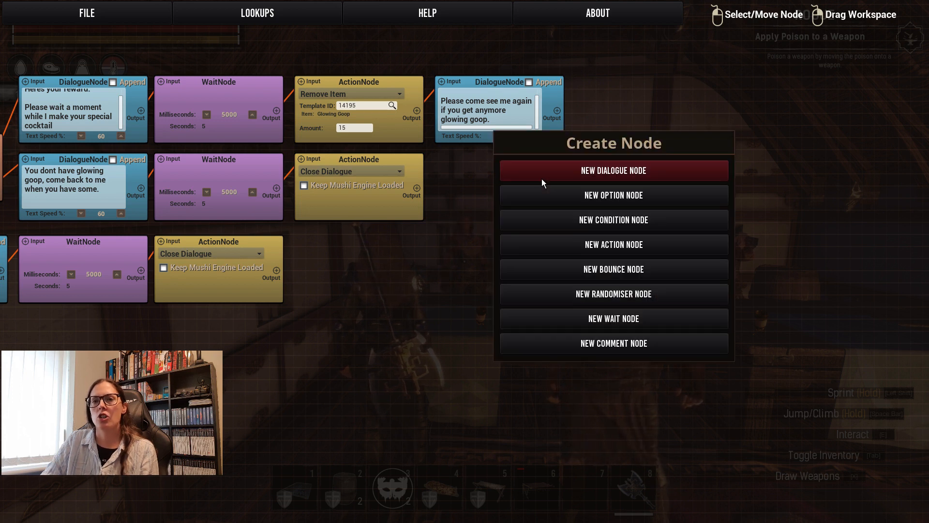
{"action": "left_click", "coordinate": [597, 245]}
{"action": "left_click_drag", "start_coordinate": [584, 188], "coordinate": [616, 82]}
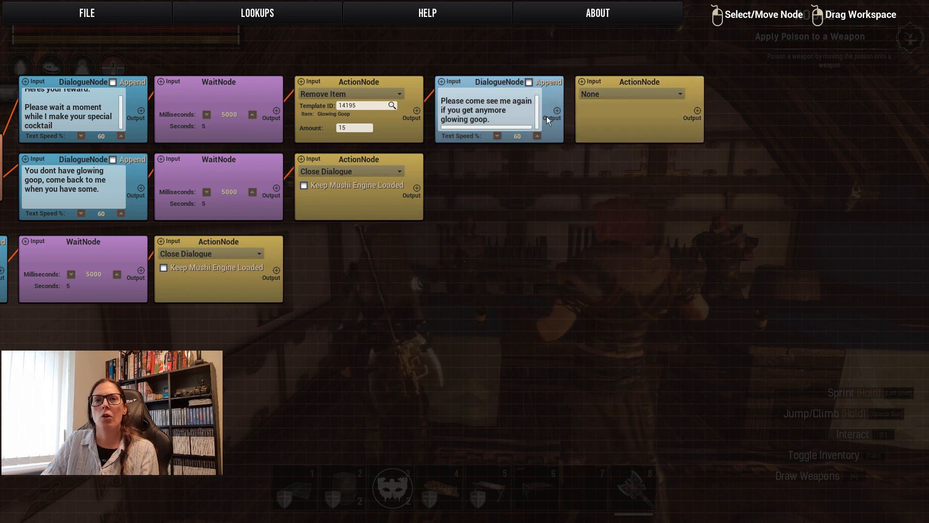
{"action": "left_click_drag", "start_coordinate": [556, 110], "coordinate": [582, 80]}
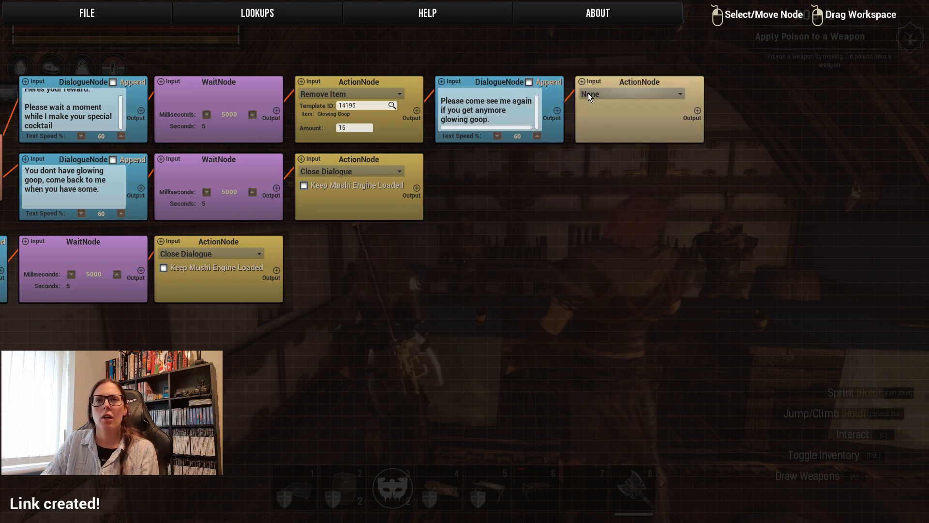
Set the new action node to Give Item with 1 Absinthe (18071).
{"action": "left_click", "coordinate": [587, 93]}
{"action": "left_click", "coordinate": [600, 112]}
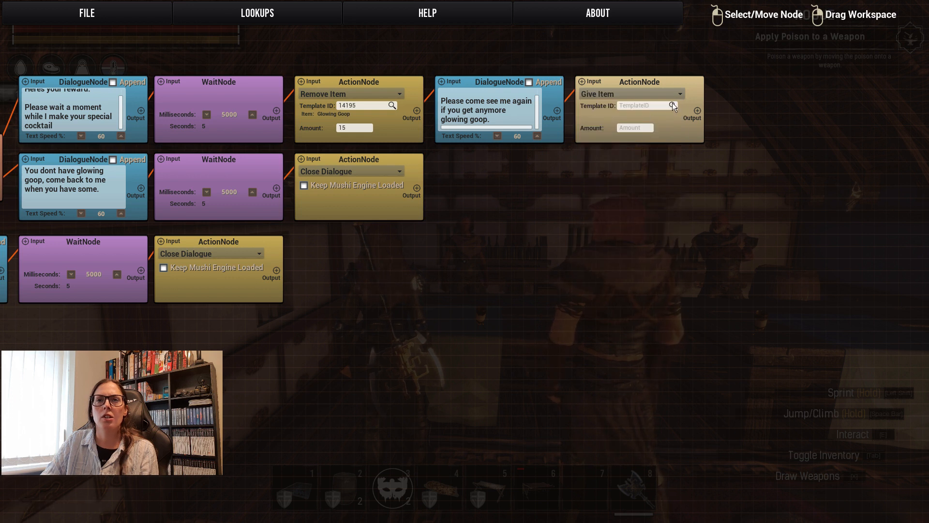
{"action": "left_click", "coordinate": [672, 106]}
{"action": "left_click", "coordinate": [601, 112]}
{"action": "type", "text": "abs"}
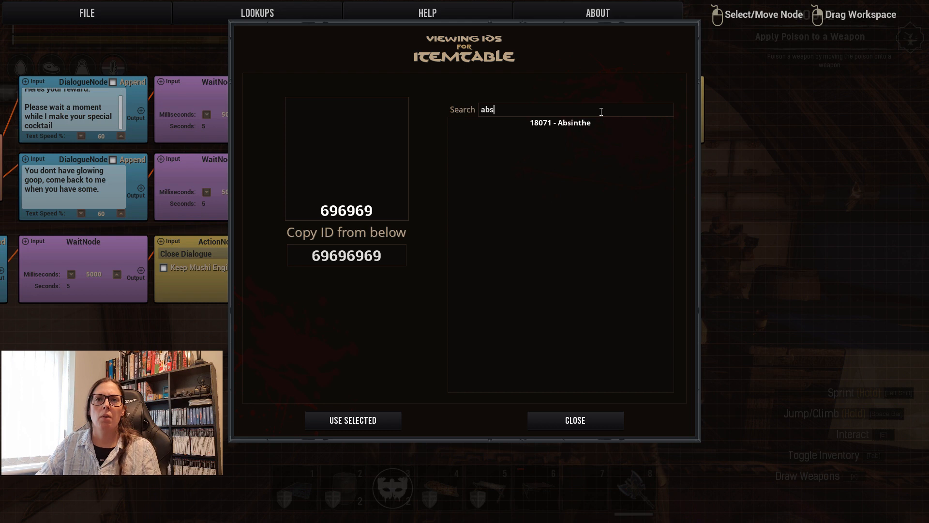
{"action": "left_click", "coordinate": [590, 124]}
{"action": "left_click", "coordinate": [353, 420]}
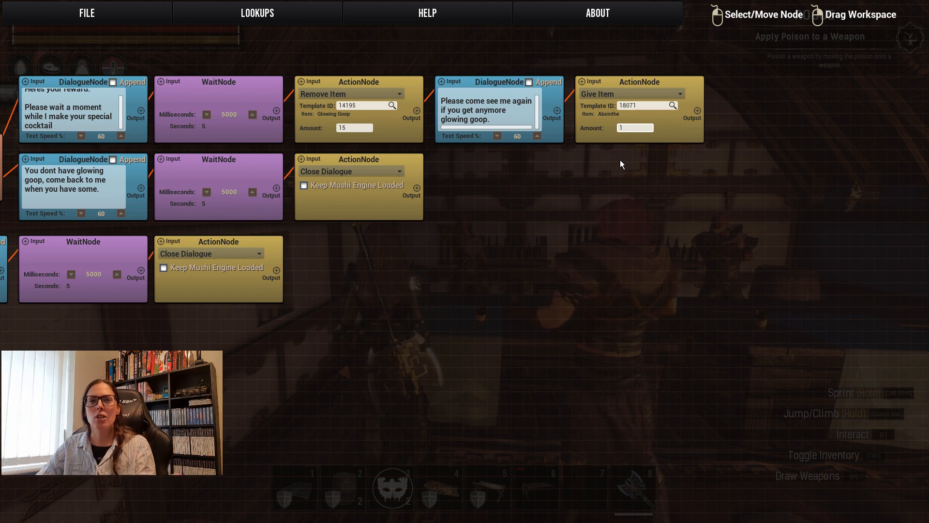
Create four more action nodes and one wait node in the free space below the Give Item node.
{"action": "left_click_drag", "start_coordinate": [614, 187], "coordinate": [438, 240]}
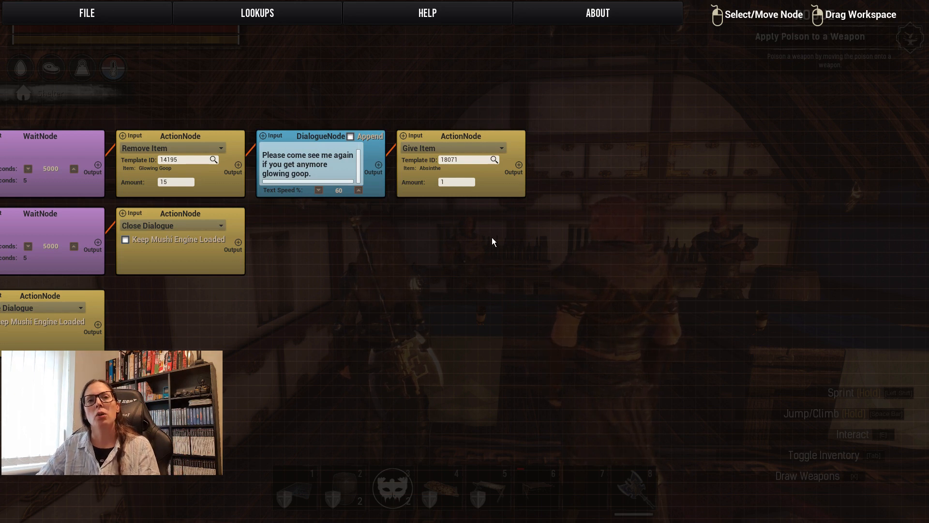
{"action": "left_click_drag", "start_coordinate": [477, 239], "coordinate": [558, 156]}
{"action": "right_click", "coordinate": [532, 167]}
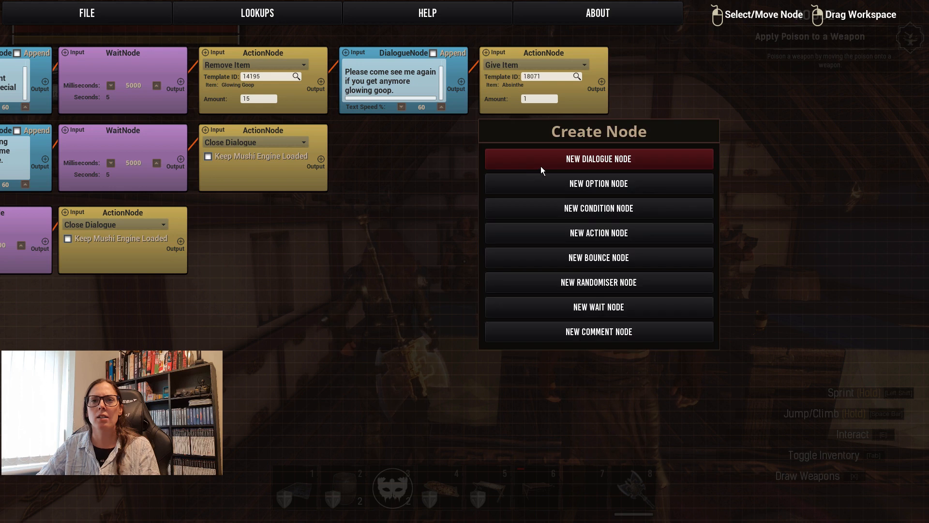
{"action": "left_click", "coordinate": [578, 234]}
{"action": "right_click", "coordinate": [514, 269]}
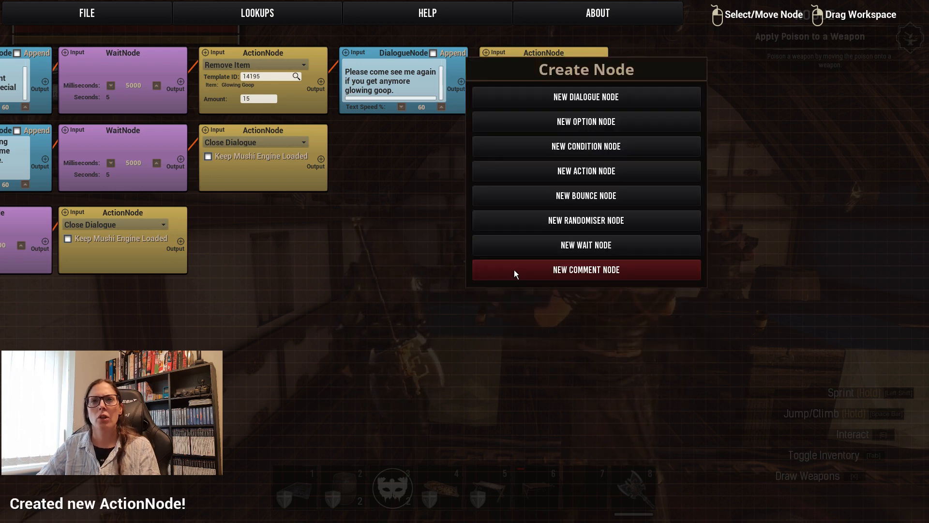
{"action": "left_click", "coordinate": [576, 170]}
{"action": "right_click", "coordinate": [524, 370]}
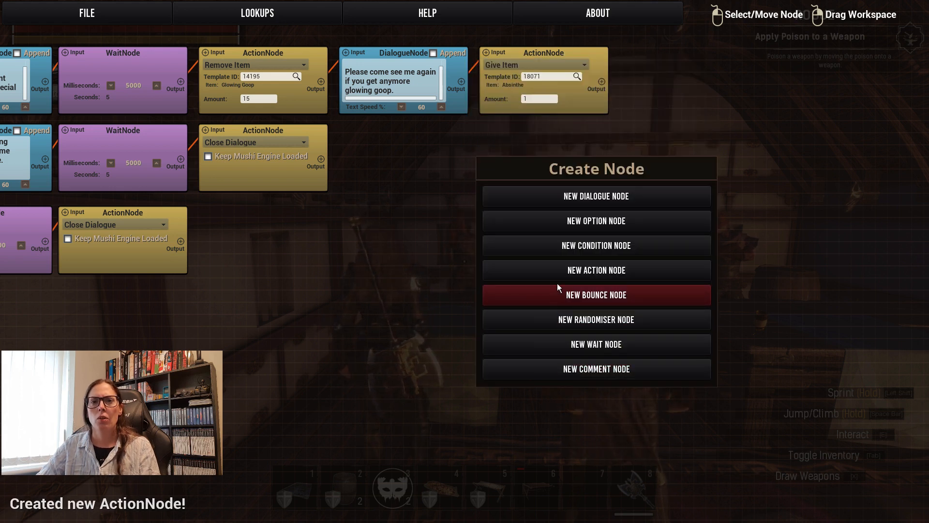
{"action": "left_click", "coordinate": [557, 270]}
{"action": "right_click", "coordinate": [438, 308]}
{"action": "left_click", "coordinate": [471, 212]}
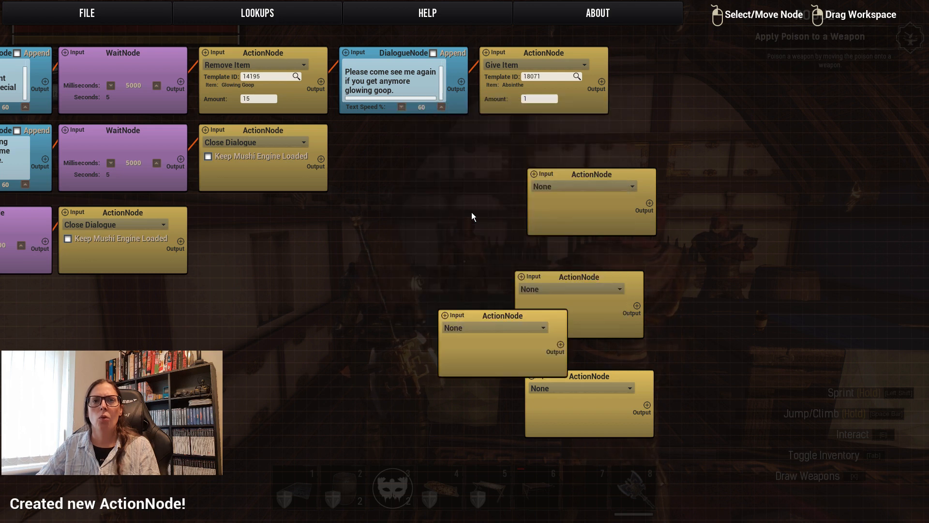
{"action": "right_click", "coordinate": [423, 219]}
{"action": "left_click", "coordinate": [484, 360]}
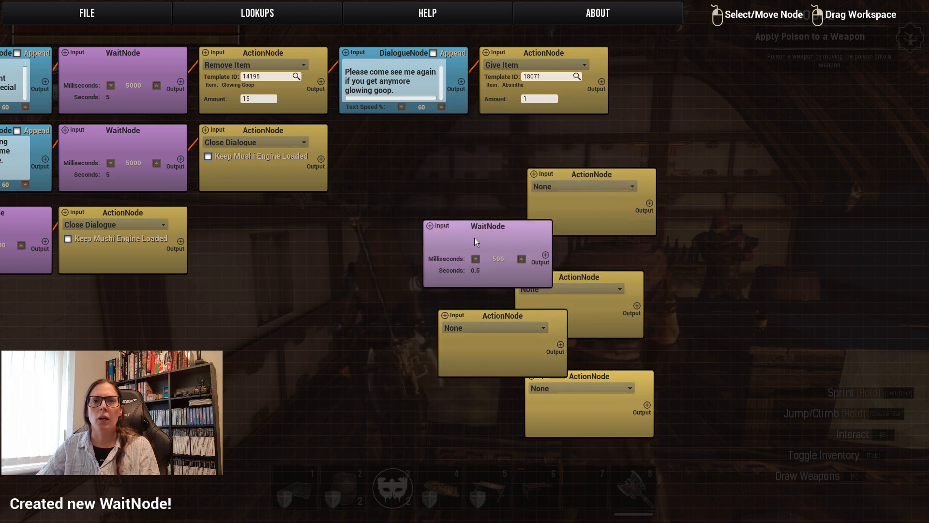
Stack two of the blank action nodes below the Give Item node and link all three in sequence.
{"action": "left_click_drag", "start_coordinate": [472, 223], "coordinate": [746, 246]}
{"action": "left_click_drag", "start_coordinate": [611, 173], "coordinate": [561, 128]}
{"action": "left_click_drag", "start_coordinate": [603, 79], "coordinate": [488, 128]}
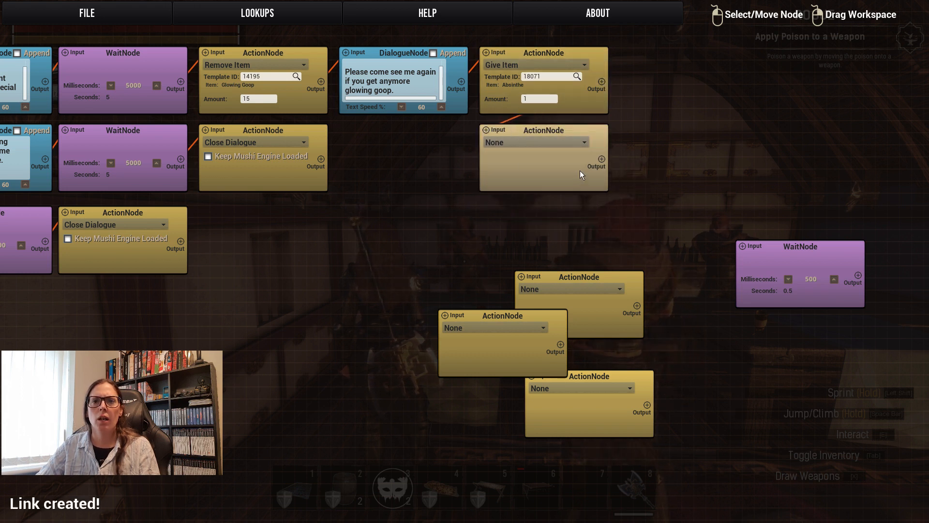
{"action": "left_click_drag", "start_coordinate": [595, 276], "coordinate": [559, 207]}
{"action": "mouse_move", "coordinate": [597, 155]}
{"action": "left_mouse_down"}
{"action": "mouse_move", "coordinate": [489, 215]}
{"action": "mouse_move", "coordinate": [486, 208]}
{"action": "left_mouse_up"}
Place the wait node and another action node at the bottom of the Give Item column and link them in sequence.
{"action": "left_click_drag", "start_coordinate": [513, 317], "coordinate": [409, 352]}
{"action": "left_click_drag", "start_coordinate": [792, 246], "coordinate": [536, 285]}
{"action": "left_click_drag", "start_coordinate": [576, 382], "coordinate": [759, 320]}
{"action": "left_click_drag", "start_coordinate": [376, 350], "coordinate": [529, 362]}
{"action": "left_click_drag", "start_coordinate": [603, 238], "coordinate": [489, 284]}
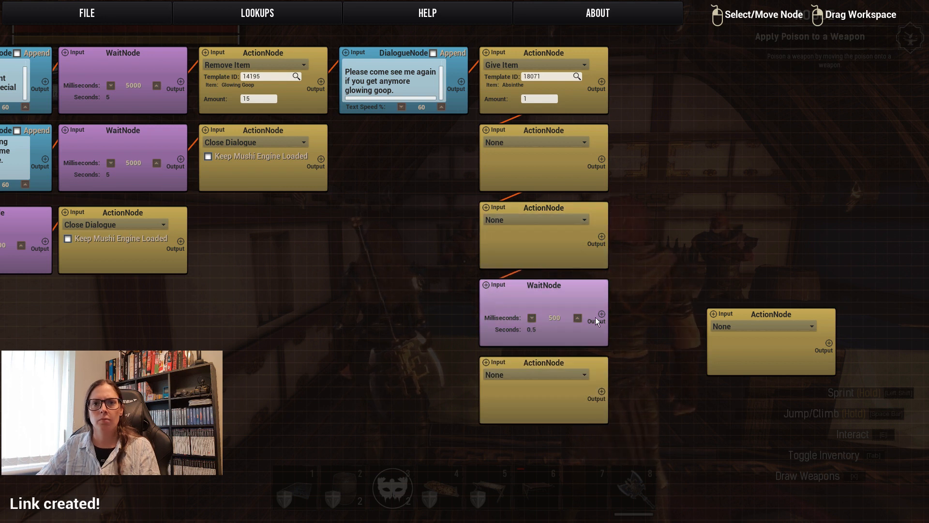
{"action": "left_click_drag", "start_coordinate": [600, 315], "coordinate": [495, 365]}
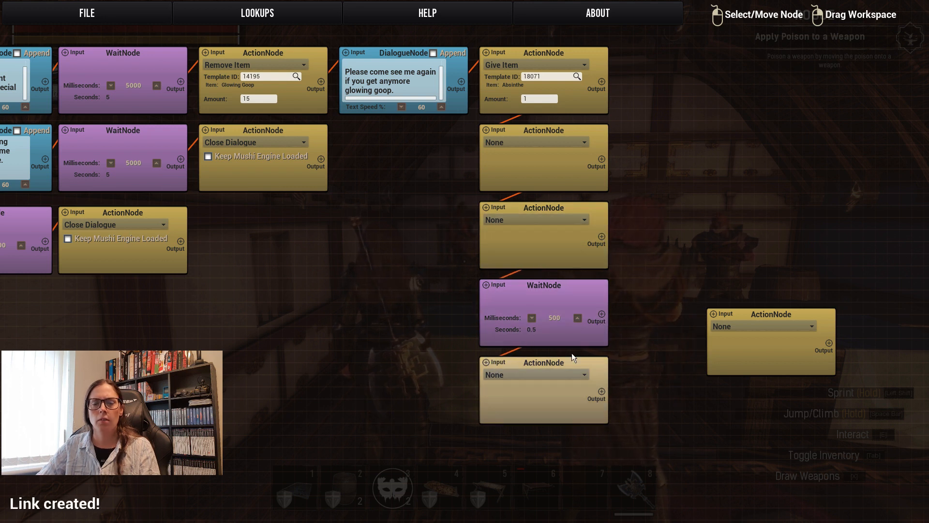
Place the last blank action node beside the column's bottom action node and link that node's output to it.
{"action": "left_click_drag", "start_coordinate": [615, 324], "coordinate": [643, 214]}
{"action": "left_click_drag", "start_coordinate": [762, 208], "coordinate": [674, 256]}
{"action": "left_click_drag", "start_coordinate": [630, 283], "coordinate": [652, 252]}
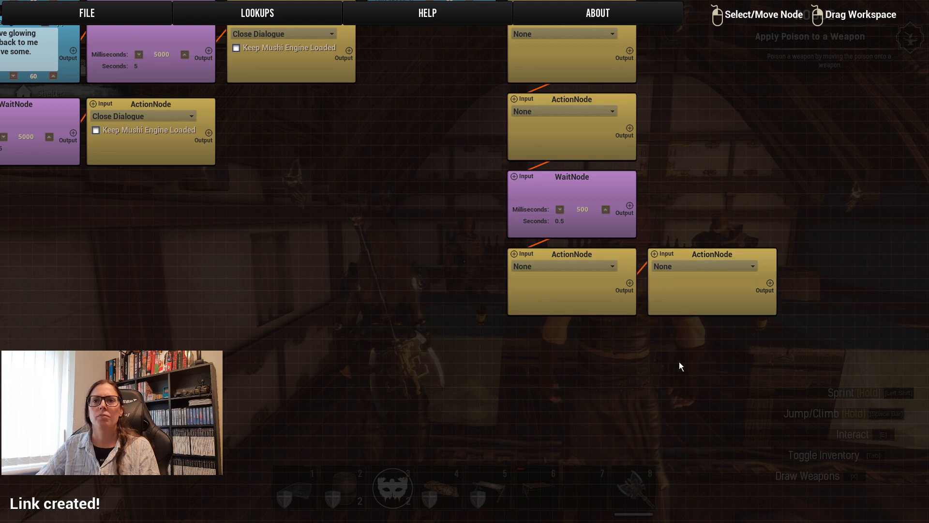
Set the action node below Give Item to Complete Quest with Notify Player enabled, reusing the Give Quest node's quest name, Glowing Goop.
{"action": "left_click_drag", "start_coordinate": [718, 150], "coordinate": [709, 256]}
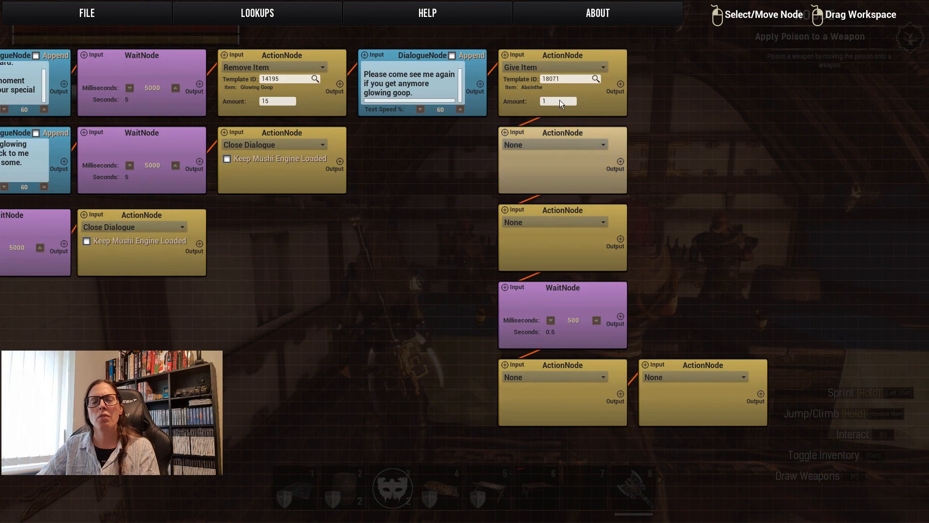
{"action": "left_click", "coordinate": [576, 145]}
{"action": "left_click", "coordinate": [554, 195]}
{"action": "left_click", "coordinate": [548, 167]}
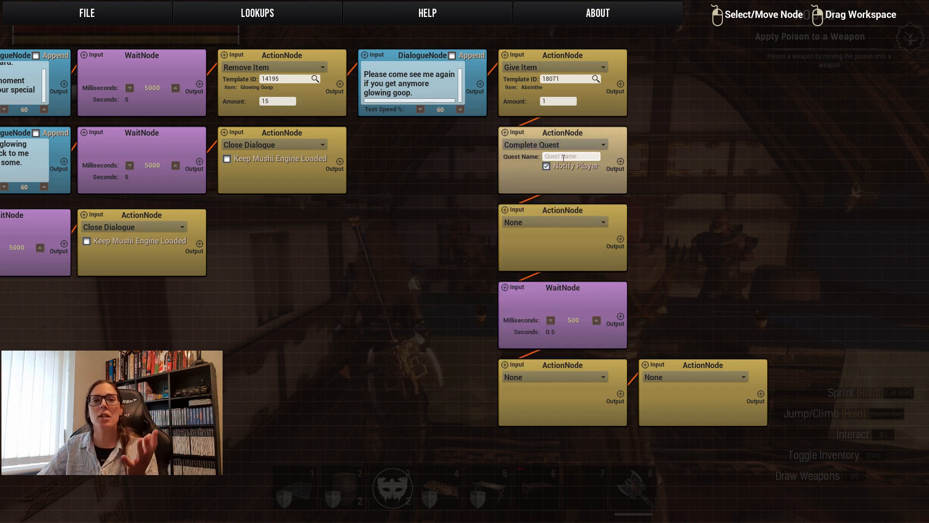
{"action": "left_click_drag", "start_coordinate": [140, 377], "coordinate": [647, 288]}
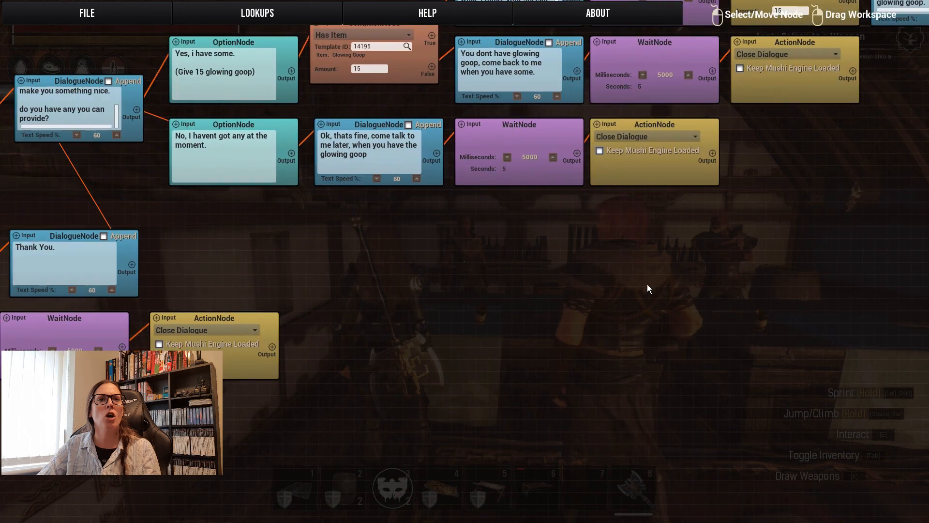
{"action": "left_click_drag", "start_coordinate": [238, 249], "coordinate": [647, 245]}
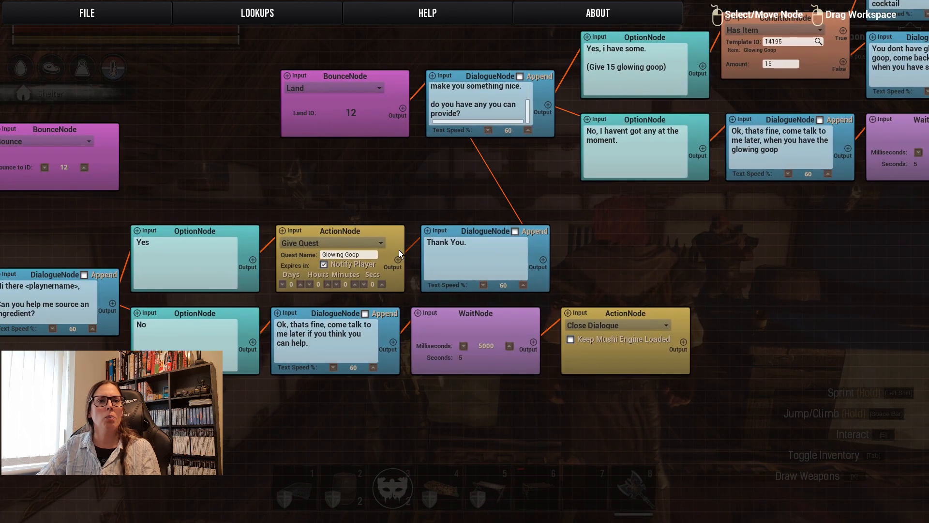
{"action": "left_click", "coordinate": [371, 254]}
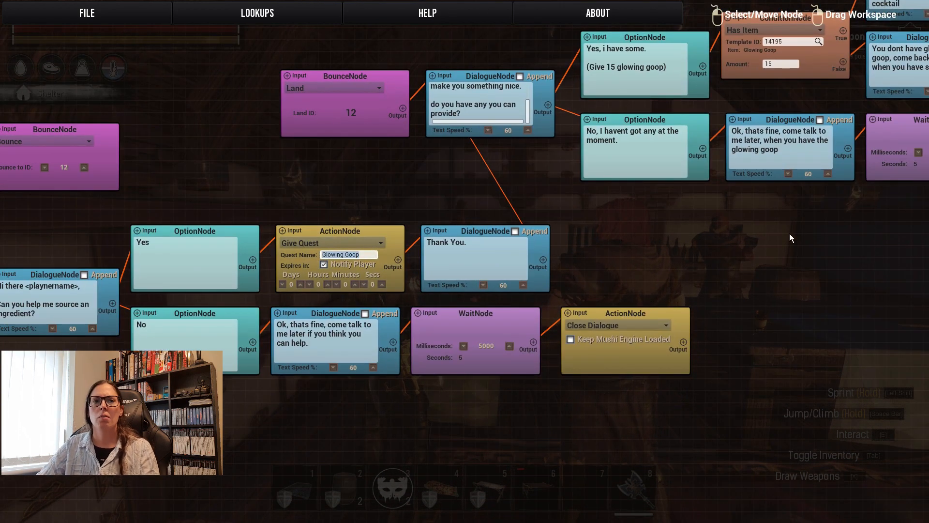
{"action": "left_click_drag", "start_coordinate": [768, 246], "coordinate": [88, 329]}
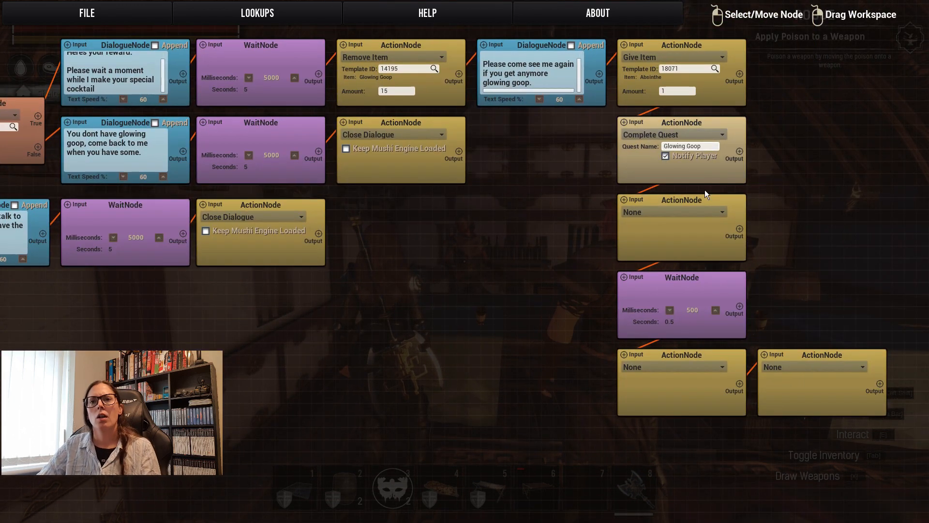
Set the action node below Complete Quest to a Private Chat Message with the chat name "Quest Completed".
{"action": "left_click", "coordinate": [689, 213]}
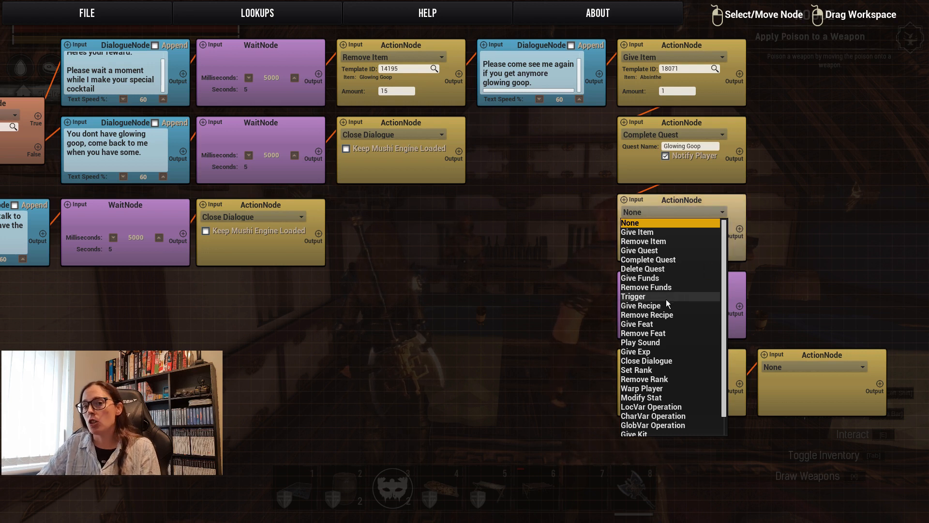
{"action": "scroll", "coordinate": [665, 310], "scroll_direction": "down", "scroll_amount": 1}
{"action": "left_click", "coordinate": [651, 421]}
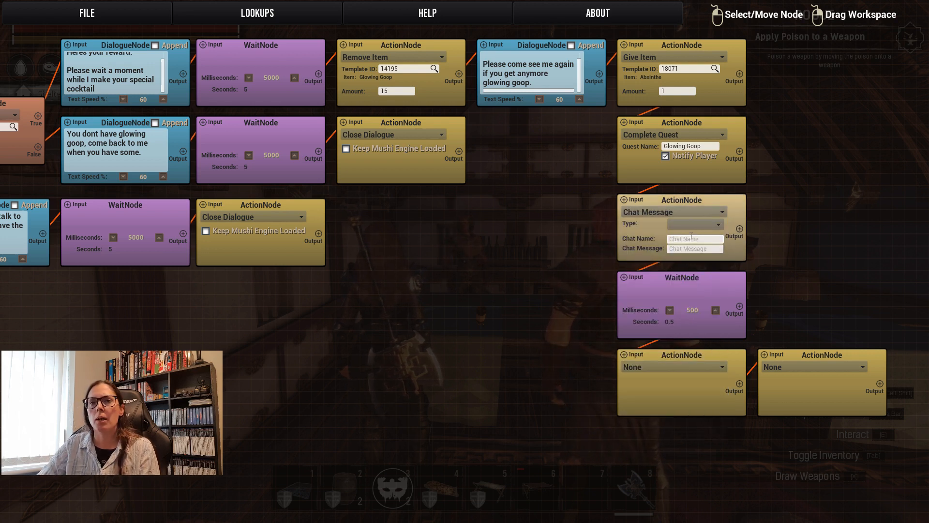
{"action": "left_click", "coordinate": [686, 225]}
{"action": "left_click", "coordinate": [690, 254]}
{"action": "left_click", "coordinate": [692, 239]}
{"action": "type", "text": "Q"}
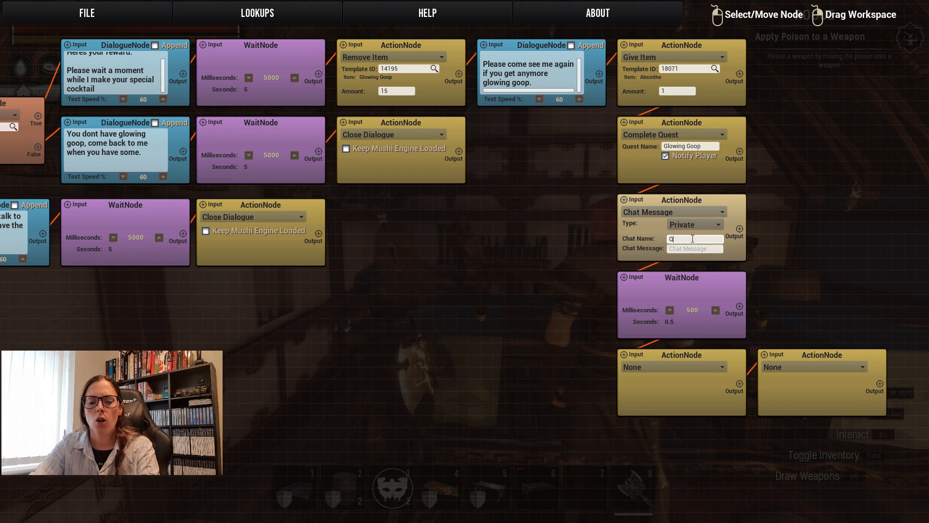
{"action": "type", "text": "uest Completed"}
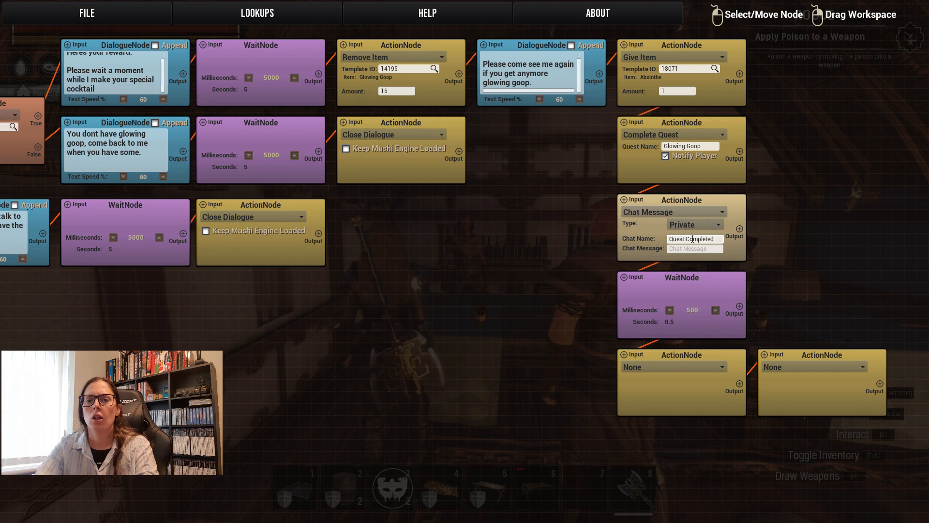
Enter the chat message saying that the barmaid, named in the text, has given you "1 Absinthe for your trouble!".
{"action": "key", "text": "Tab"}
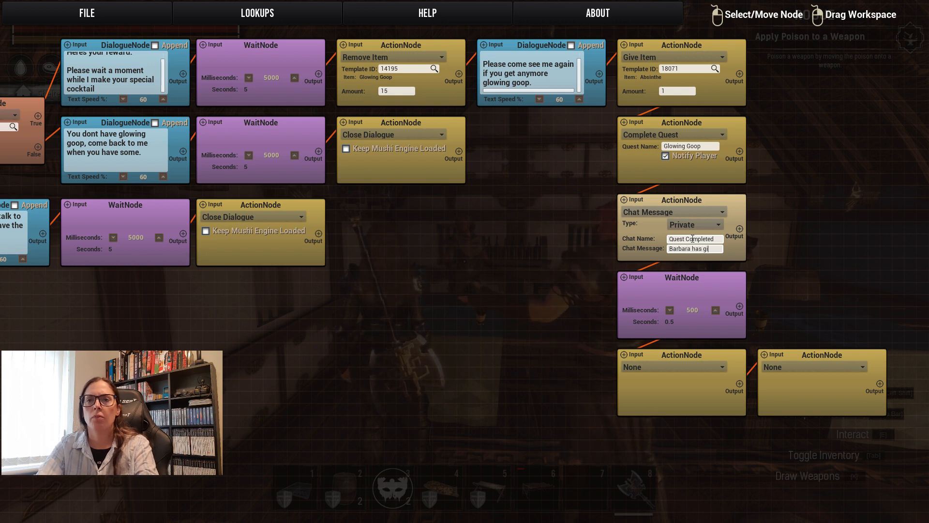
{"action": "type", "text": "1 Absinthe fo"}
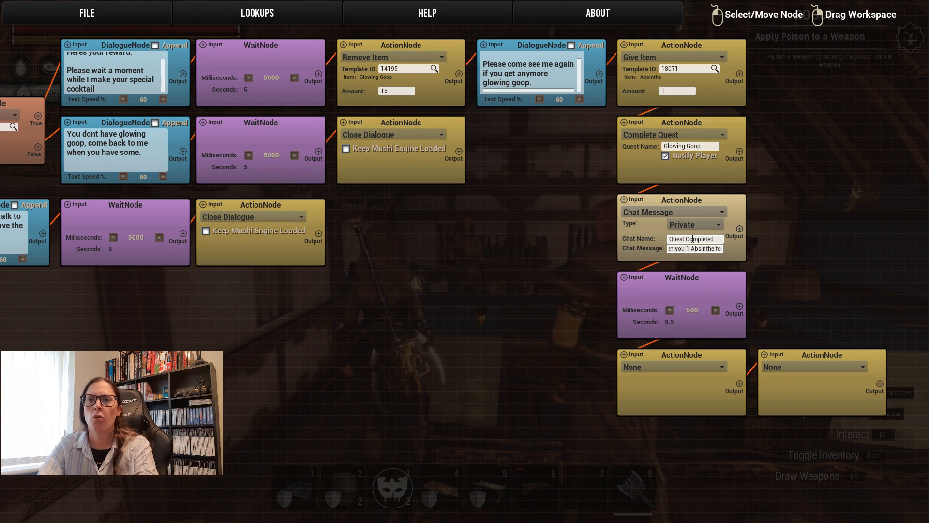
{"action": "type", "text": "r your troubl"}
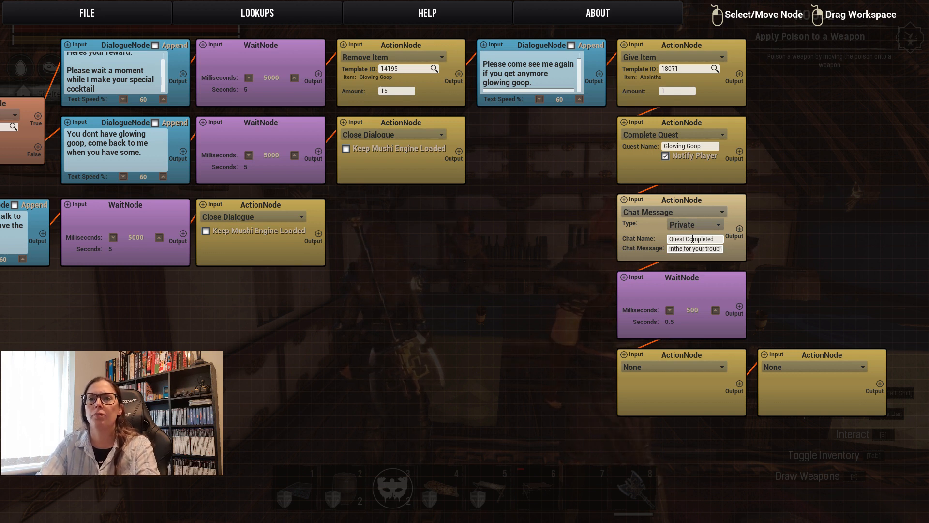
{"action": "type", "text": "e!"}
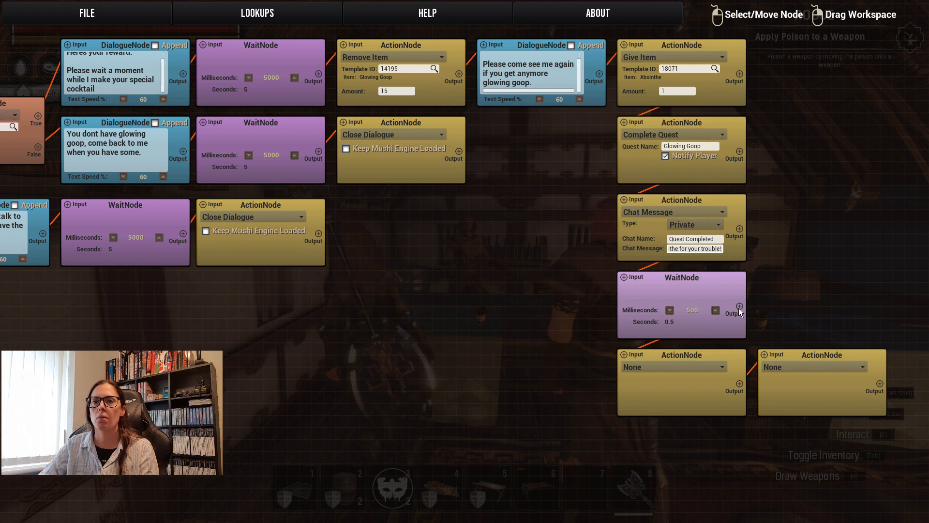
Set the wait node below Chat Message to 5040 milliseconds and try to link its output to the action node below.
{"action": "left_click", "coordinate": [715, 311]}
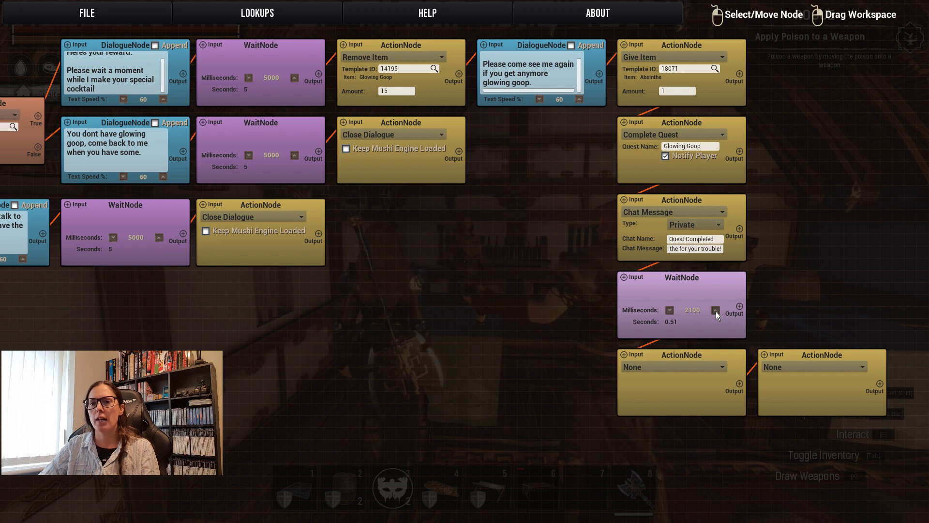
{"action": "left_click", "coordinate": [715, 310]}
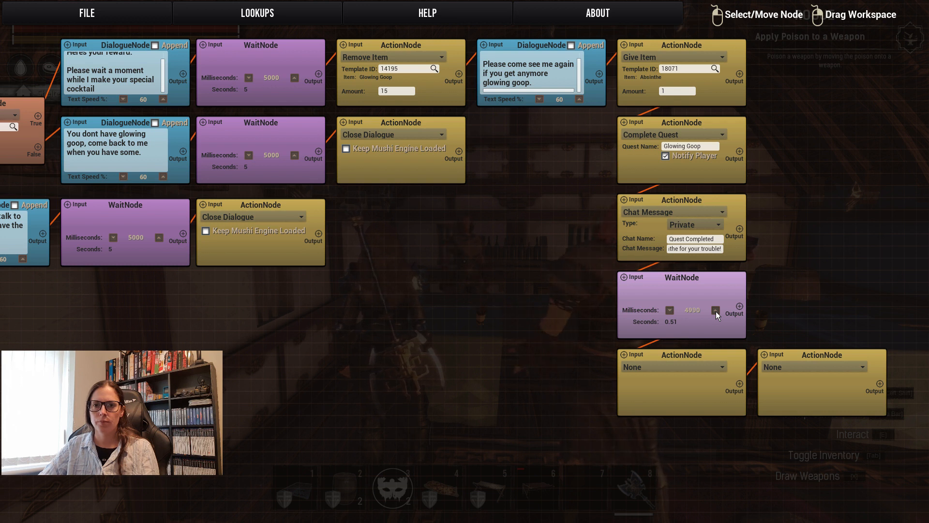
{"action": "left_click", "coordinate": [673, 367]}
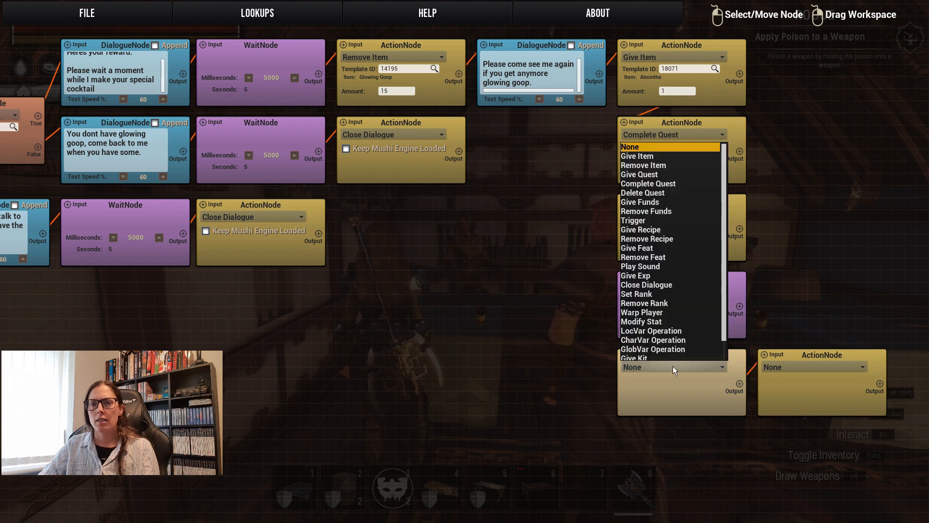
{"action": "right_click", "coordinate": [740, 316]}
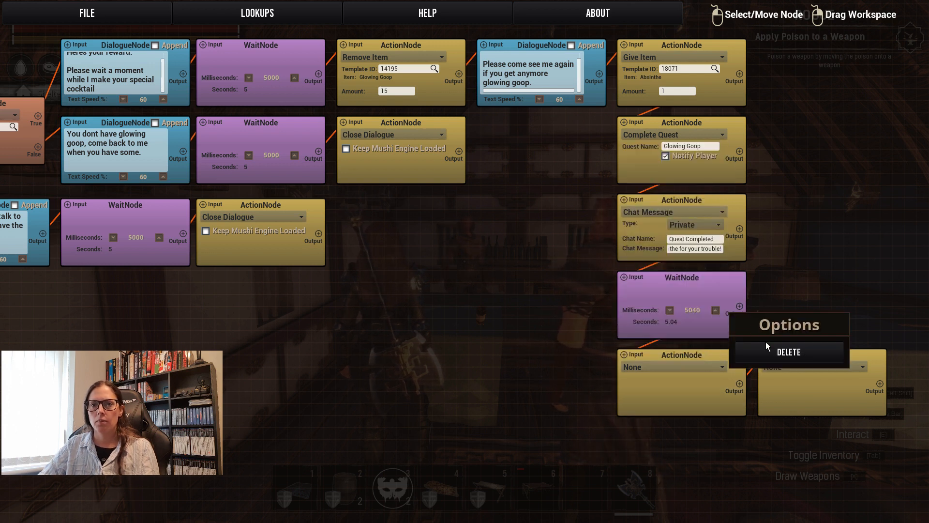
{"action": "left_click", "coordinate": [793, 260]}
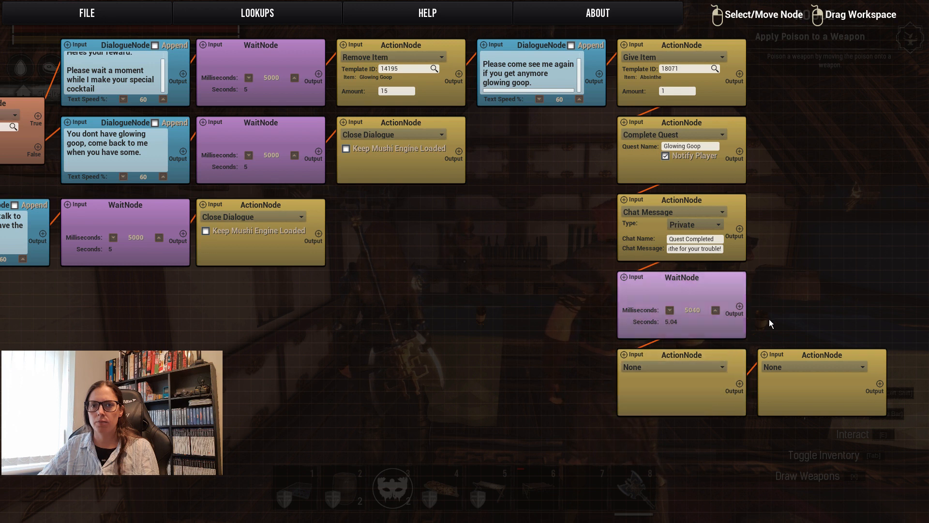
{"action": "left_click_drag", "start_coordinate": [739, 307], "coordinate": [624, 355]}
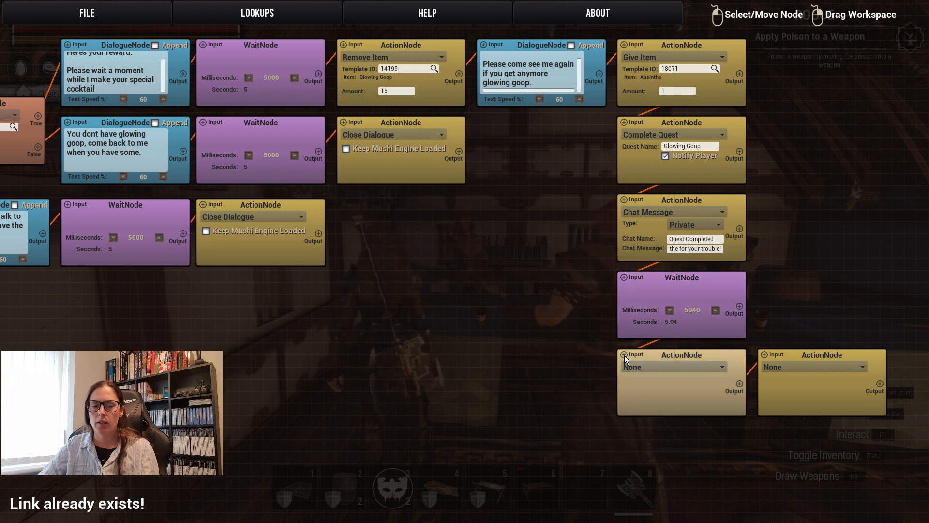
Set the action node below the wait node to Delete Quest, reusing the quest name Glowing Goop from the Complete Quest node.
{"action": "left_click", "coordinate": [698, 366]}
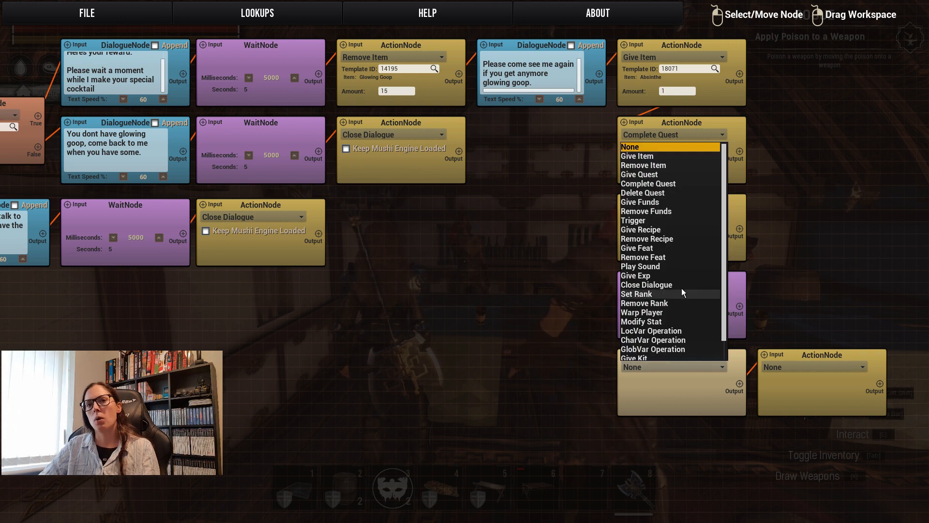
{"action": "left_click", "coordinate": [661, 193]}
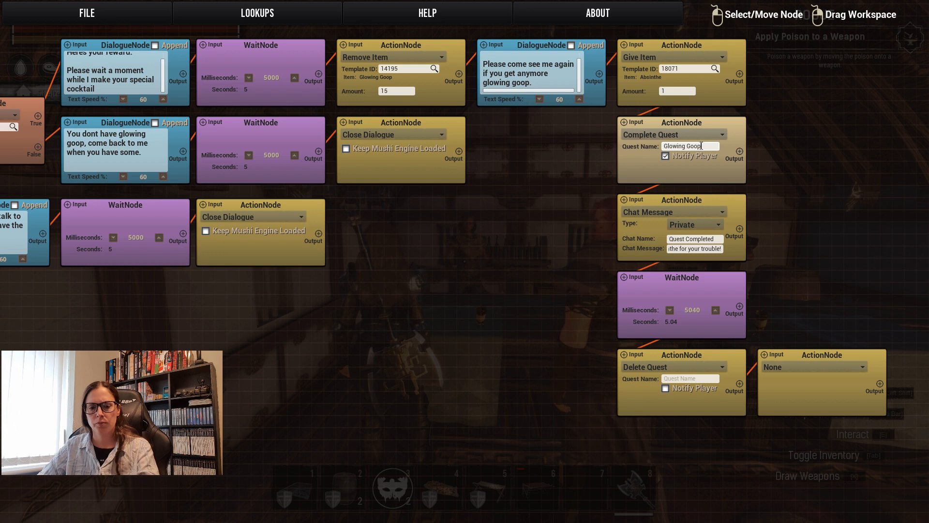
{"action": "left_click_drag", "start_coordinate": [701, 146], "coordinate": [597, 144]}
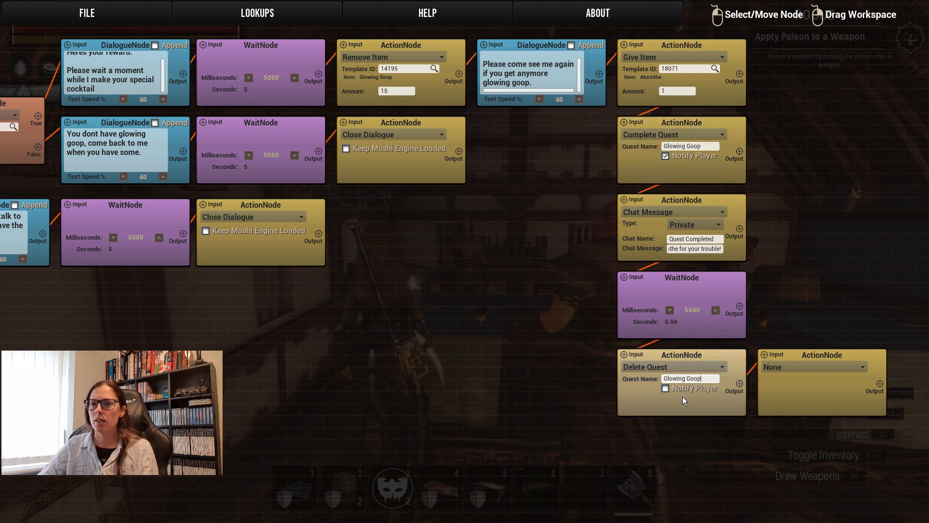
Set the last blank action node, beside Delete Quest, to Close Dialogue.
{"action": "left_click", "coordinate": [810, 364]}
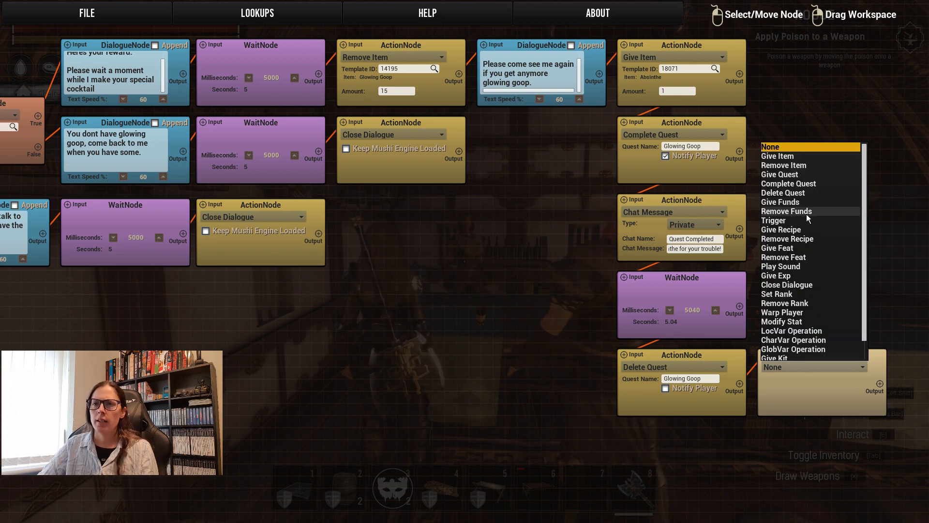
{"action": "scroll", "coordinate": [812, 283], "scroll_direction": "down", "scroll_amount": 1}
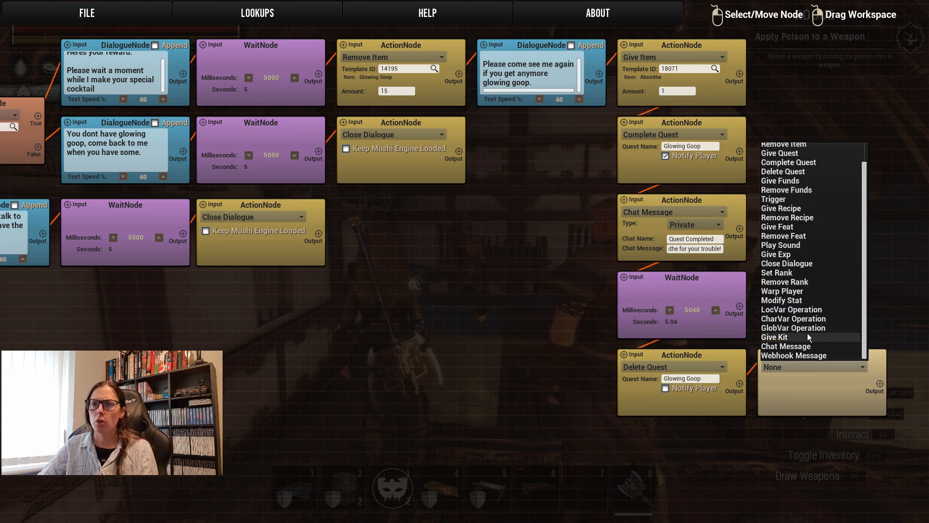
{"action": "left_click", "coordinate": [805, 267]}
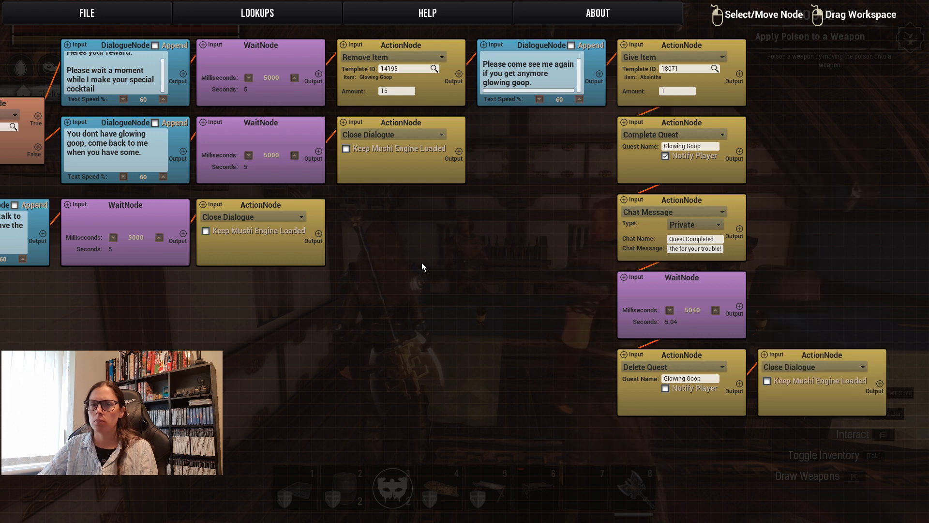
Save the finished dialogue script and exit both the dialogue editor and the barmaid's Thespian configuration.
{"action": "left_click_drag", "start_coordinate": [392, 300], "coordinate": [683, 280]}
{"action": "left_click_drag", "start_coordinate": [284, 338], "coordinate": [753, 289]}
{"action": "left_click_drag", "start_coordinate": [336, 237], "coordinate": [543, 212]}
{"action": "left_click_drag", "start_coordinate": [614, 214], "coordinate": [559, 205]}
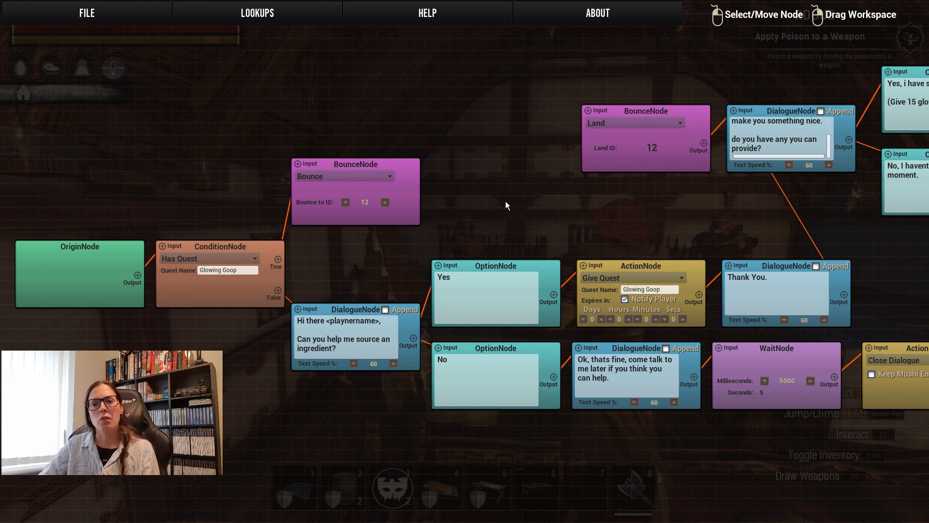
{"action": "left_click", "coordinate": [80, 15]}
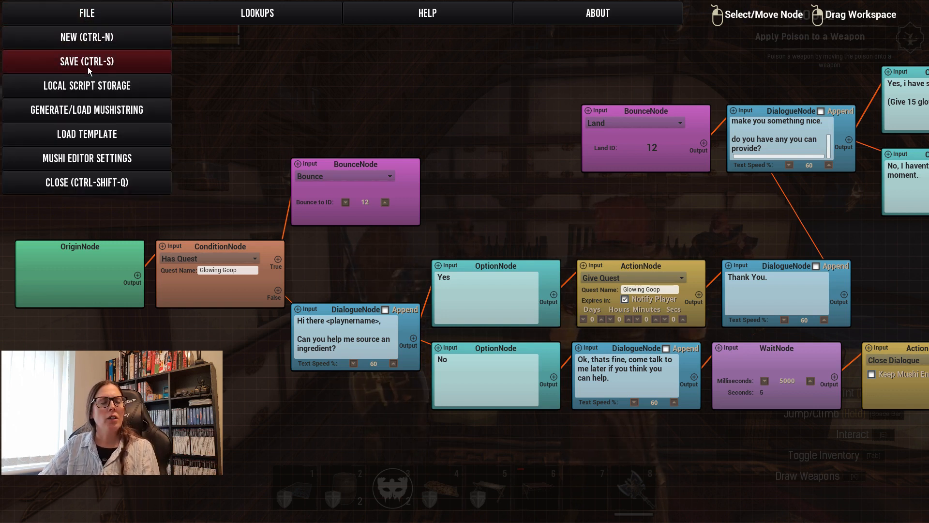
{"action": "left_click", "coordinate": [85, 63]}
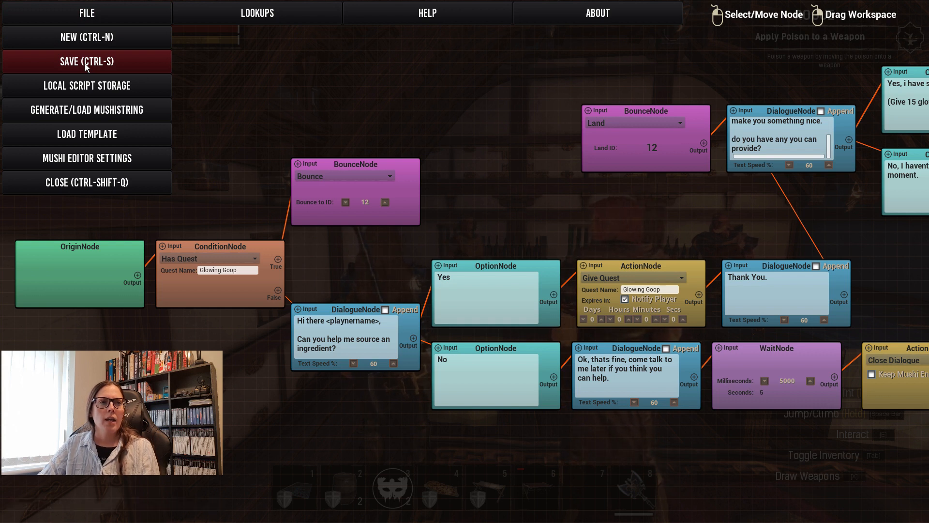
{"action": "left_click", "coordinate": [75, 14]}
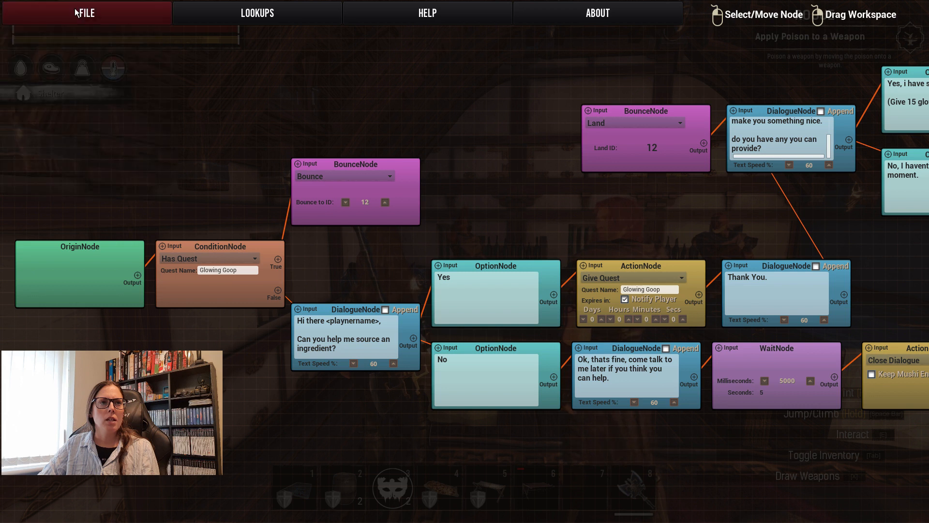
{"action": "left_click", "coordinate": [85, 15]}
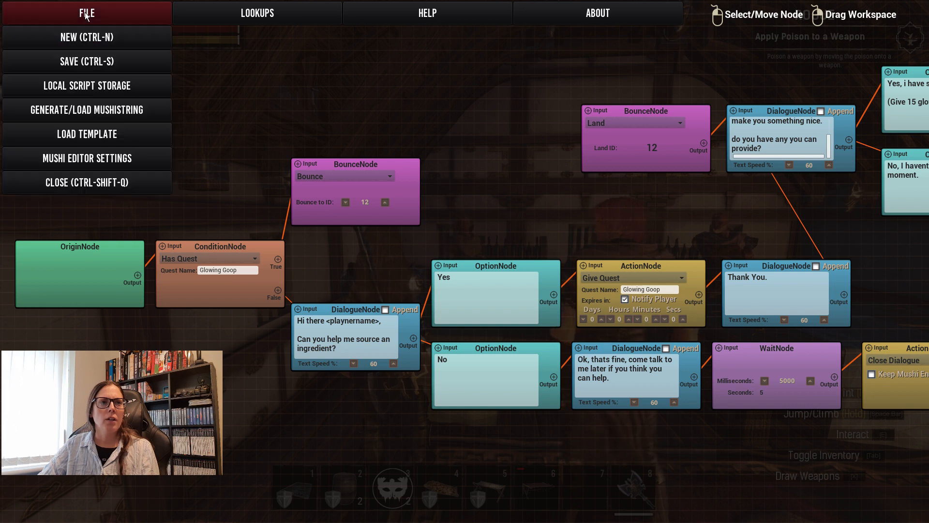
{"action": "left_click", "coordinate": [93, 183]}
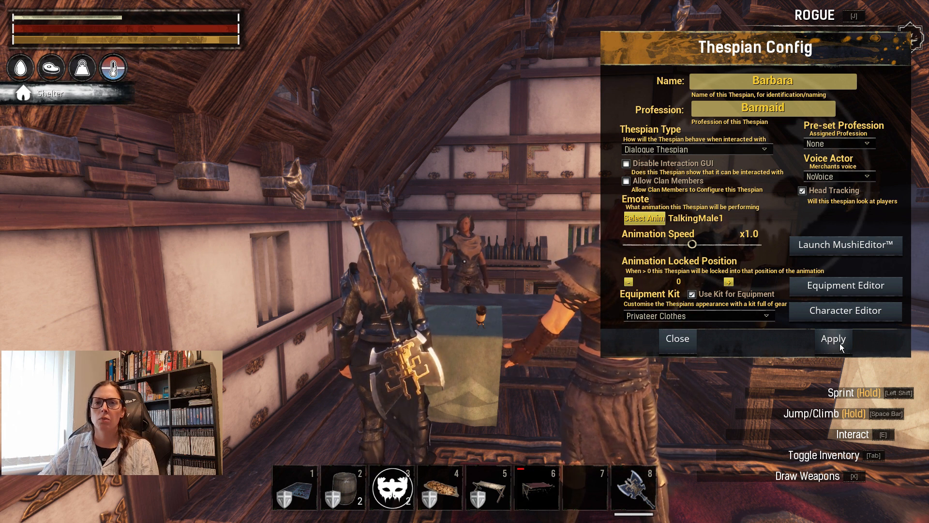
{"action": "left_click", "coordinate": [677, 338]}
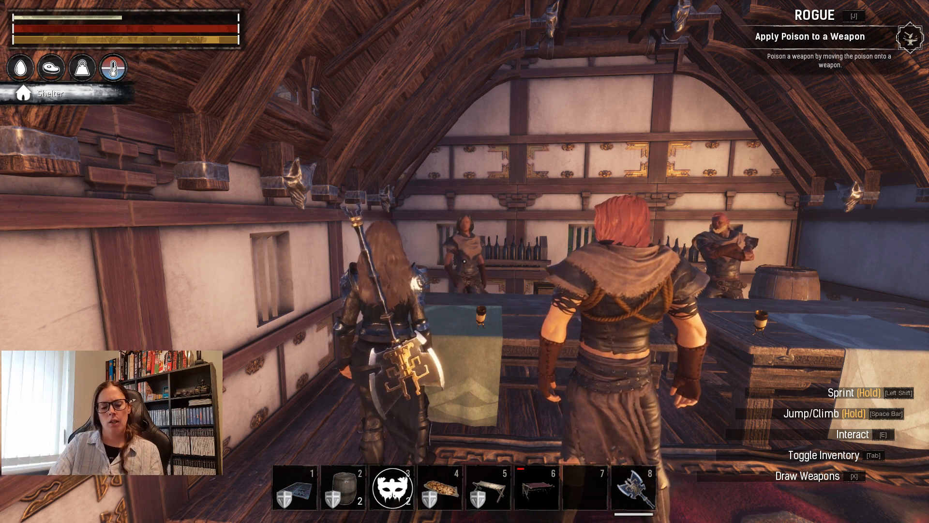
Check the player character's inventory, then return to the game.
{"action": "key", "text": "Escape"}
{"action": "key", "text": "Escape"}
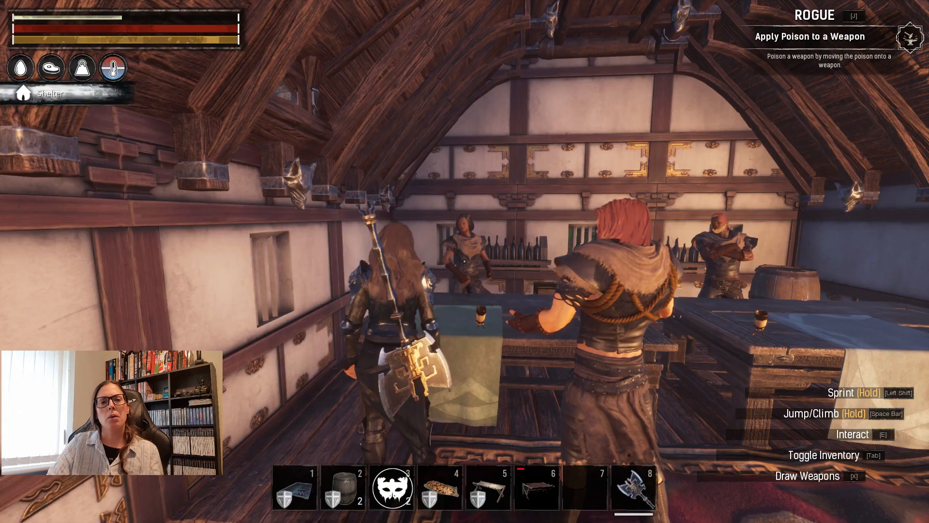
{"action": "key", "text": "i"}
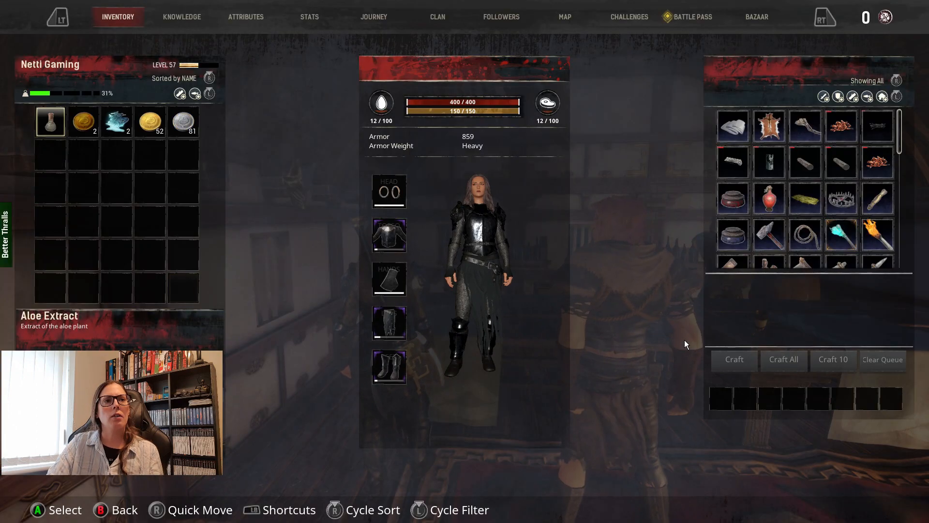
{"action": "key", "text": "Escape"}
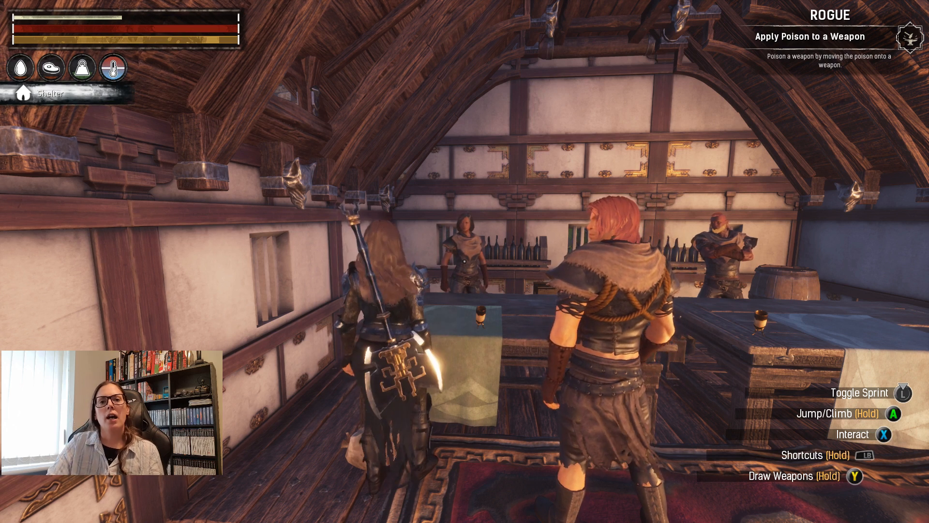
Talk to the barmaid to test her opening dialogue, then leave the conversation.
{"action": "key", "text": "e"}
{"action": "key", "text": "e"}
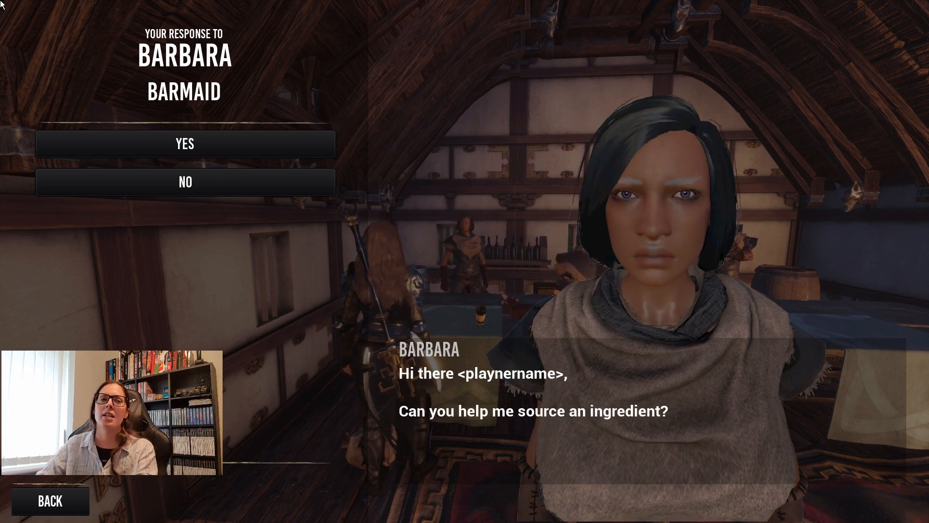
{"action": "key", "text": "Escape"}
Reopen the barmaid's script in MushiEditor and correct the greeting's player placeholder to <playername>.
{"action": "key", "text": "e"}
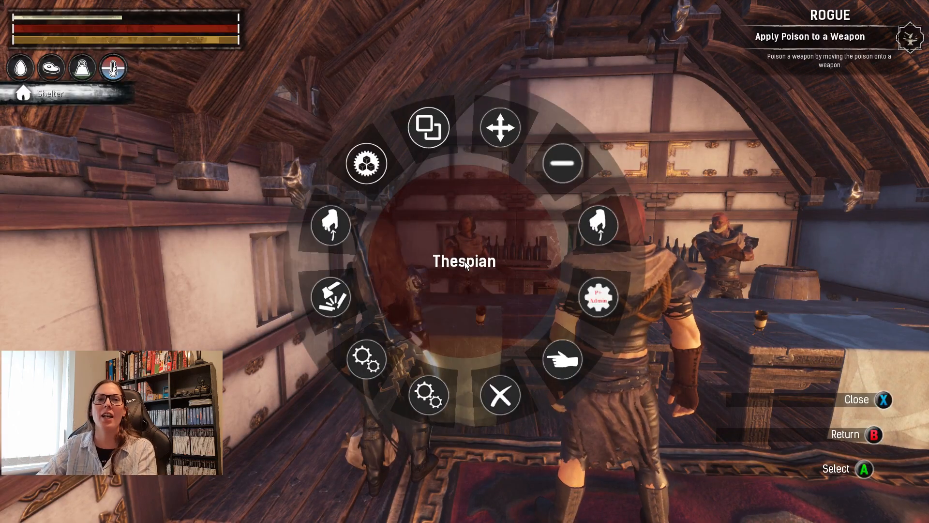
{"action": "key", "text": "Return"}
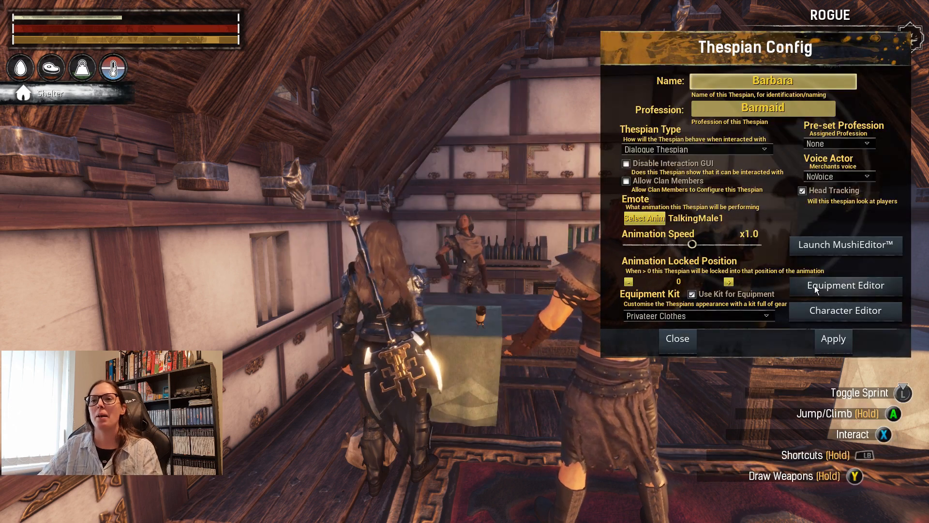
{"action": "left_click", "coordinate": [822, 243]}
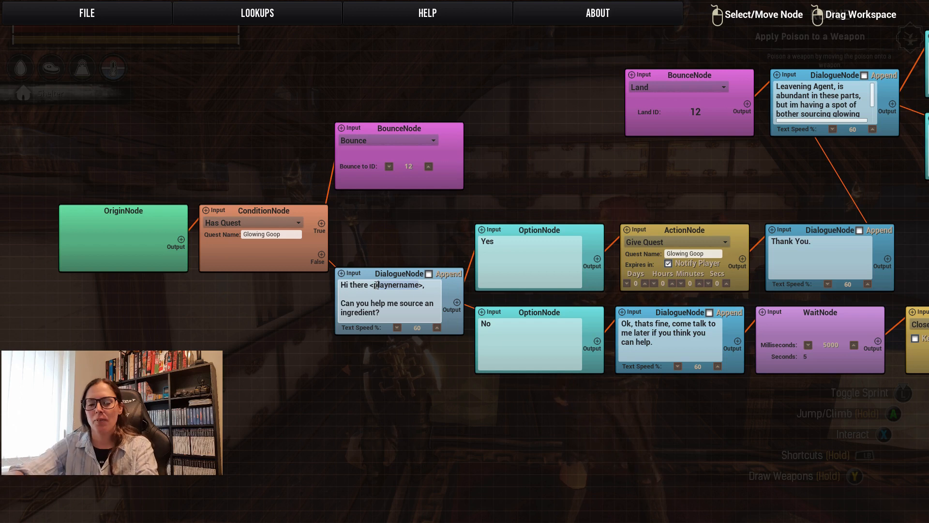
{"action": "key", "text": "BackSpace"}
{"action": "key", "text": "BackSpace"}
{"action": "key", "text": "BackSpace"}
{"action": "key", "text": "BackSpace"}
{"action": "key", "text": "BackSpace"}
{"action": "key", "text": "BackSpace"}
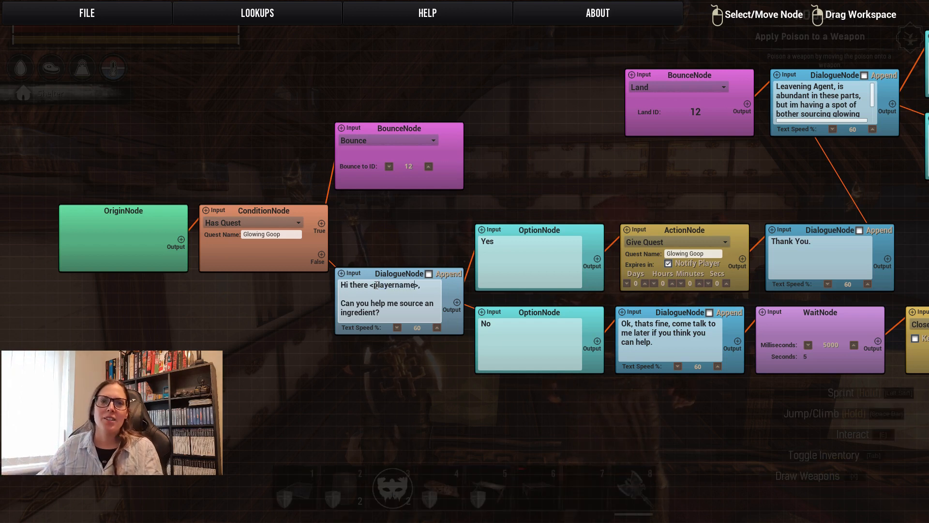
Save the script with the corrected greeting and close the dialogue editor.
{"action": "left_click", "coordinate": [82, 17]}
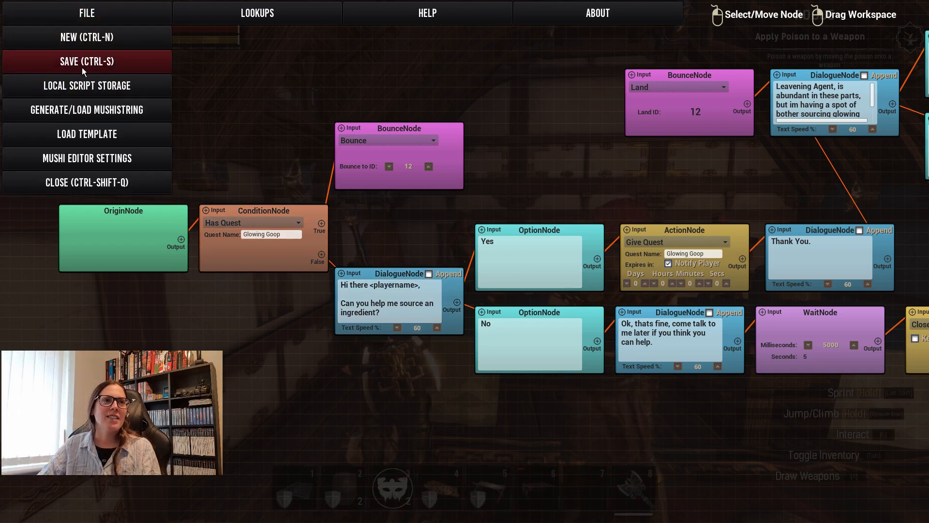
{"action": "left_click", "coordinate": [82, 67]}
{"action": "left_click", "coordinate": [90, 14]}
{"action": "left_click", "coordinate": [91, 13]}
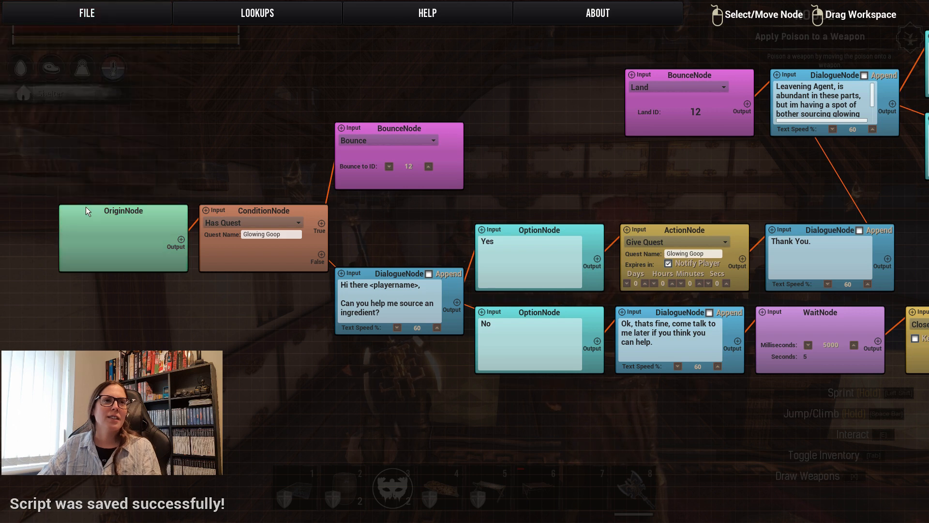
{"action": "left_click", "coordinate": [94, 15]}
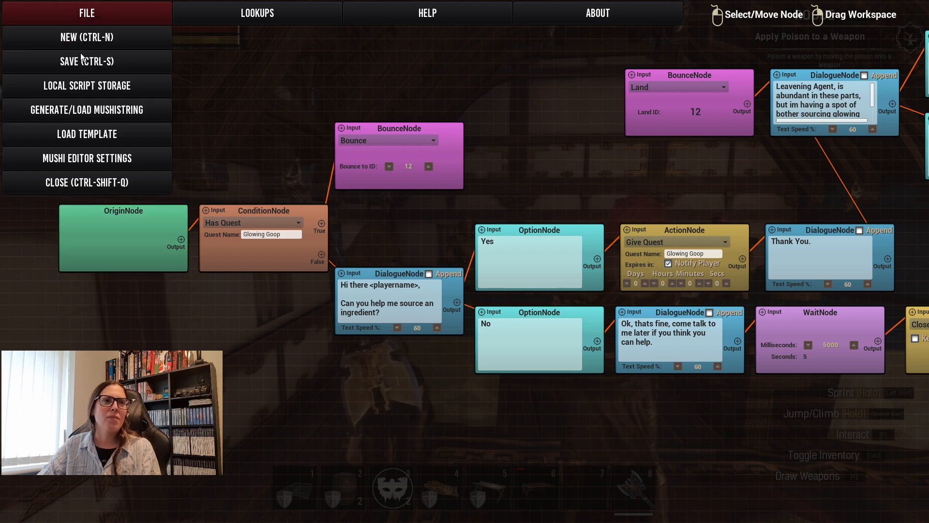
{"action": "left_click", "coordinate": [81, 183]}
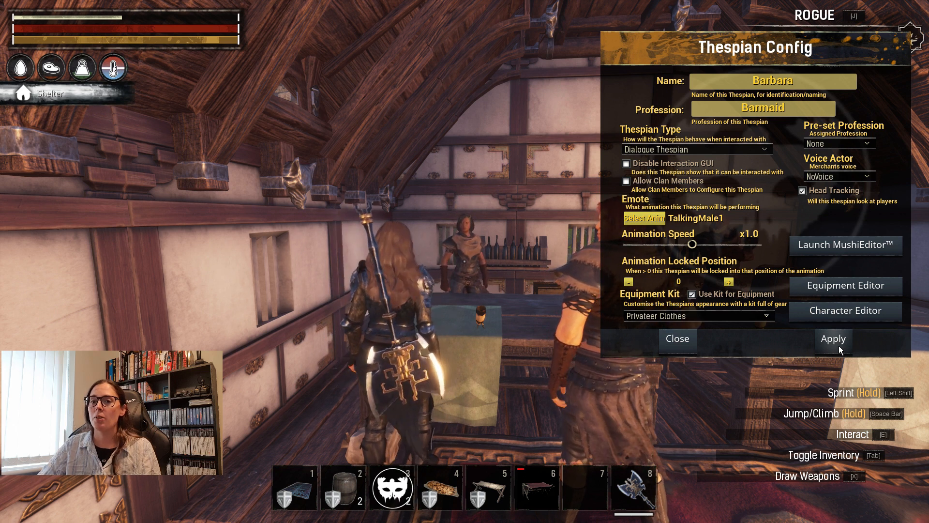
Close the Thespian configuration and talk to the barmaid, declining her request to test the "No" branch, and leave the conversation.
{"action": "left_click", "coordinate": [670, 345]}
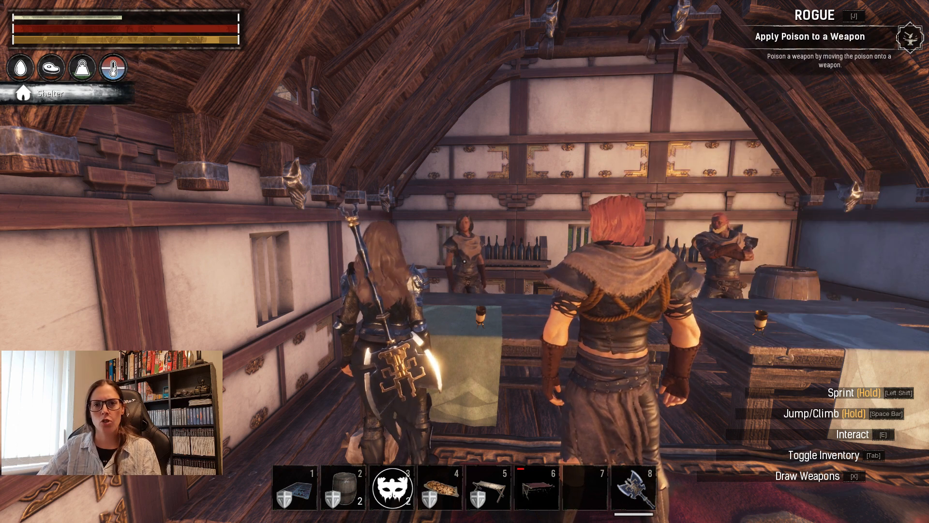
{"action": "key", "text": "e"}
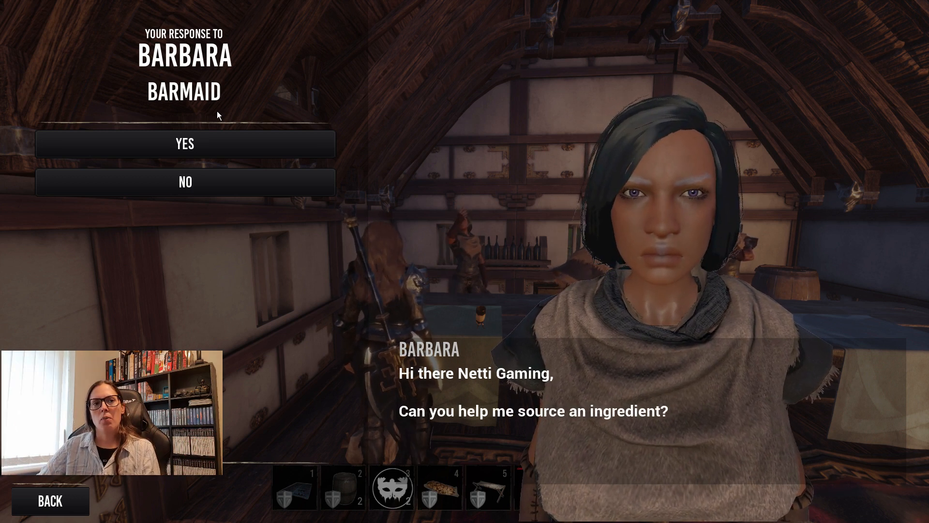
{"action": "left_click", "coordinate": [246, 182]}
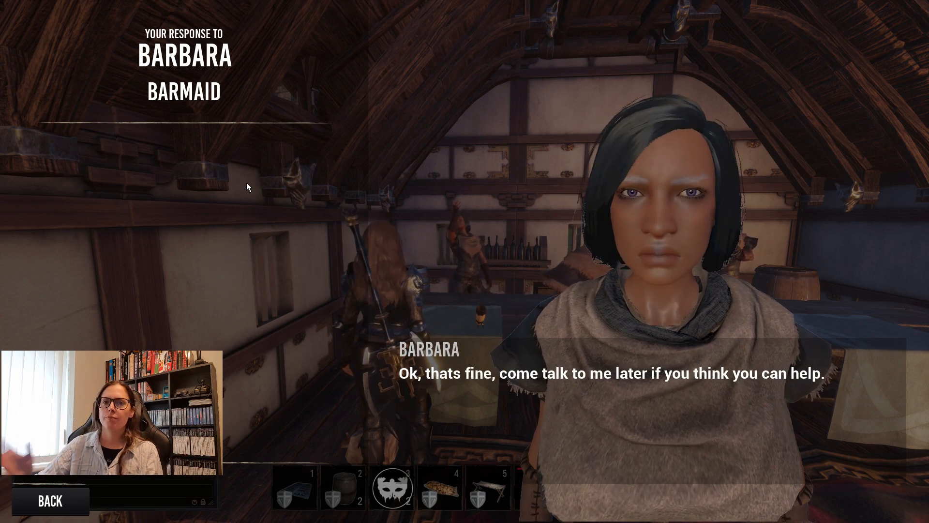
{"action": "key", "text": "Escape"}
Accept the barmaid's request and try the 15 Glowing Goop turn-in, reopening the conversation once to test the active-quest branch.
{"action": "key", "text": "e"}
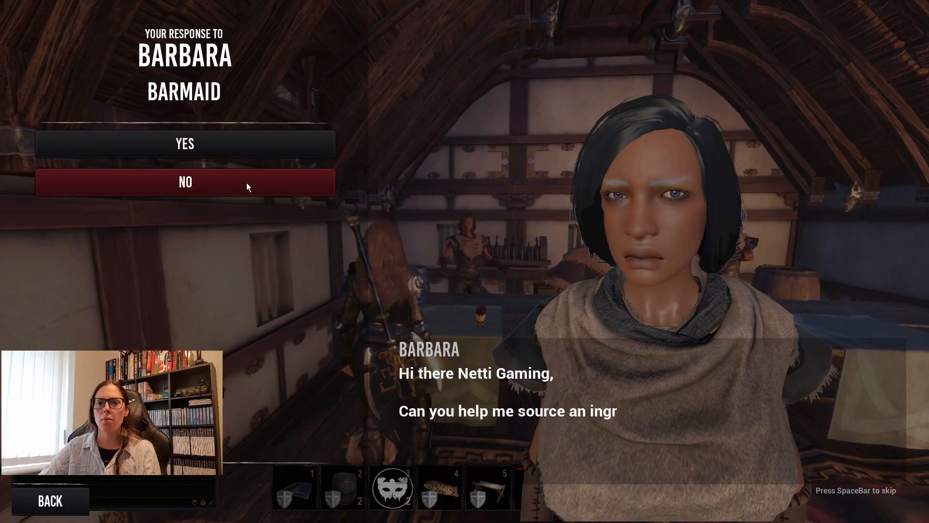
{"action": "left_click", "coordinate": [220, 138]}
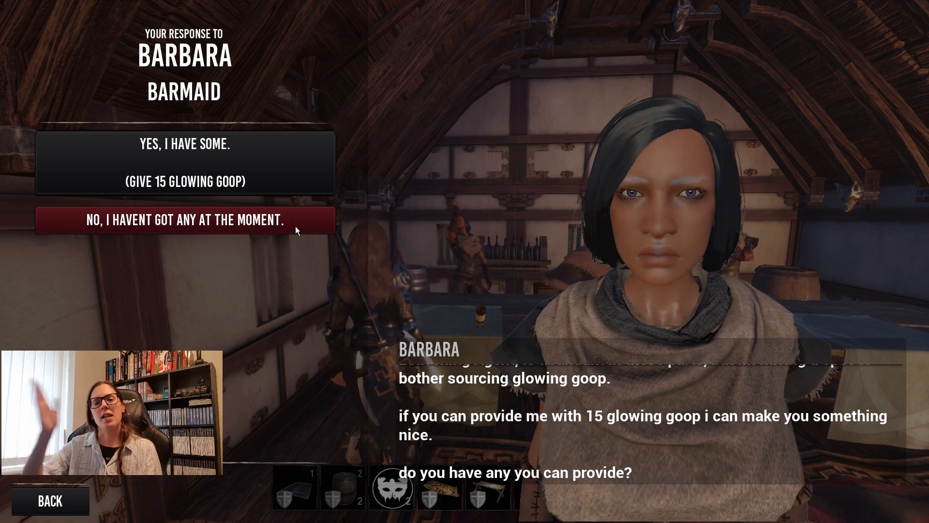
{"action": "left_click", "coordinate": [289, 184]}
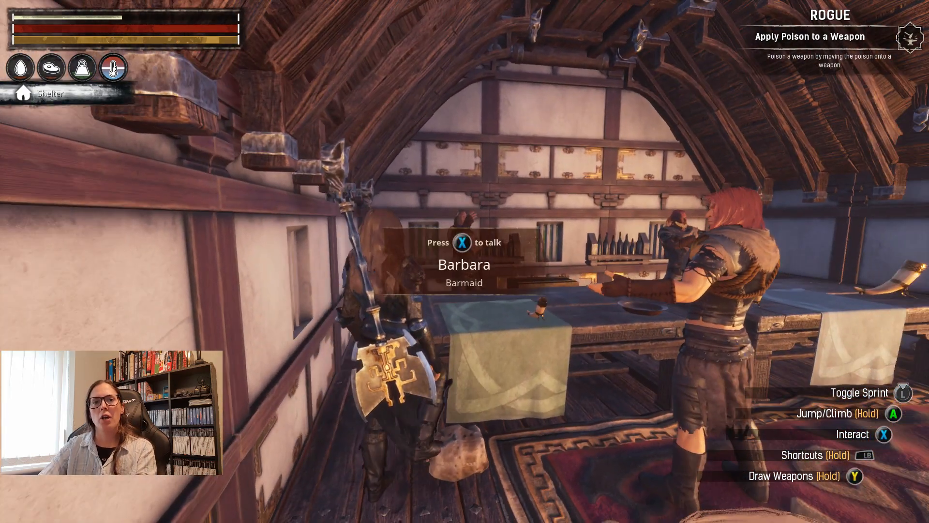
{"action": "key", "text": "e"}
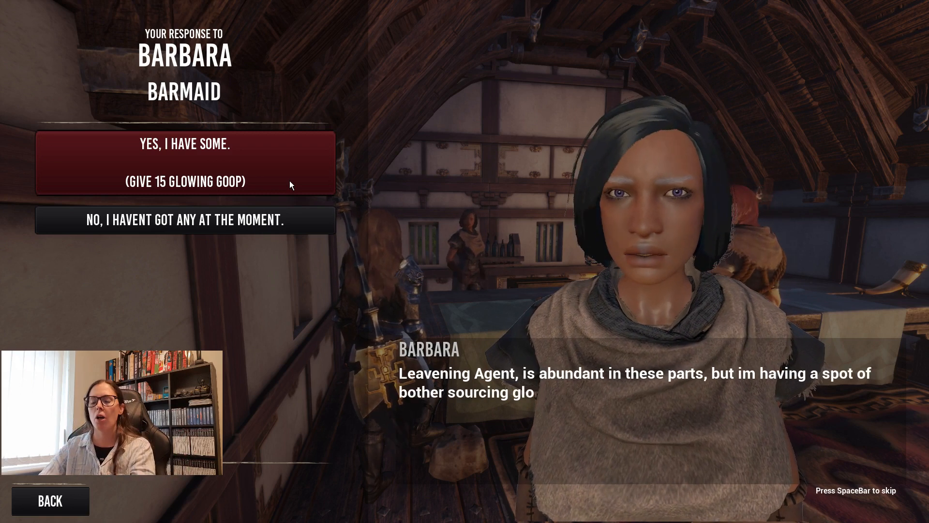
{"action": "key", "text": "Escape"}
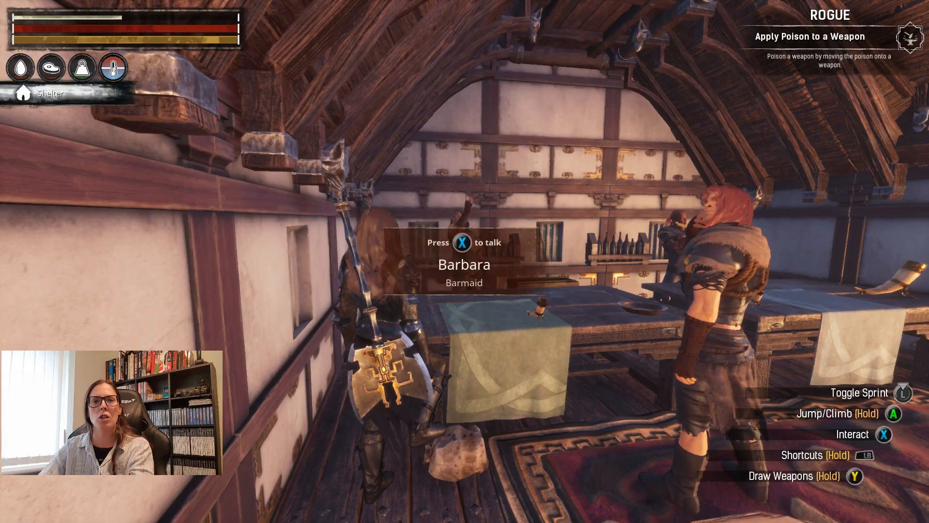
Spawn 15 Glowing Goop into the inventory from the admin tools and return to the game.
{"action": "key", "text": "Escape"}
{"action": "key", "text": "Down"}
{"action": "key", "text": "Down"}
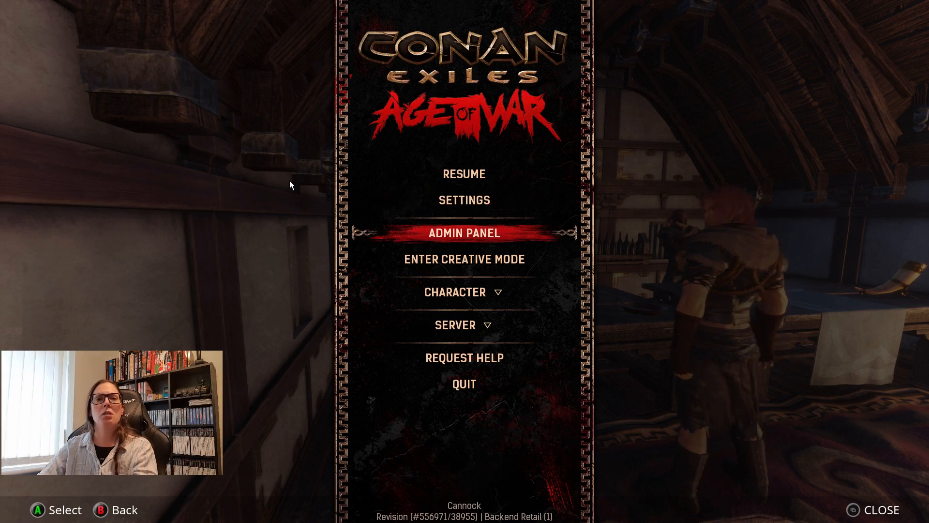
{"action": "key", "text": "Return"}
{"action": "left_click", "coordinate": [768, 15]}
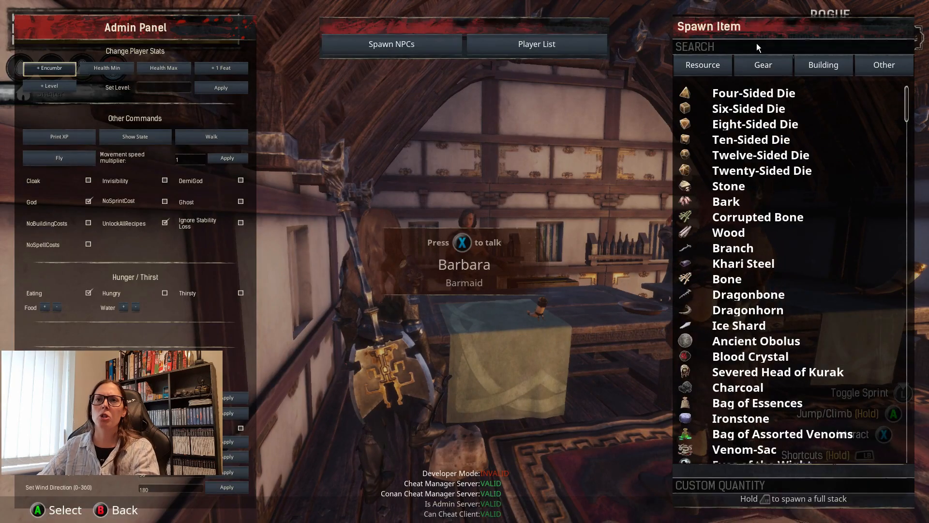
{"action": "left_click", "coordinate": [756, 46]}
{"action": "type", "text": "glowing"}
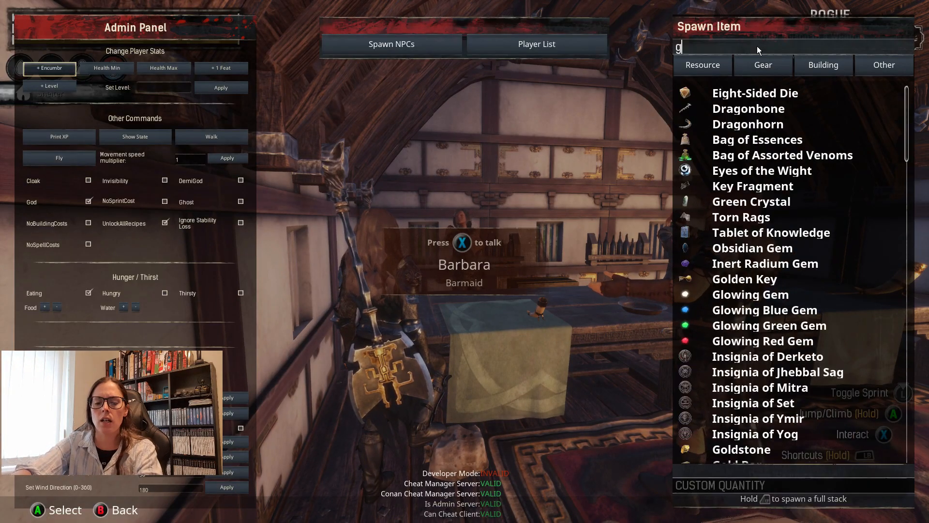
{"action": "key", "text": "Down"}
{"action": "key", "text": "Down"}
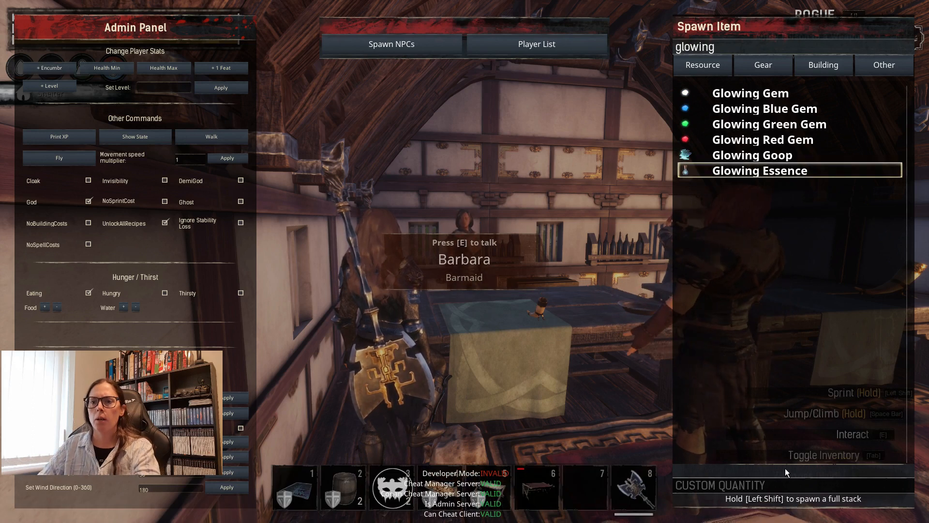
{"action": "left_click", "coordinate": [793, 483]}
{"action": "type", "text": "15"}
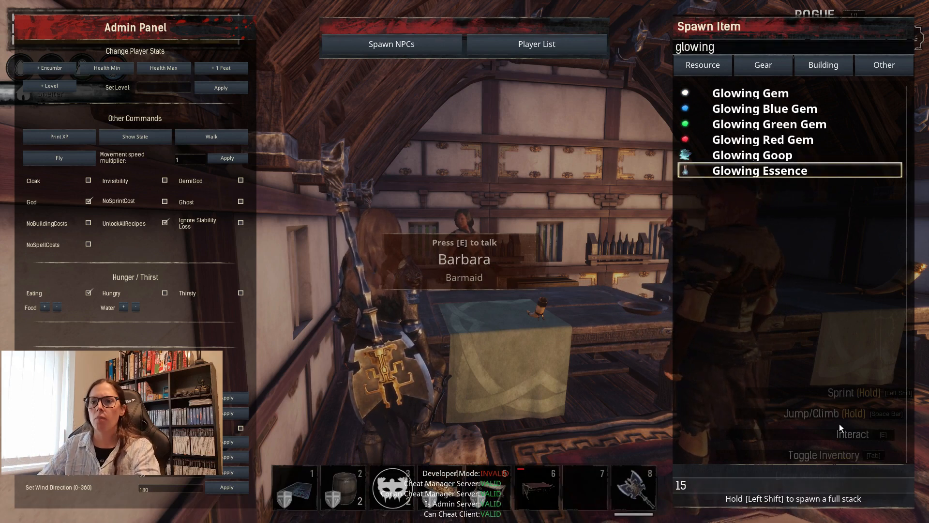
{"action": "left_click", "coordinate": [734, 158]}
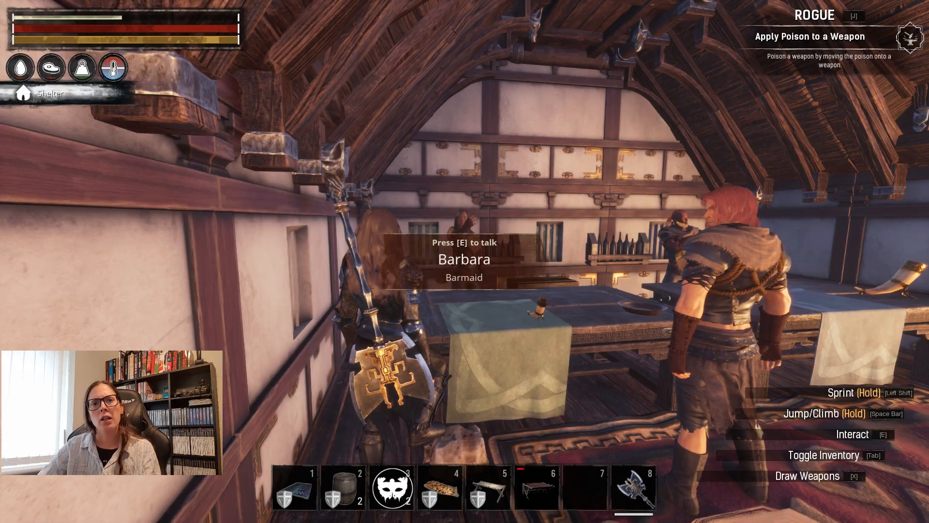
Hand the 15 Glowing Goop to the barmaid, and talk to her again to test her dialogue after the turn-in.
{"action": "key", "text": "e"}
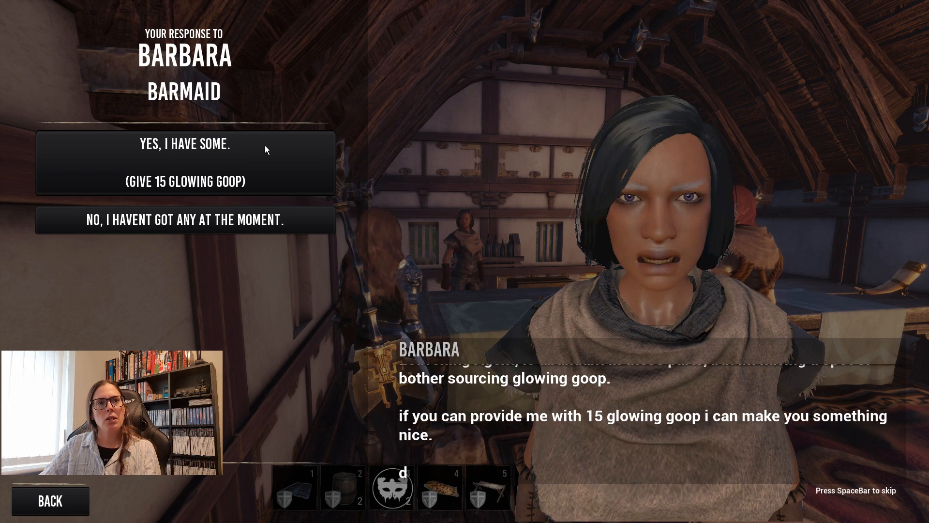
{"action": "left_click", "coordinate": [217, 159]}
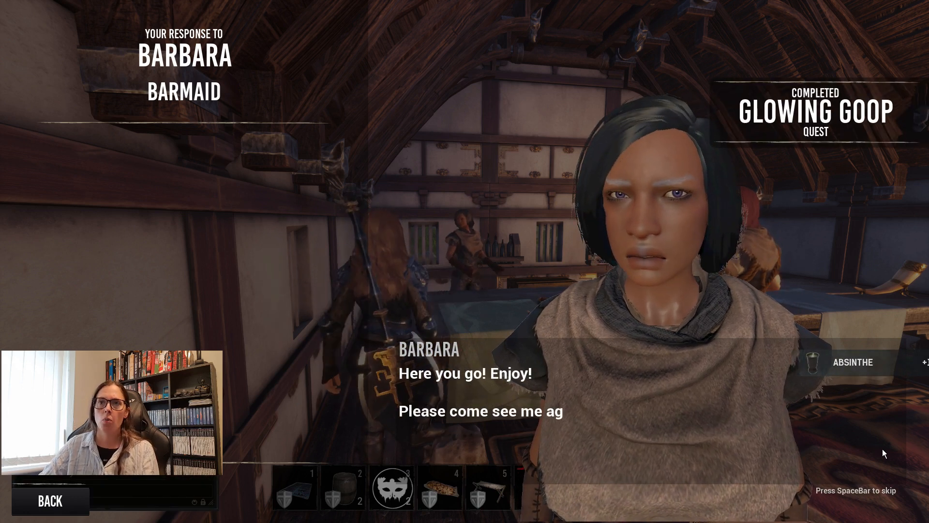
{"action": "left_click", "coordinate": [652, 429]}
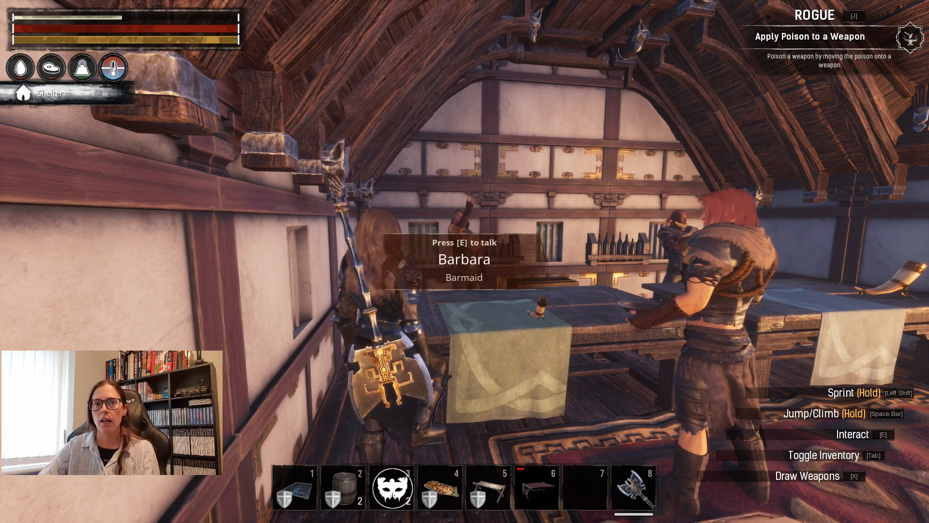
{"action": "key", "text": "e"}
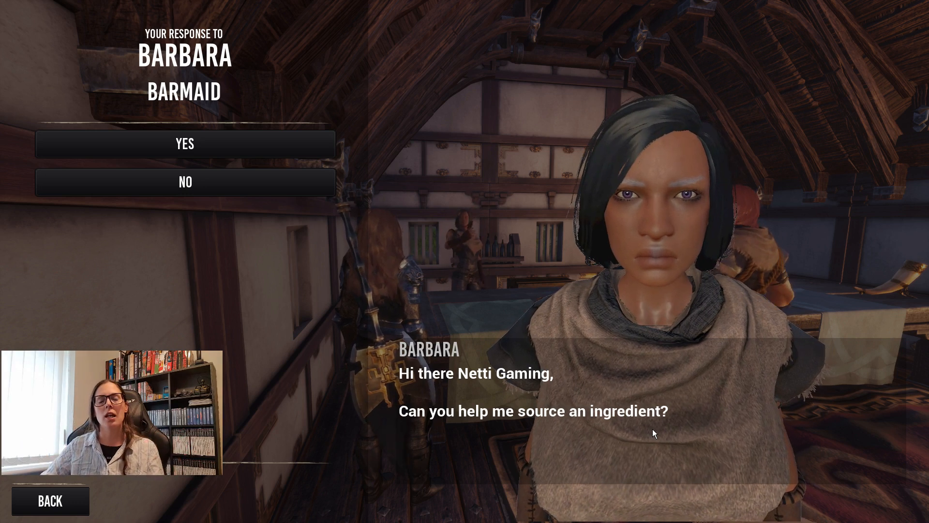
{"action": "key", "text": "Escape"}
Reopen the barmaid's script in MushiEditor, look over its quest branches, and open the file commands.
{"action": "key", "text": "e"}
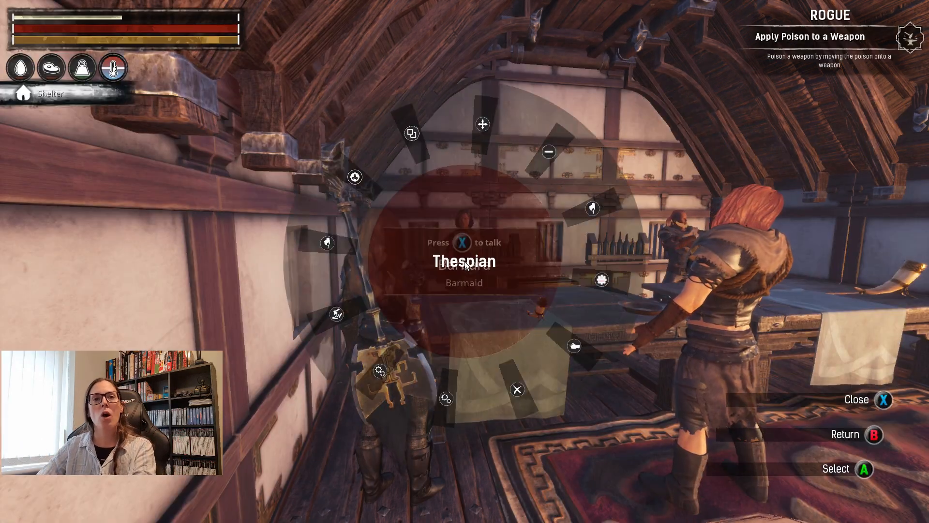
{"action": "left_click", "coordinate": [464, 262]}
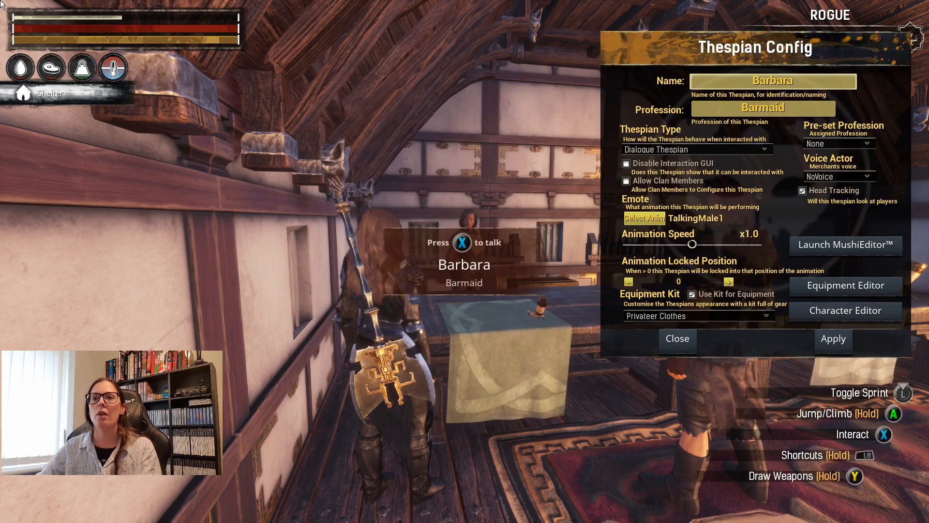
{"action": "left_click", "coordinate": [838, 248]}
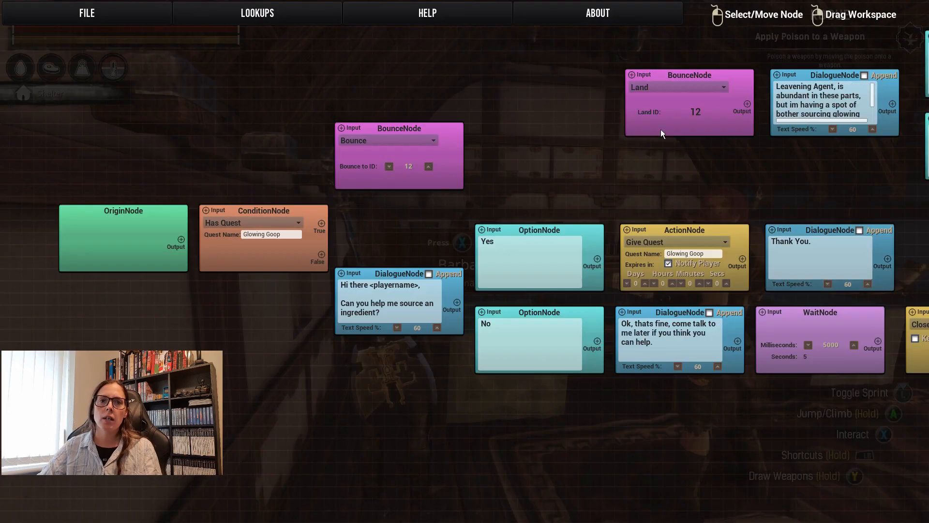
{"action": "left_click_drag", "start_coordinate": [522, 143], "coordinate": [513, 190]}
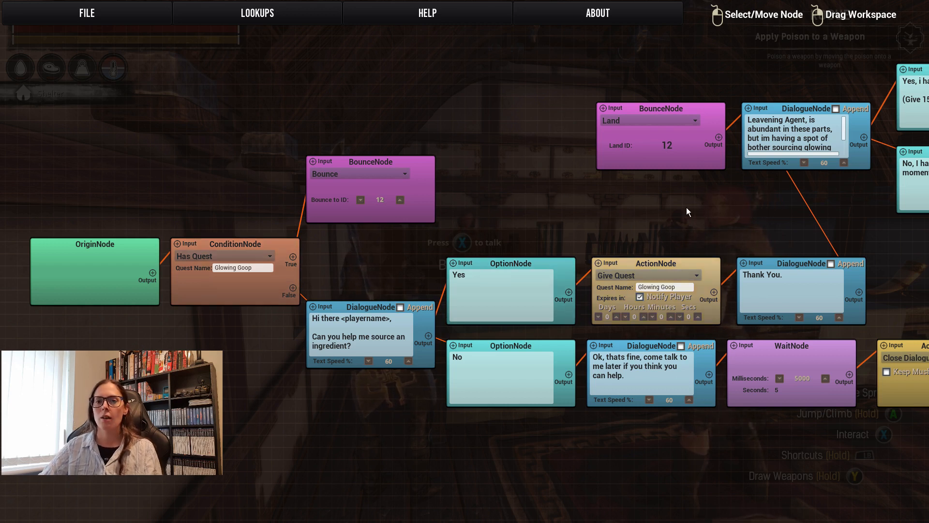
{"action": "left_click", "coordinate": [54, 9]}
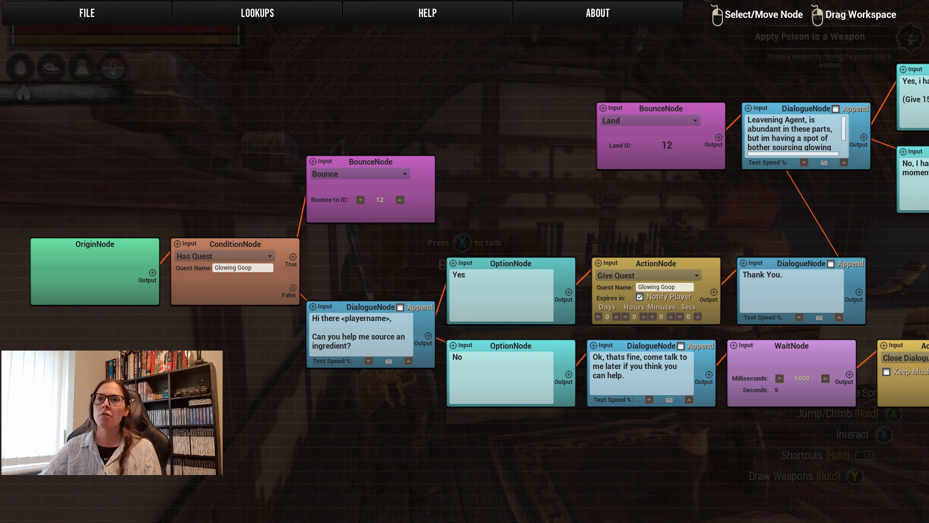
{"action": "mouse_move", "coordinate": [714, 221]}
{"action": "left_mouse_down"}
{"action": "mouse_move", "coordinate": [354, 248]}
{"action": "mouse_move", "coordinate": [135, 293]}
{"action": "mouse_move", "coordinate": [746, 174]}
{"action": "mouse_move", "coordinate": [675, 247]}
{"action": "mouse_move", "coordinate": [720, 236]}
{"action": "left_mouse_up"}
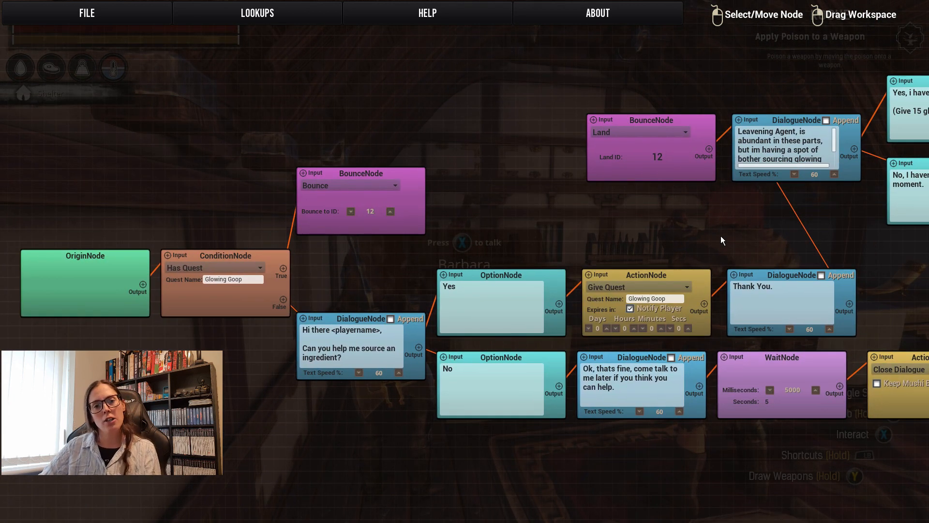
{"action": "left_click", "coordinate": [84, 13]}
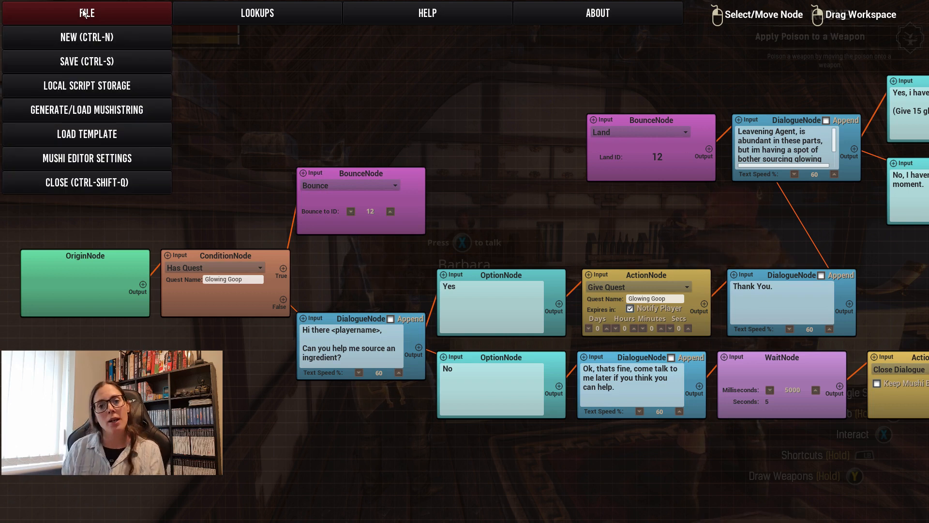
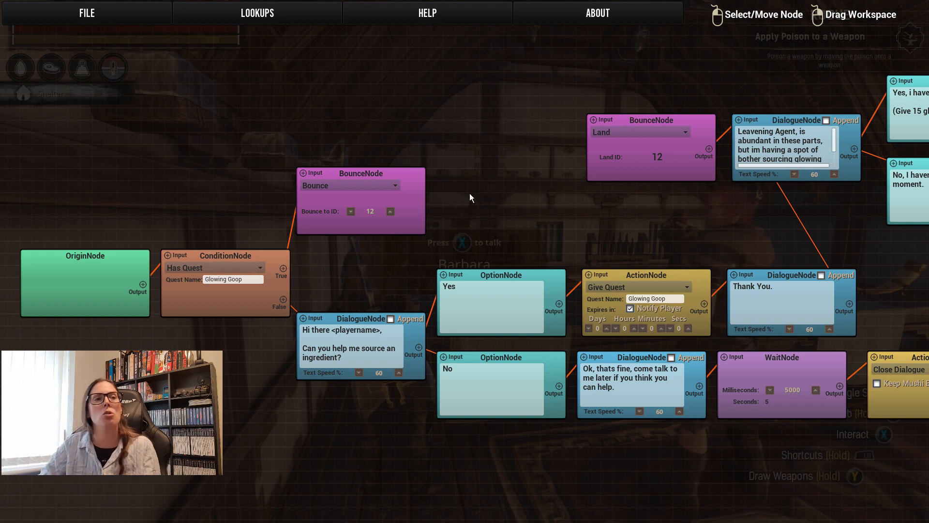
Save the script to local storage as "Barbara the barmaid", with the author's name and the description "barbara gives absinthe for glowing goop".
{"action": "left_click", "coordinate": [77, 10]}
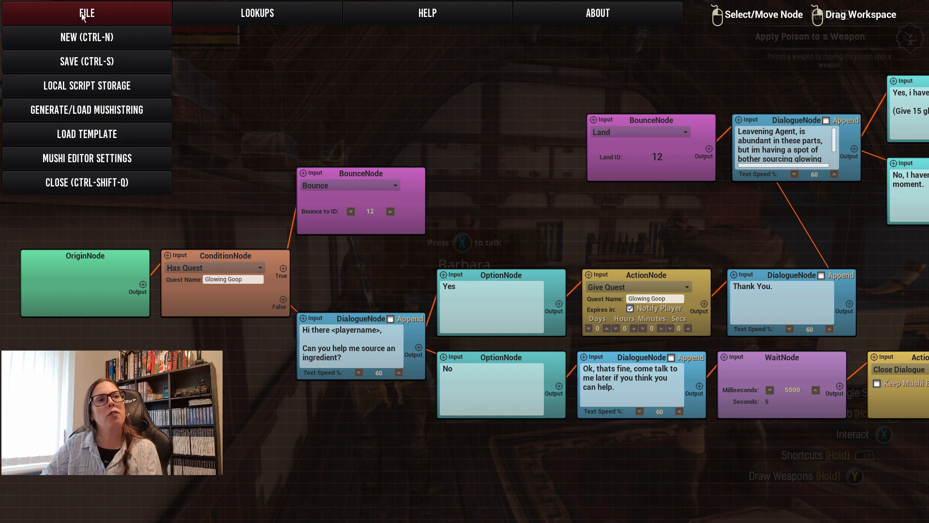
{"action": "left_click", "coordinate": [100, 90]}
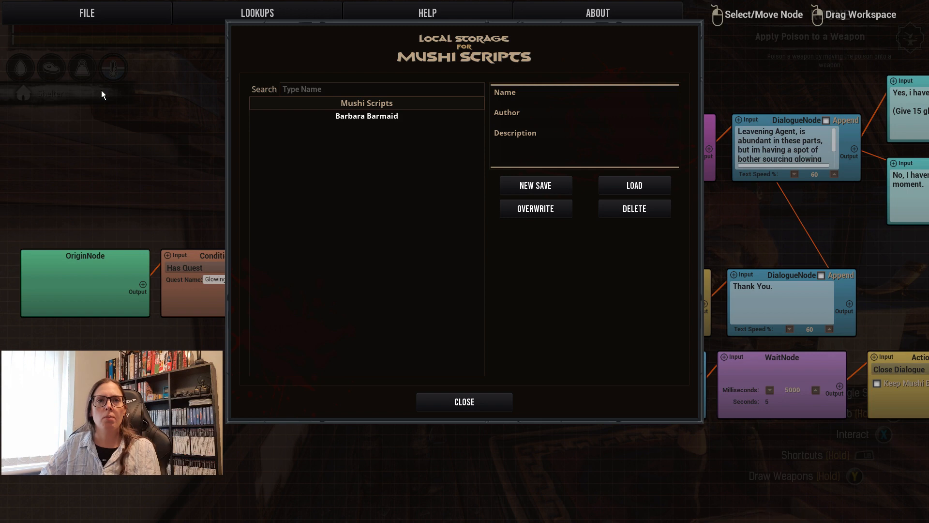
{"action": "left_click", "coordinate": [519, 190]}
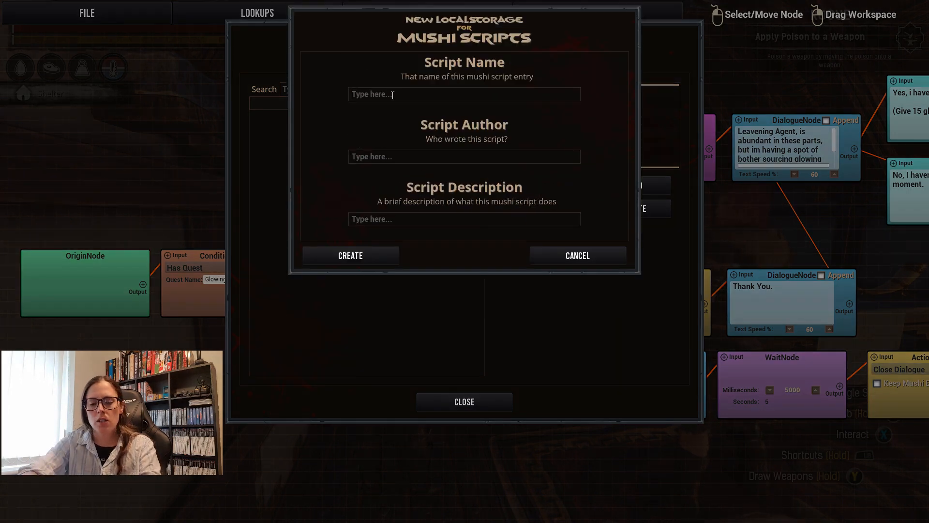
{"action": "type", "text": "Barbara the barmaid"}
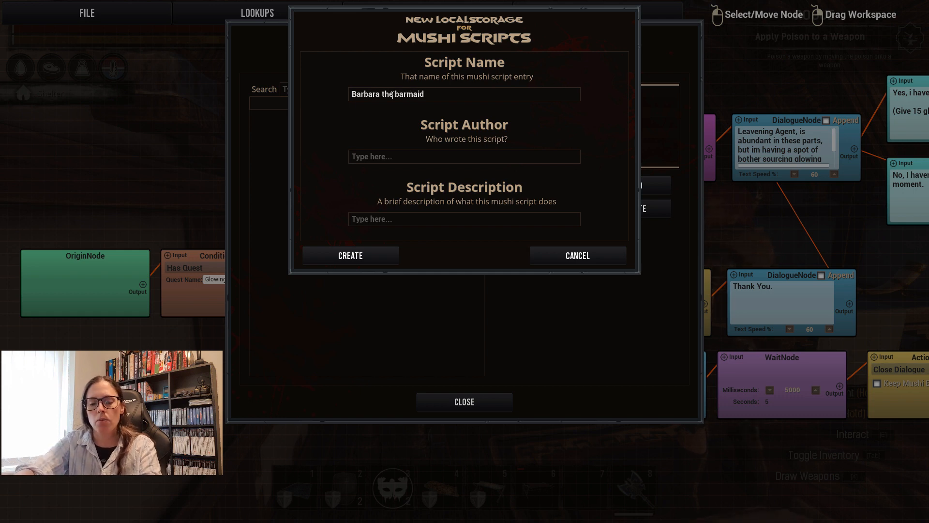
{"action": "type", "text": "Netti Gaming"}
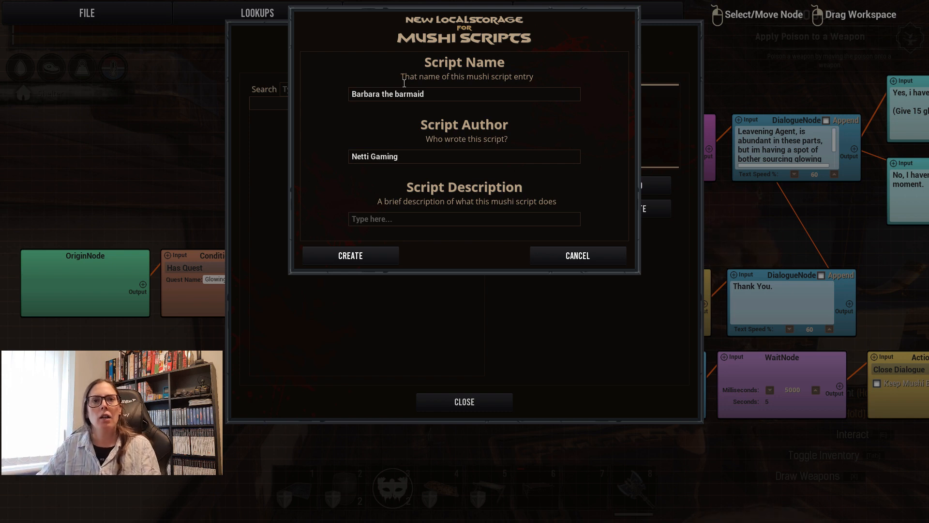
{"action": "type", "text": "barbara gives absinthe for"}
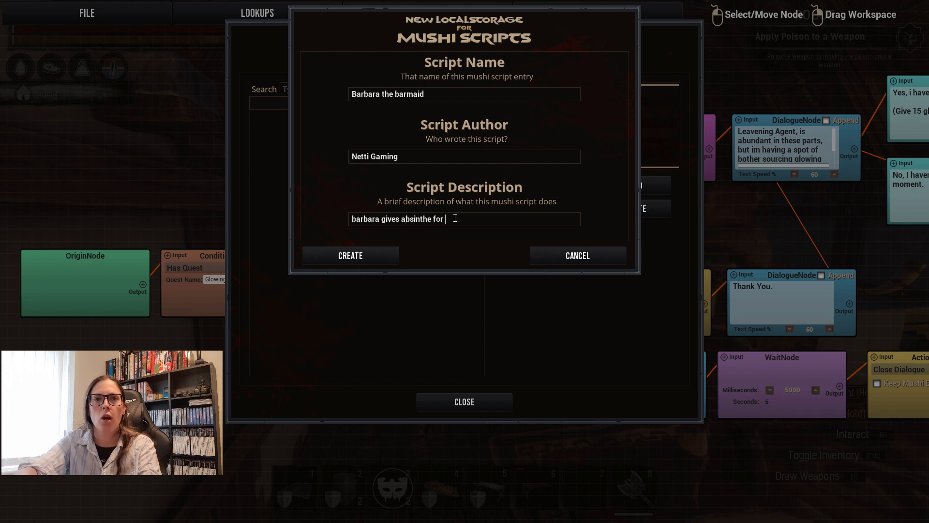
{"action": "type", "text": "glowing goop"}
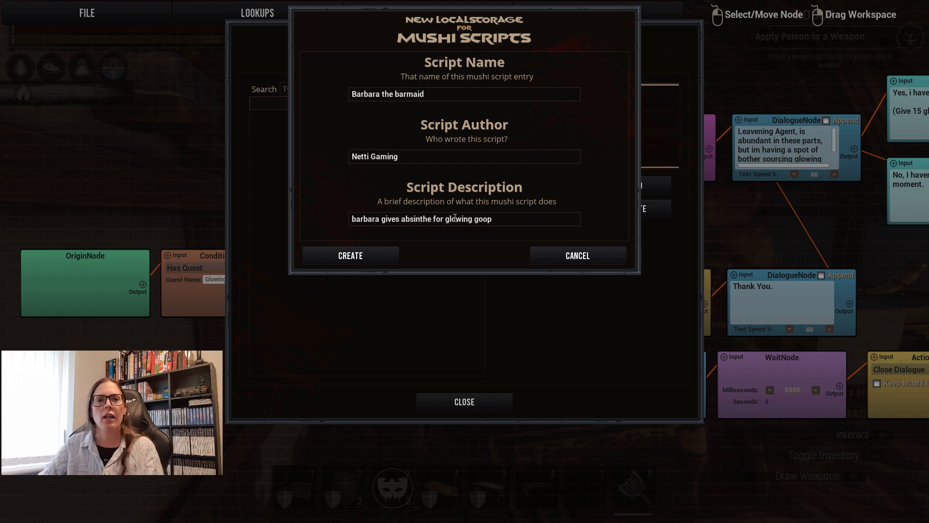
{"action": "left_click", "coordinate": [390, 257]}
Compare the name, author and description details of the two barmaid scripts in local storage, and close the storage.
{"action": "left_click", "coordinate": [367, 129]}
{"action": "left_click", "coordinate": [368, 117]}
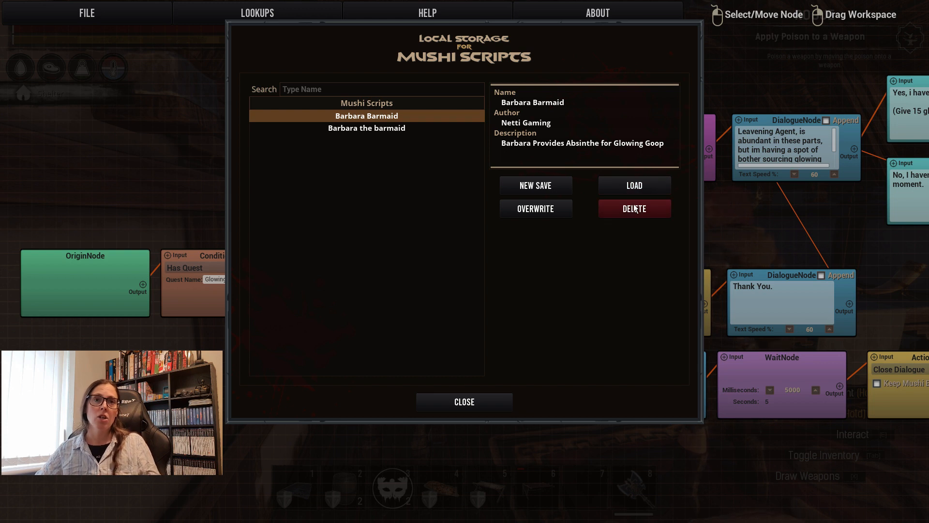
{"action": "left_click", "coordinate": [392, 131]}
{"action": "left_click", "coordinate": [389, 118]}
{"action": "left_click", "coordinate": [386, 129]}
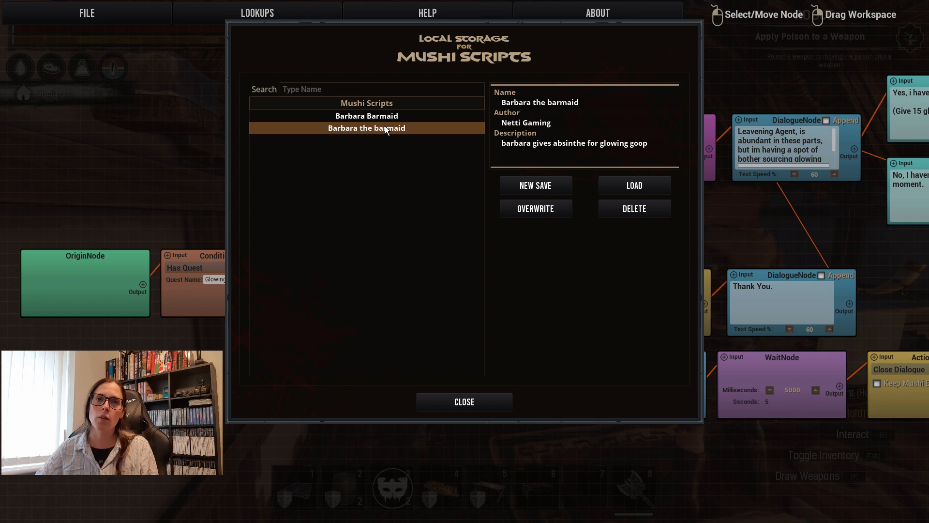
{"action": "left_click", "coordinate": [480, 399]}
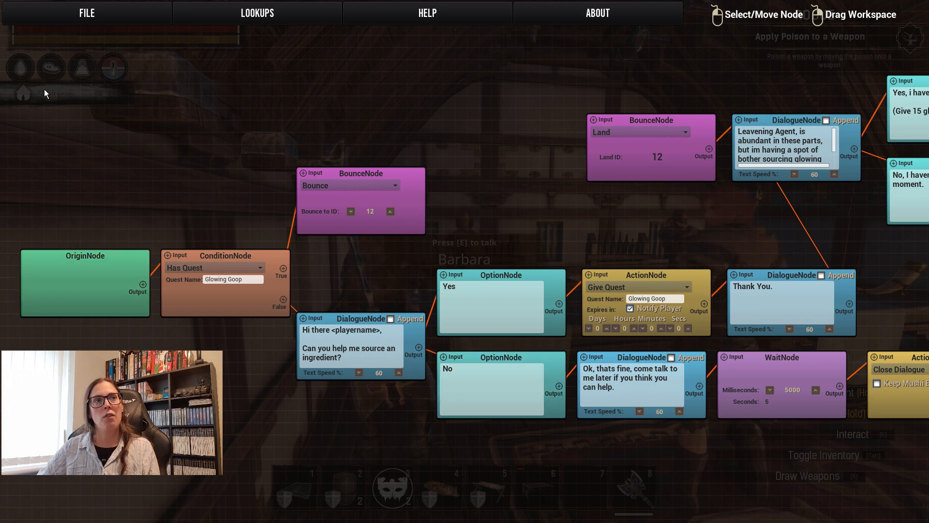
Generate the MushiString text of the barmaid's quest script.
{"action": "left_click", "coordinate": [85, 15]}
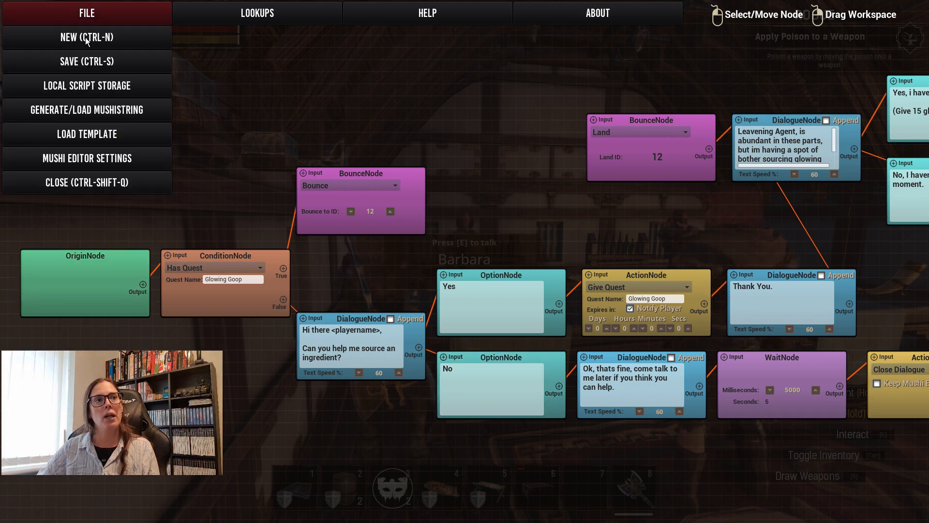
{"action": "left_click", "coordinate": [99, 116]}
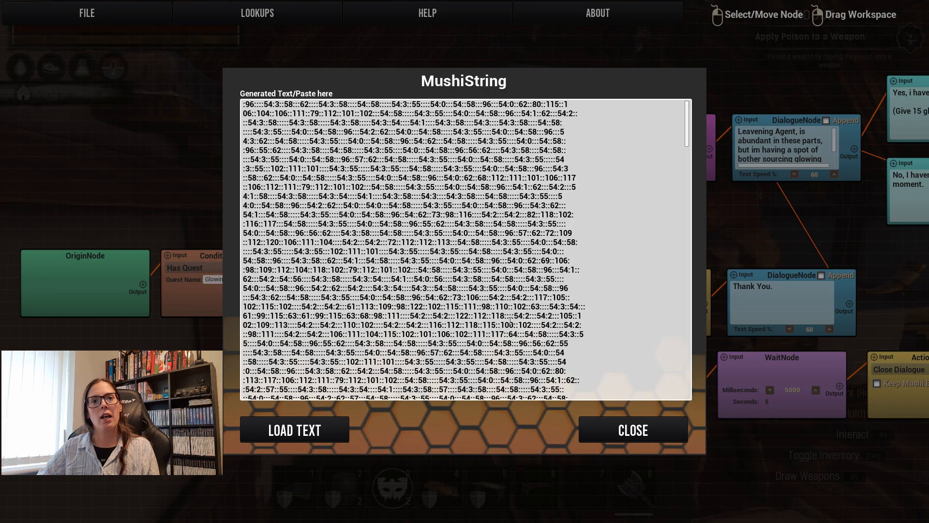